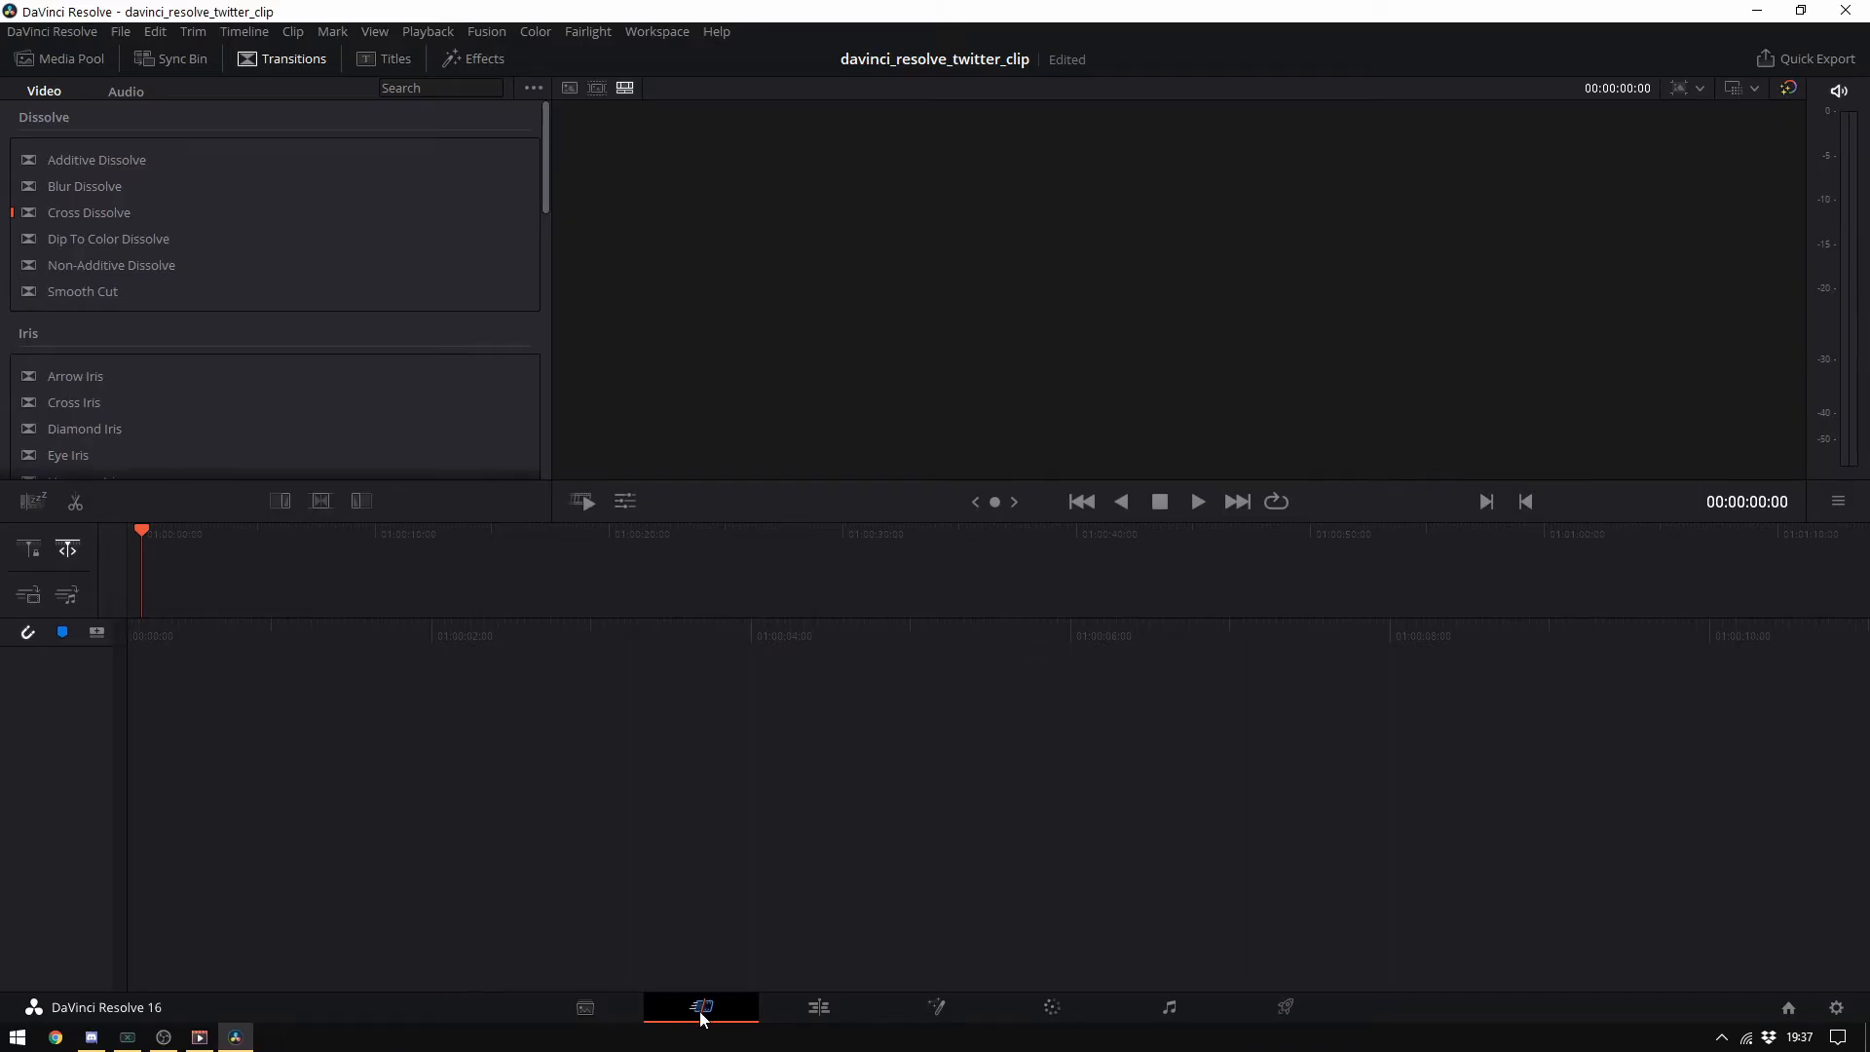
Switch to the Edit page, review the user Editing preferences for new timelines and default durations, and save them
{"action": "left_click", "coordinate": [816, 1011]}
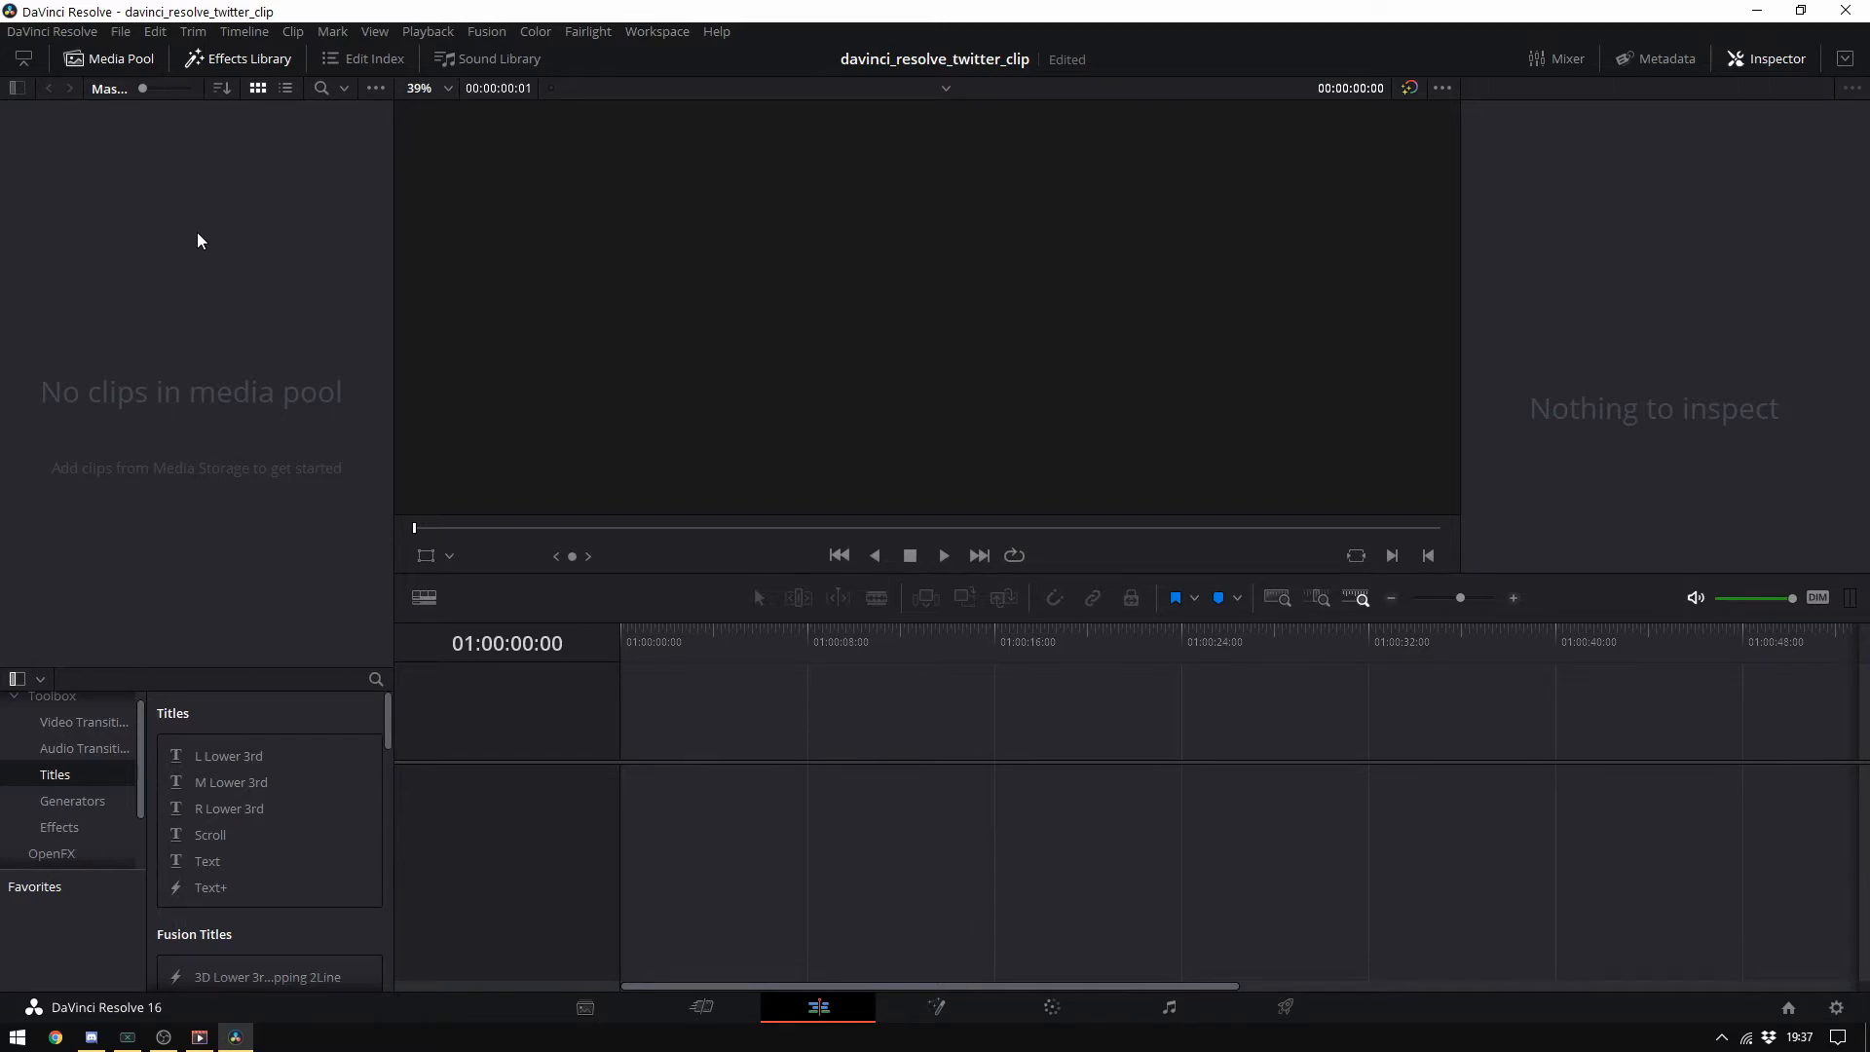
{"action": "left_click", "coordinate": [61, 32]}
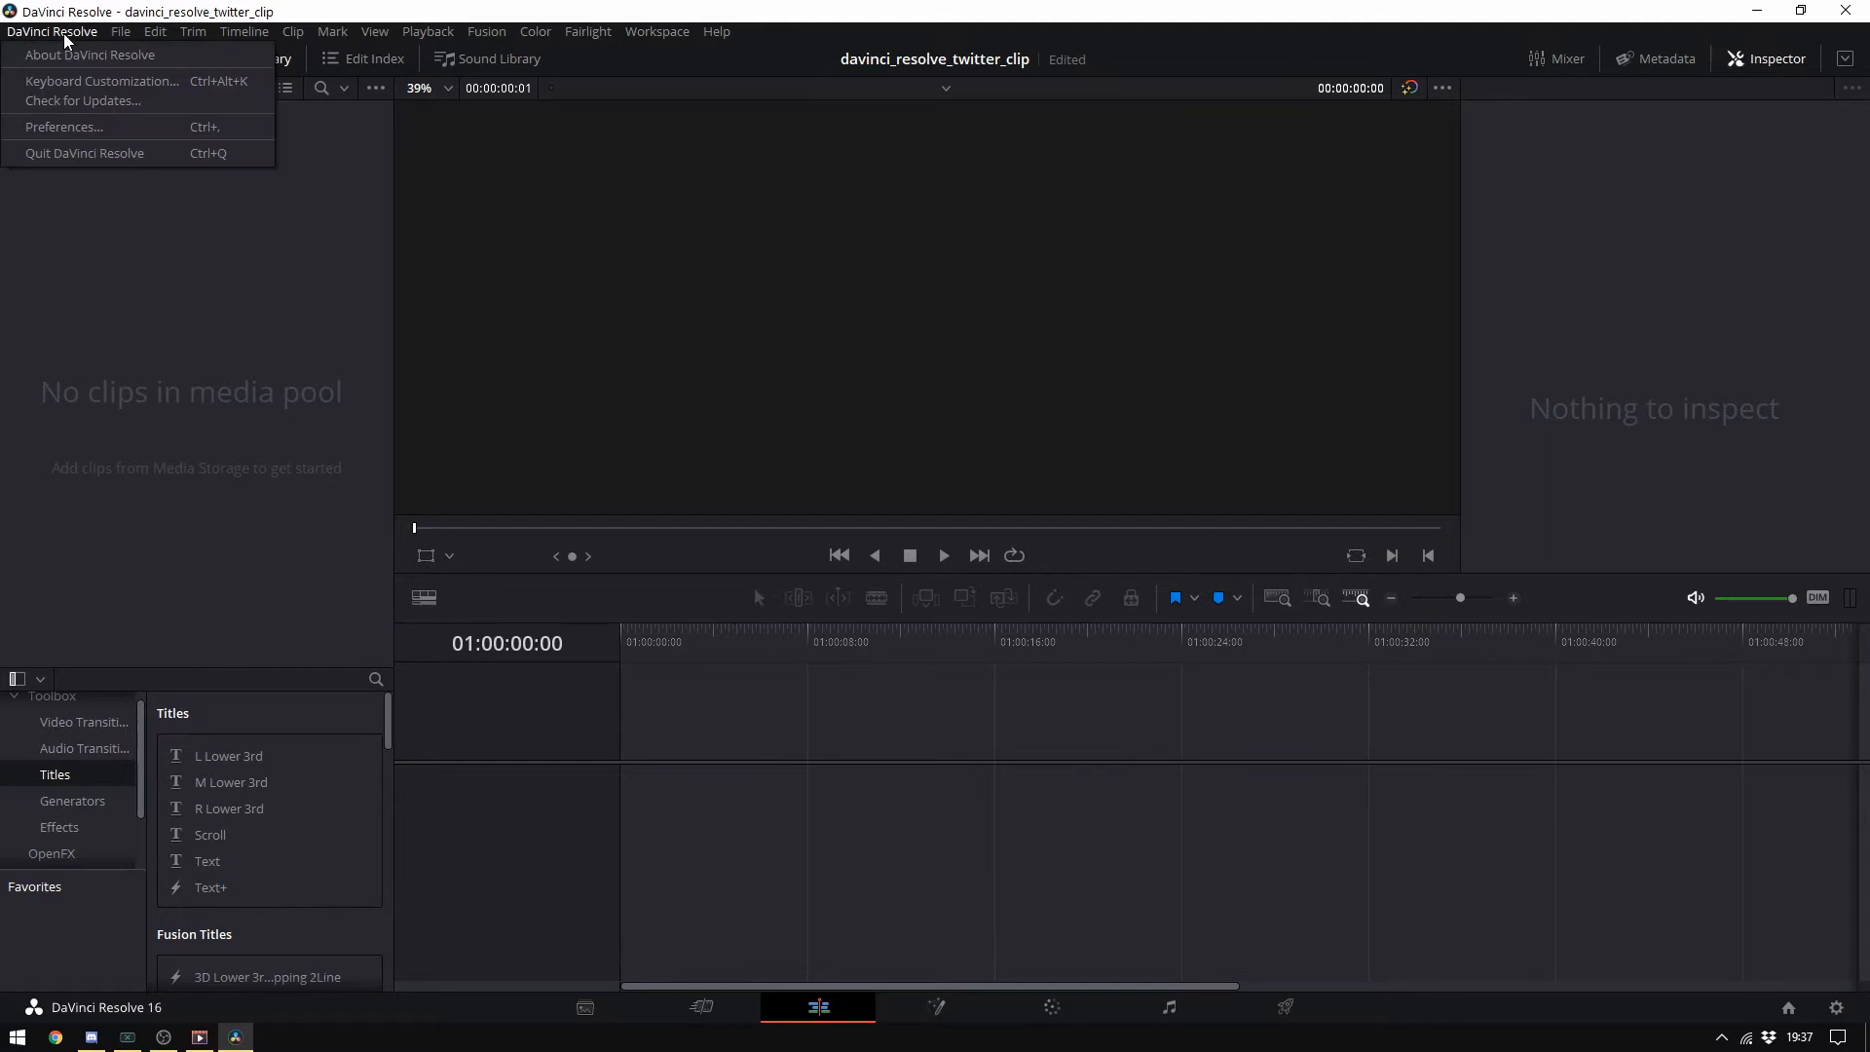
{"action": "left_click", "coordinate": [64, 127]}
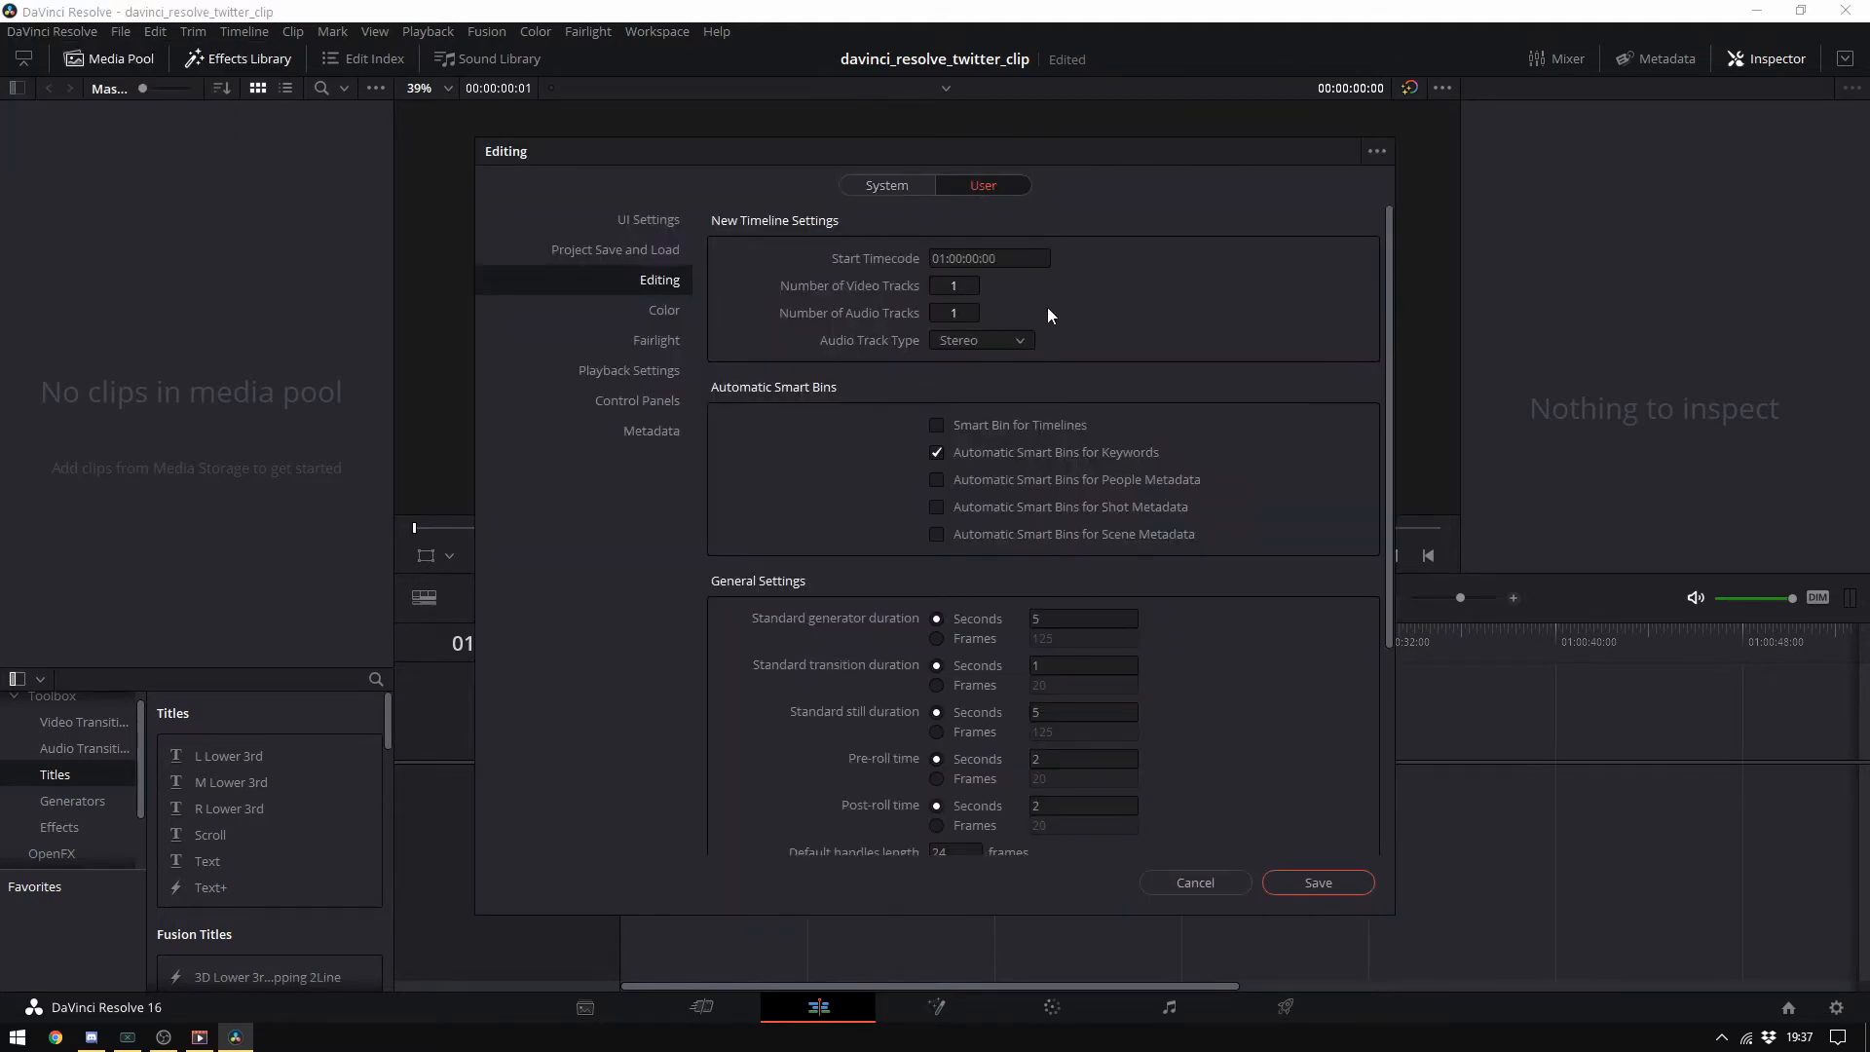
{"action": "scroll", "coordinate": [1085, 633], "scroll_direction": "down", "scroll_amount": 3}
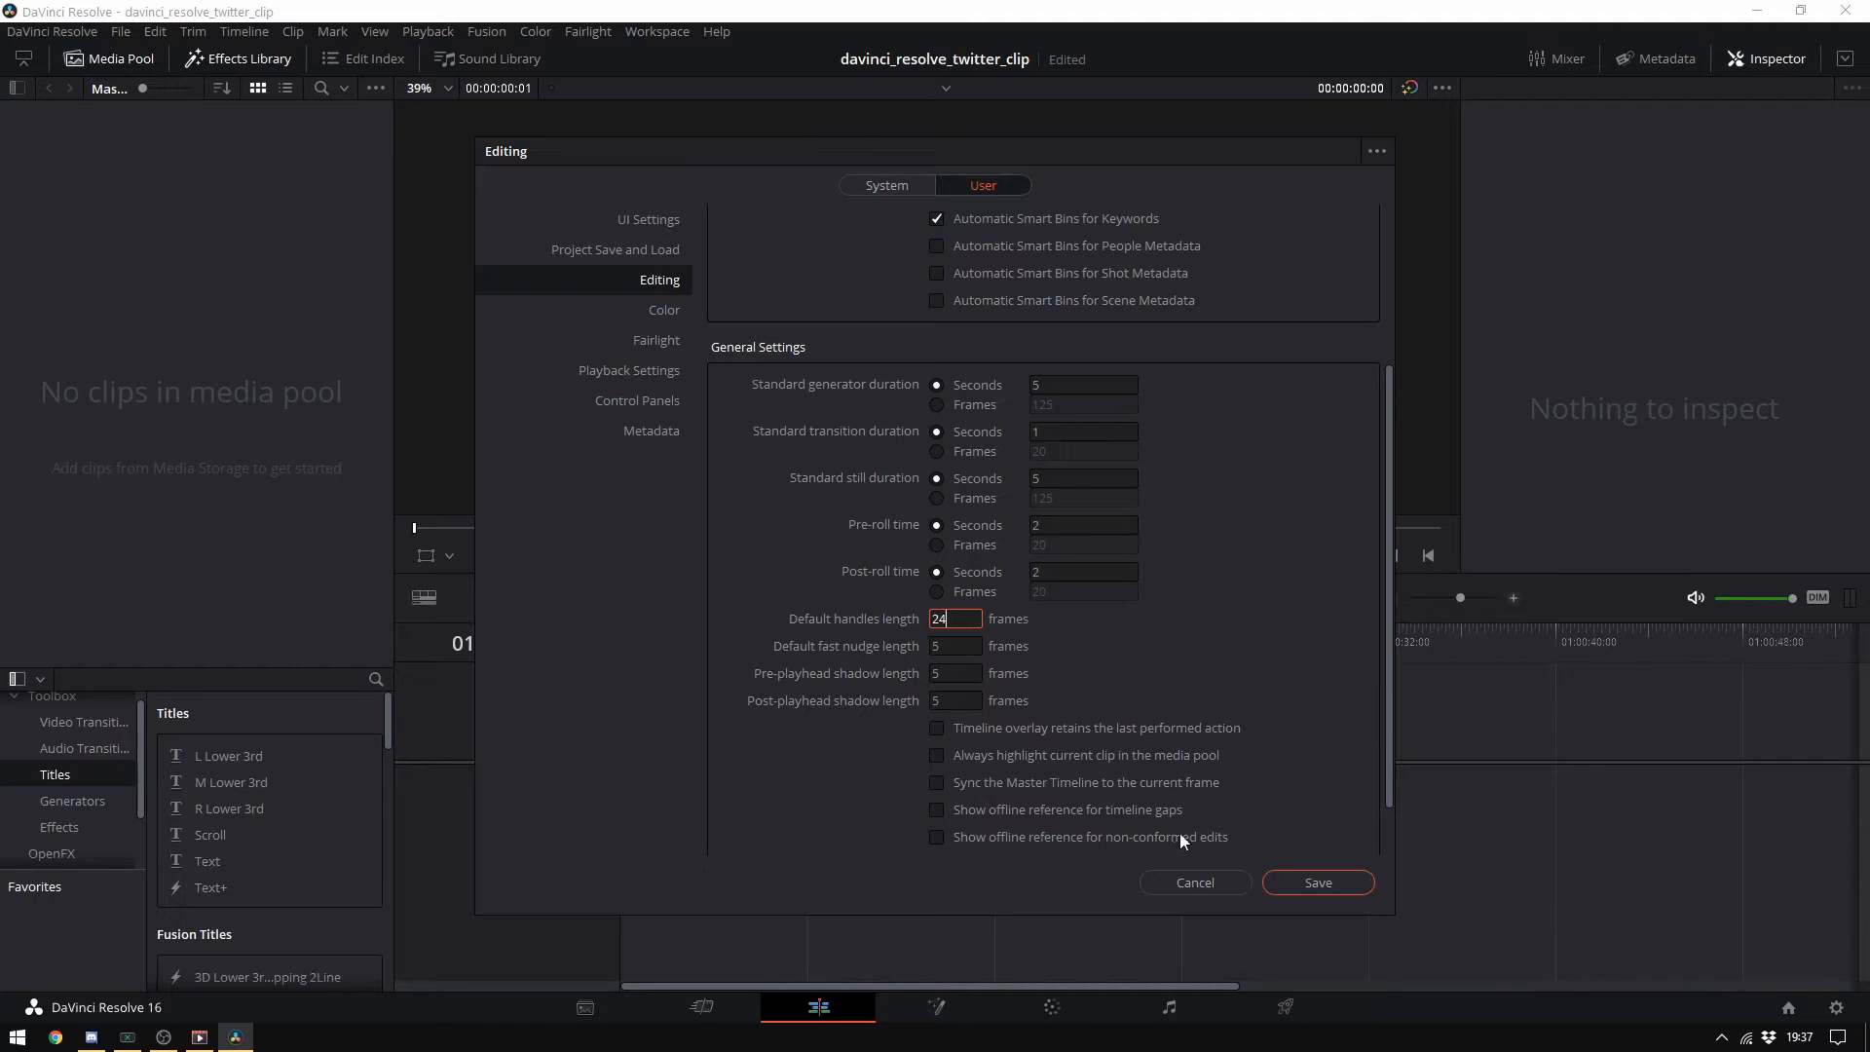
{"action": "left_click", "coordinate": [1282, 883]}
{"action": "right_click", "coordinate": [113, 236]}
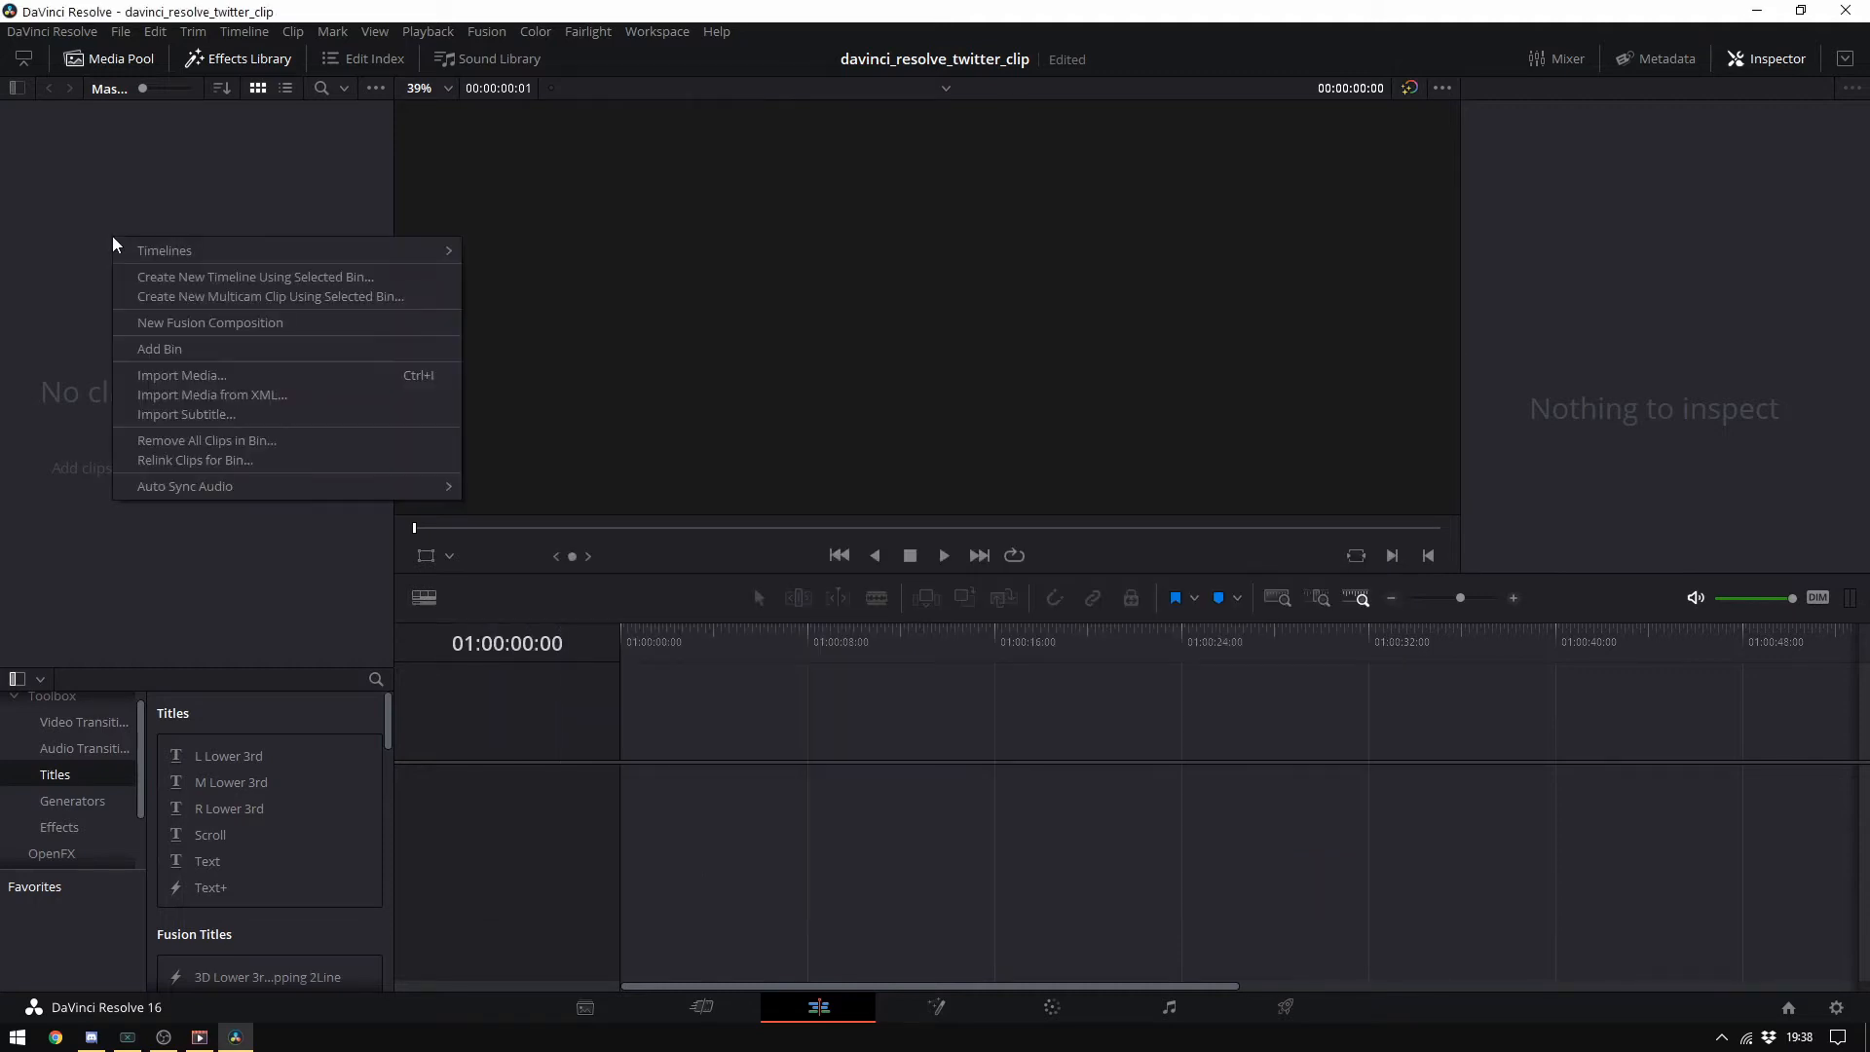
{"action": "left_click", "coordinate": [162, 378]}
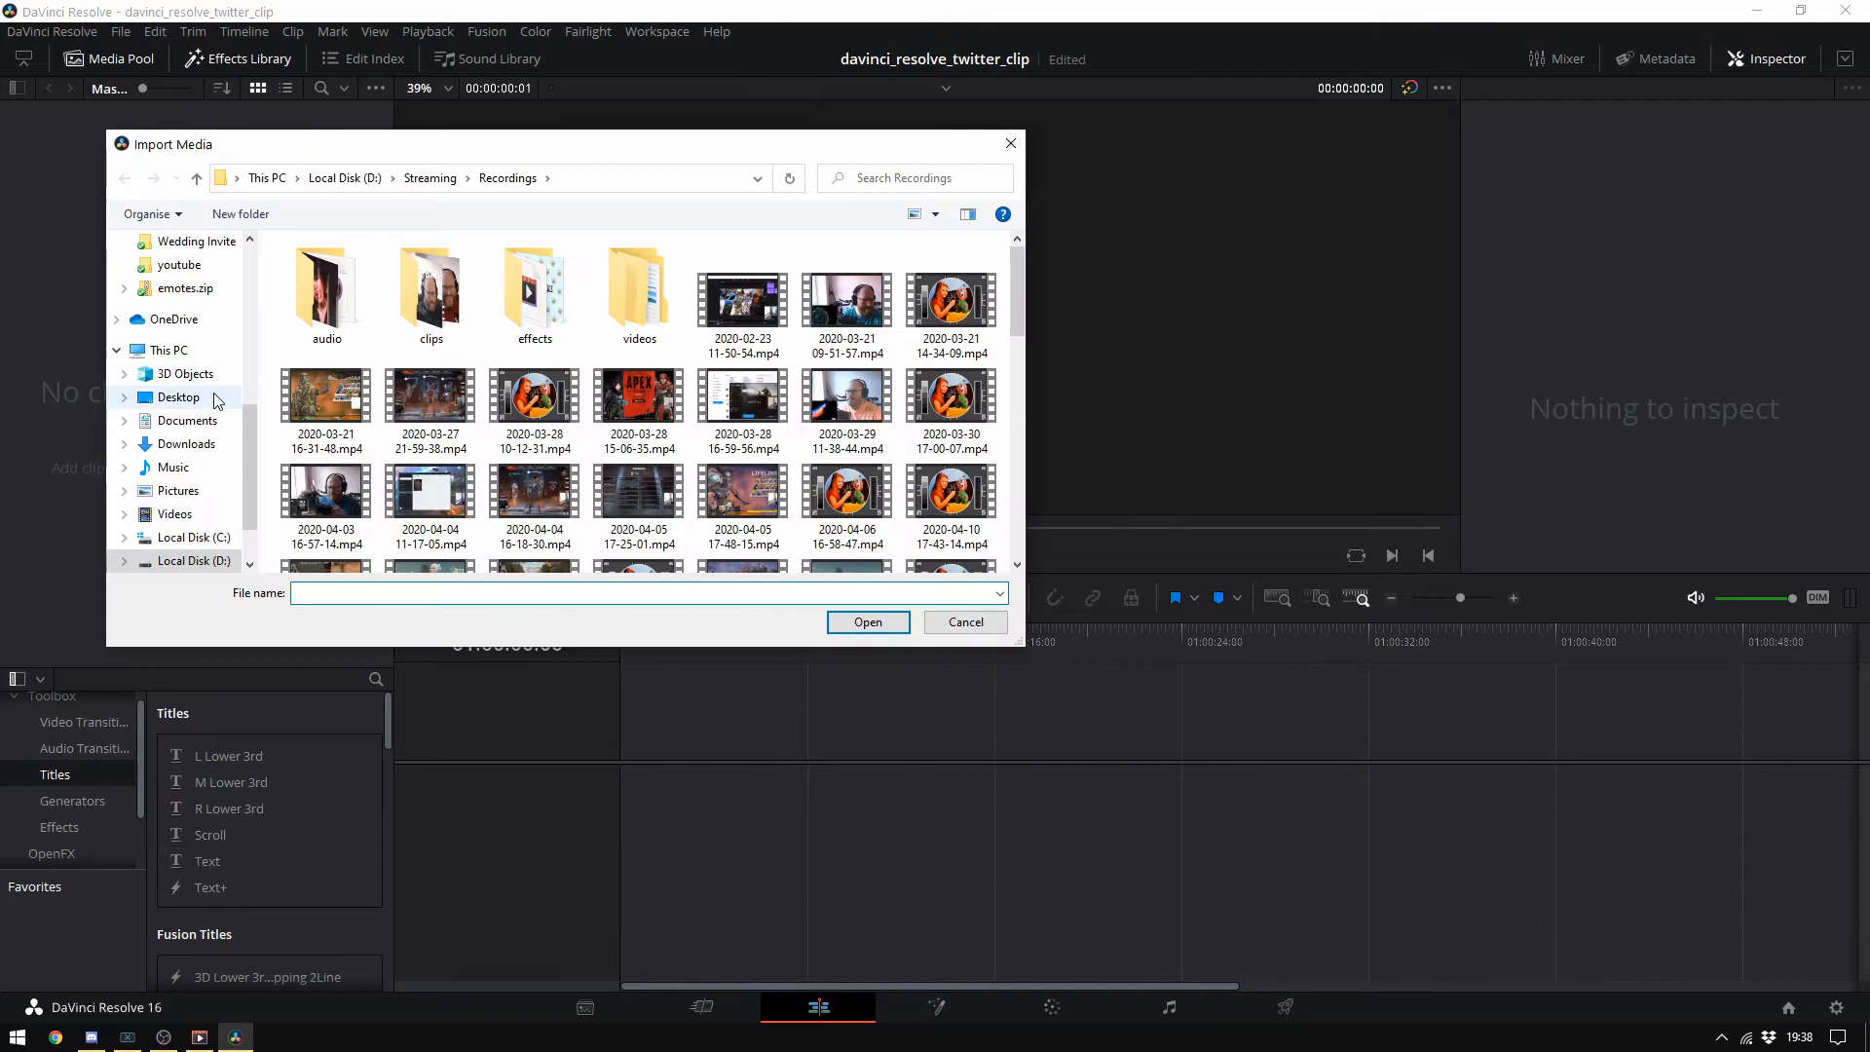
{"action": "scroll", "coordinate": [726, 487], "scroll_direction": "down", "scroll_amount": 10}
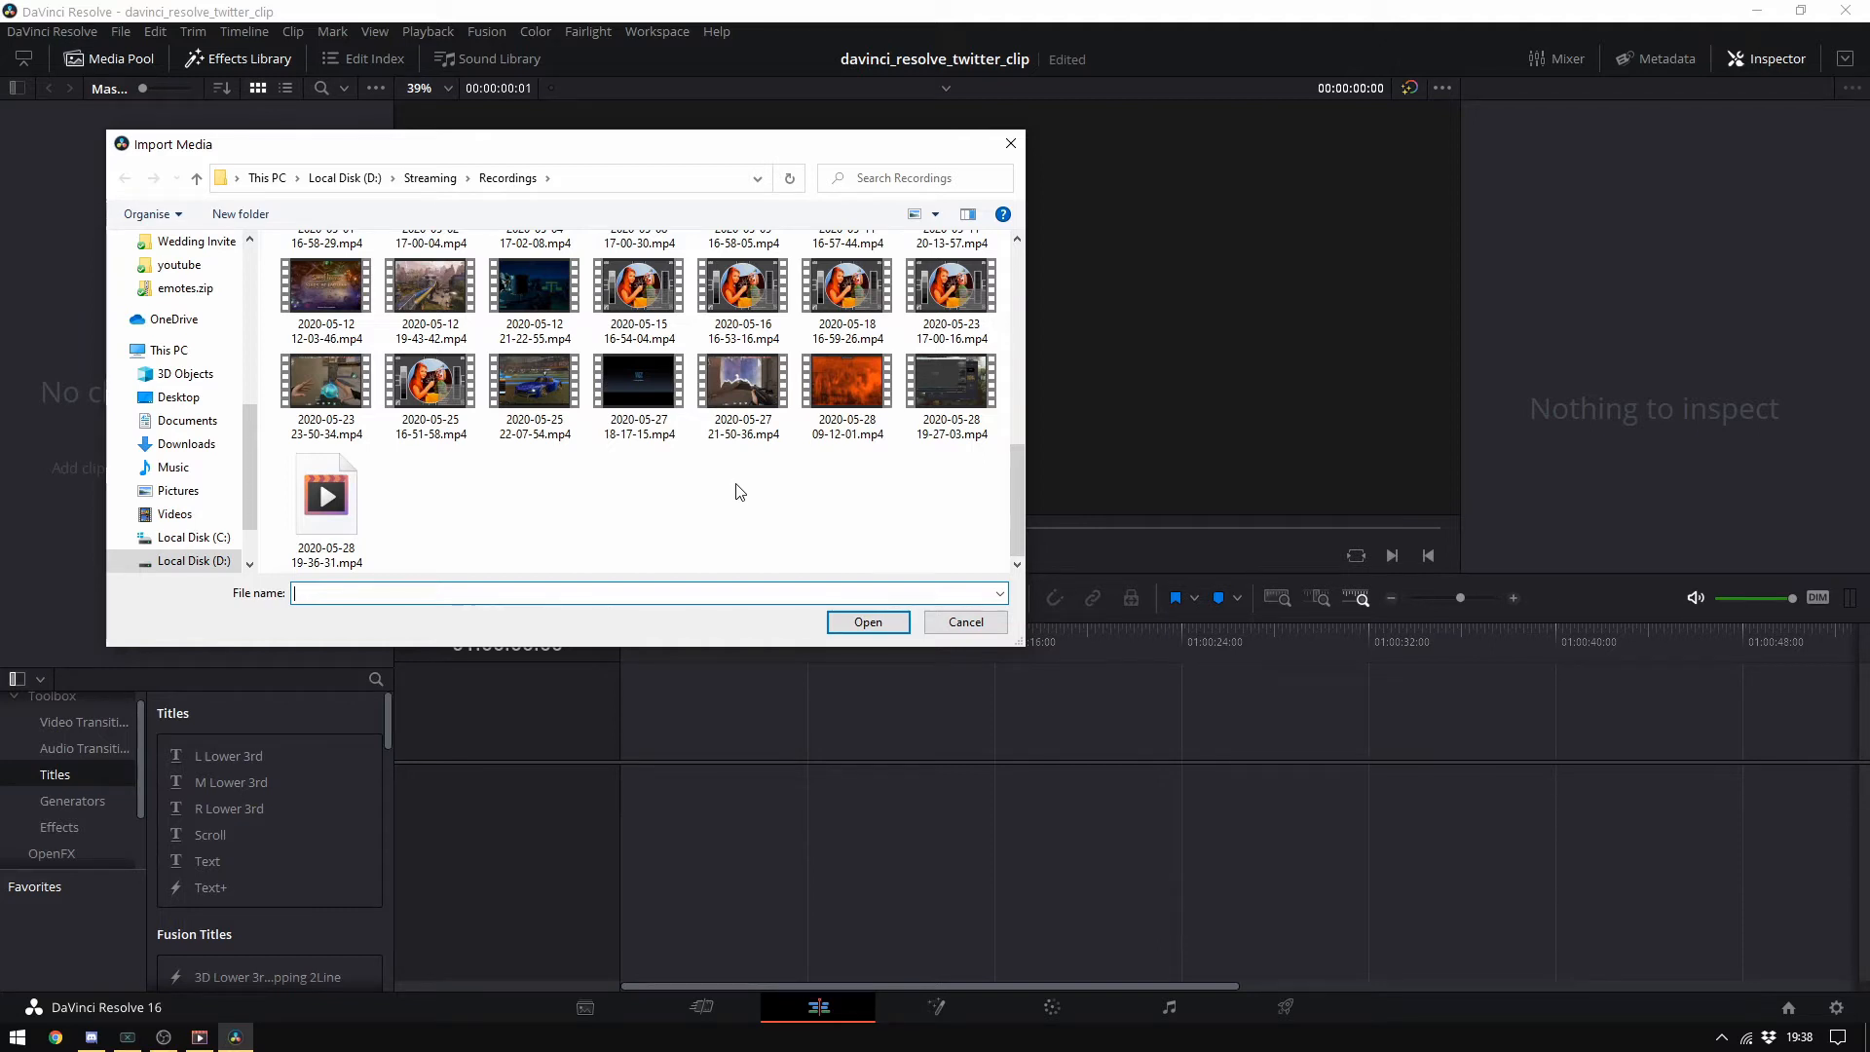
{"action": "left_click", "coordinate": [430, 382]}
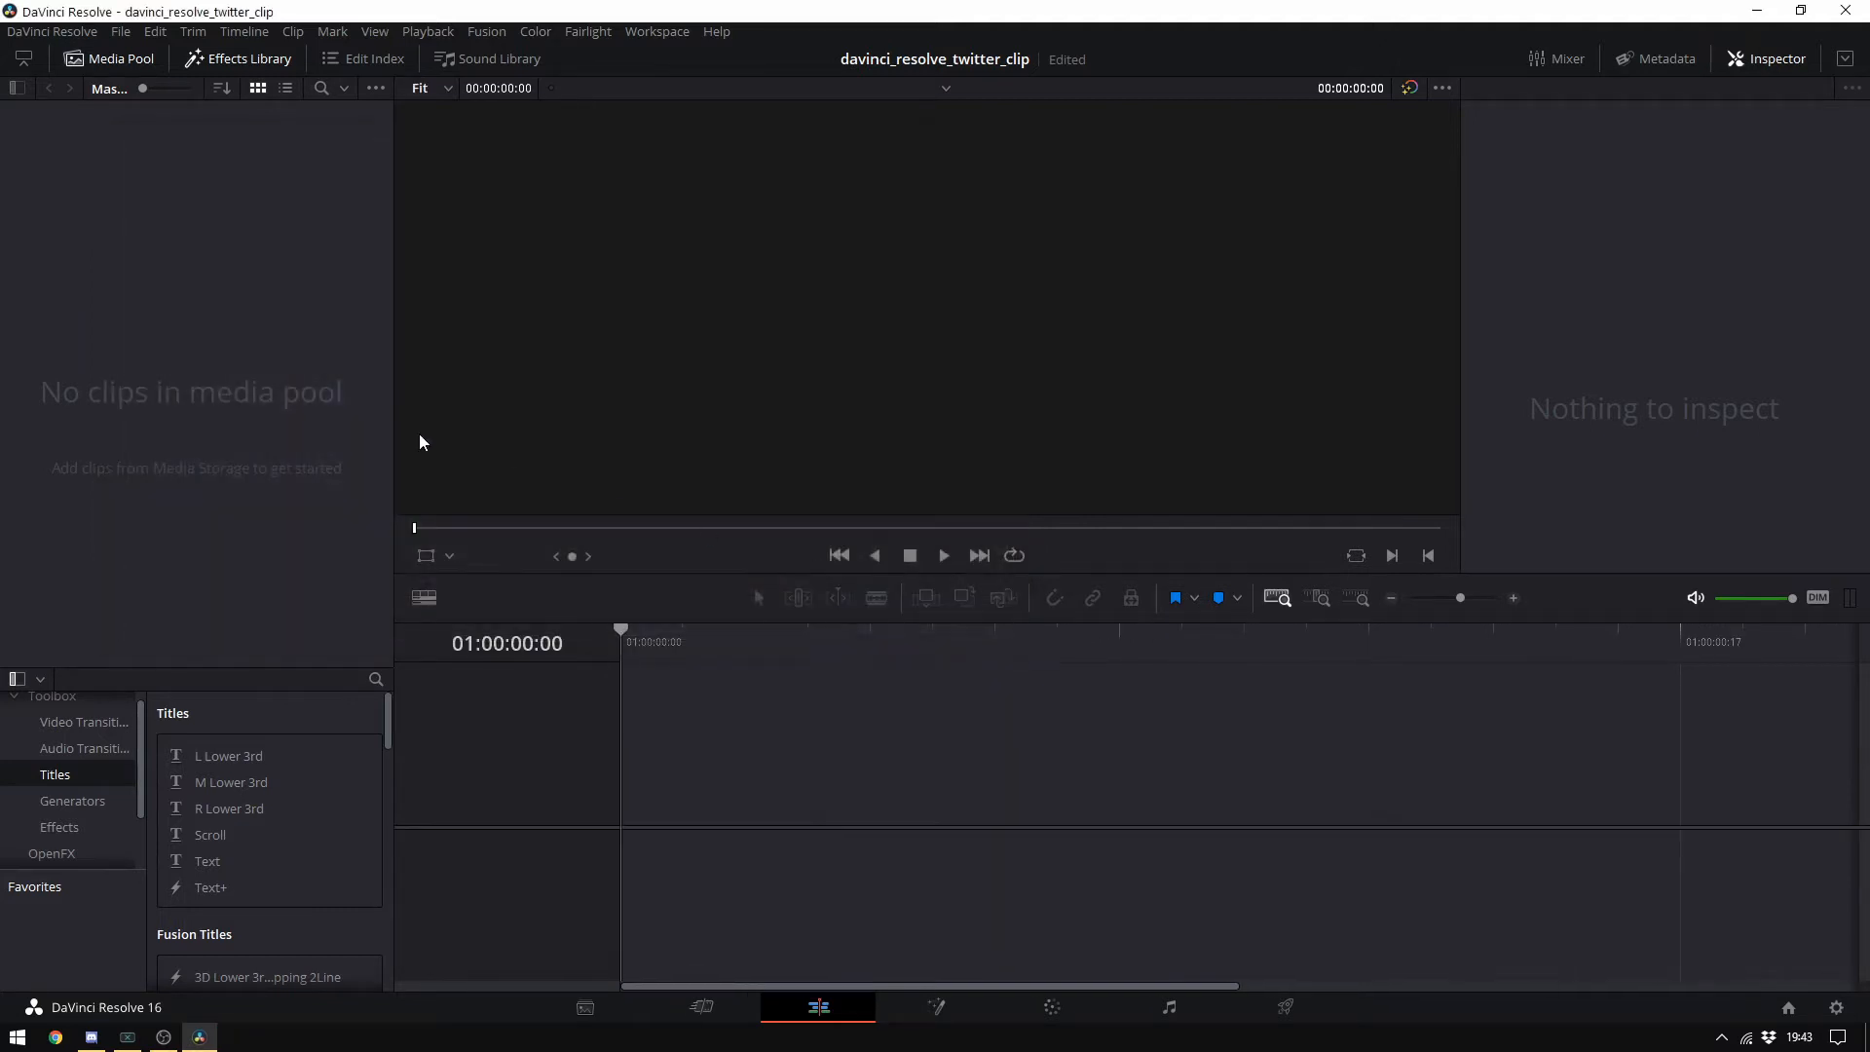
{"action": "left_click", "coordinate": [970, 601]}
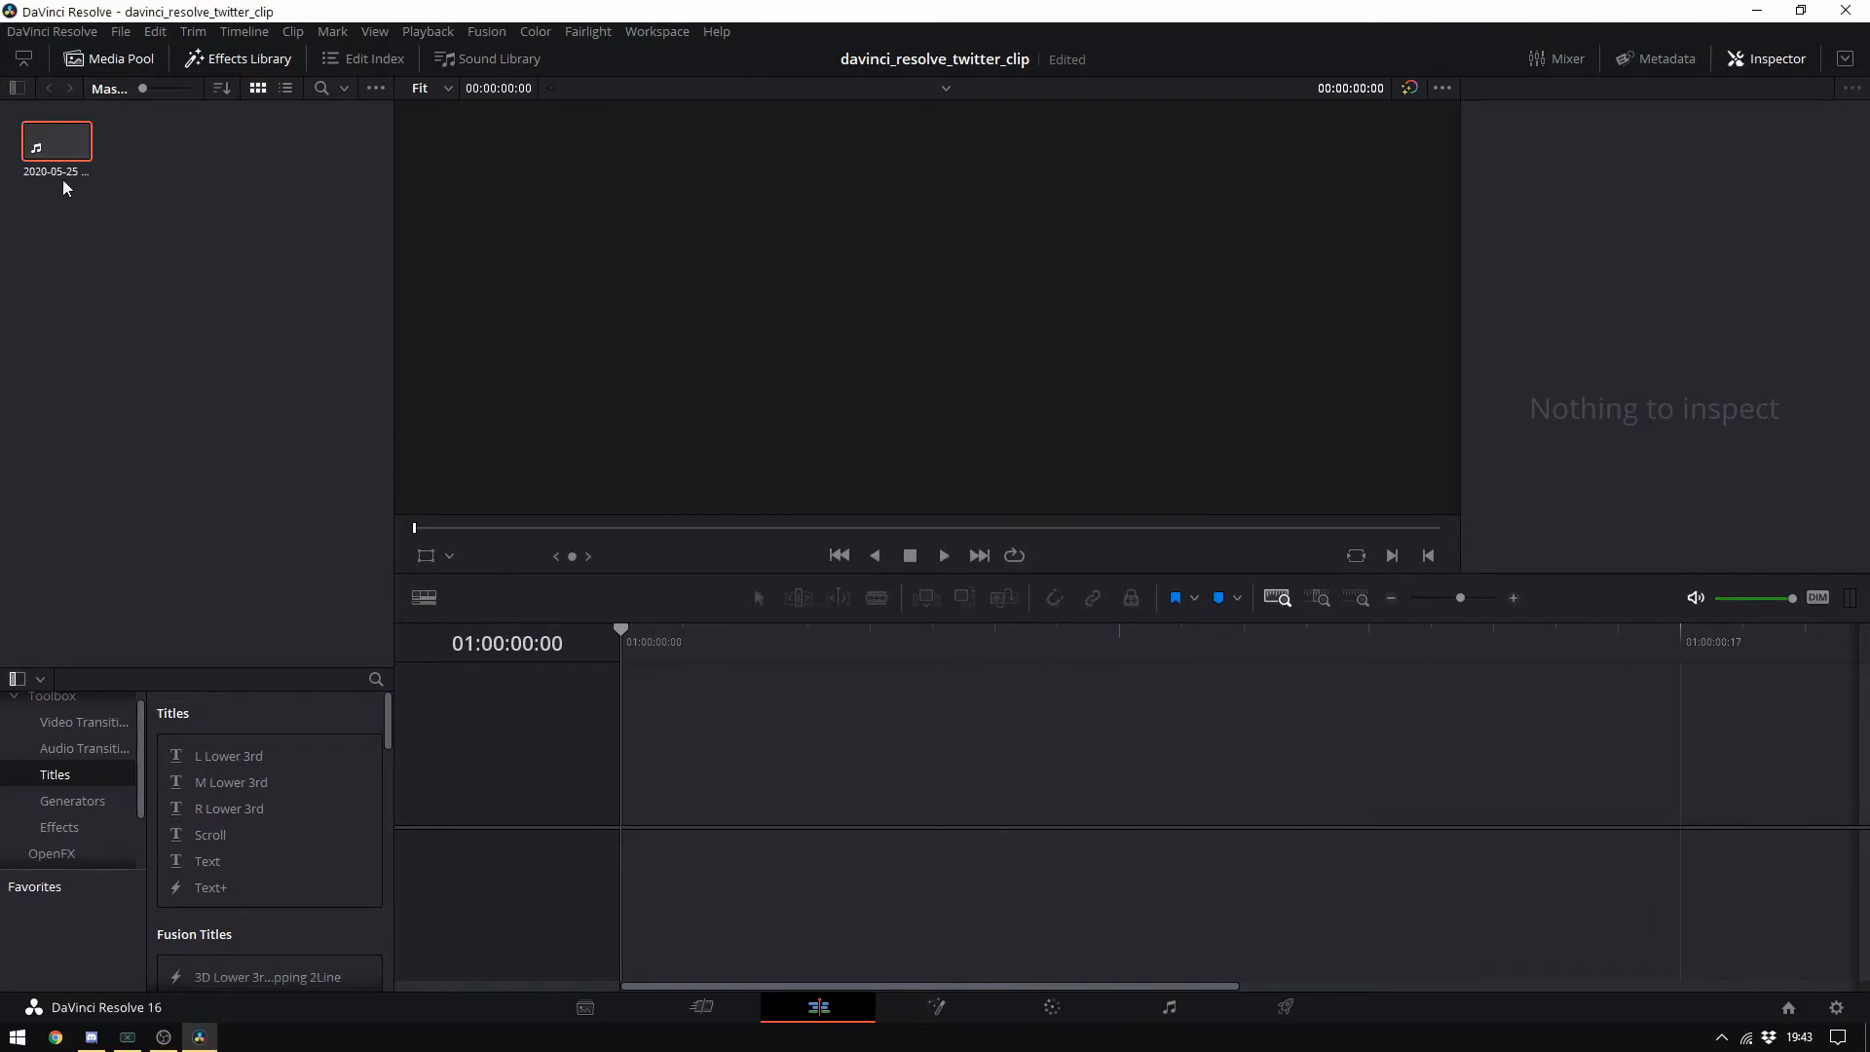
{"action": "left_click_drag", "start_coordinate": [64, 158], "coordinate": [630, 797]}
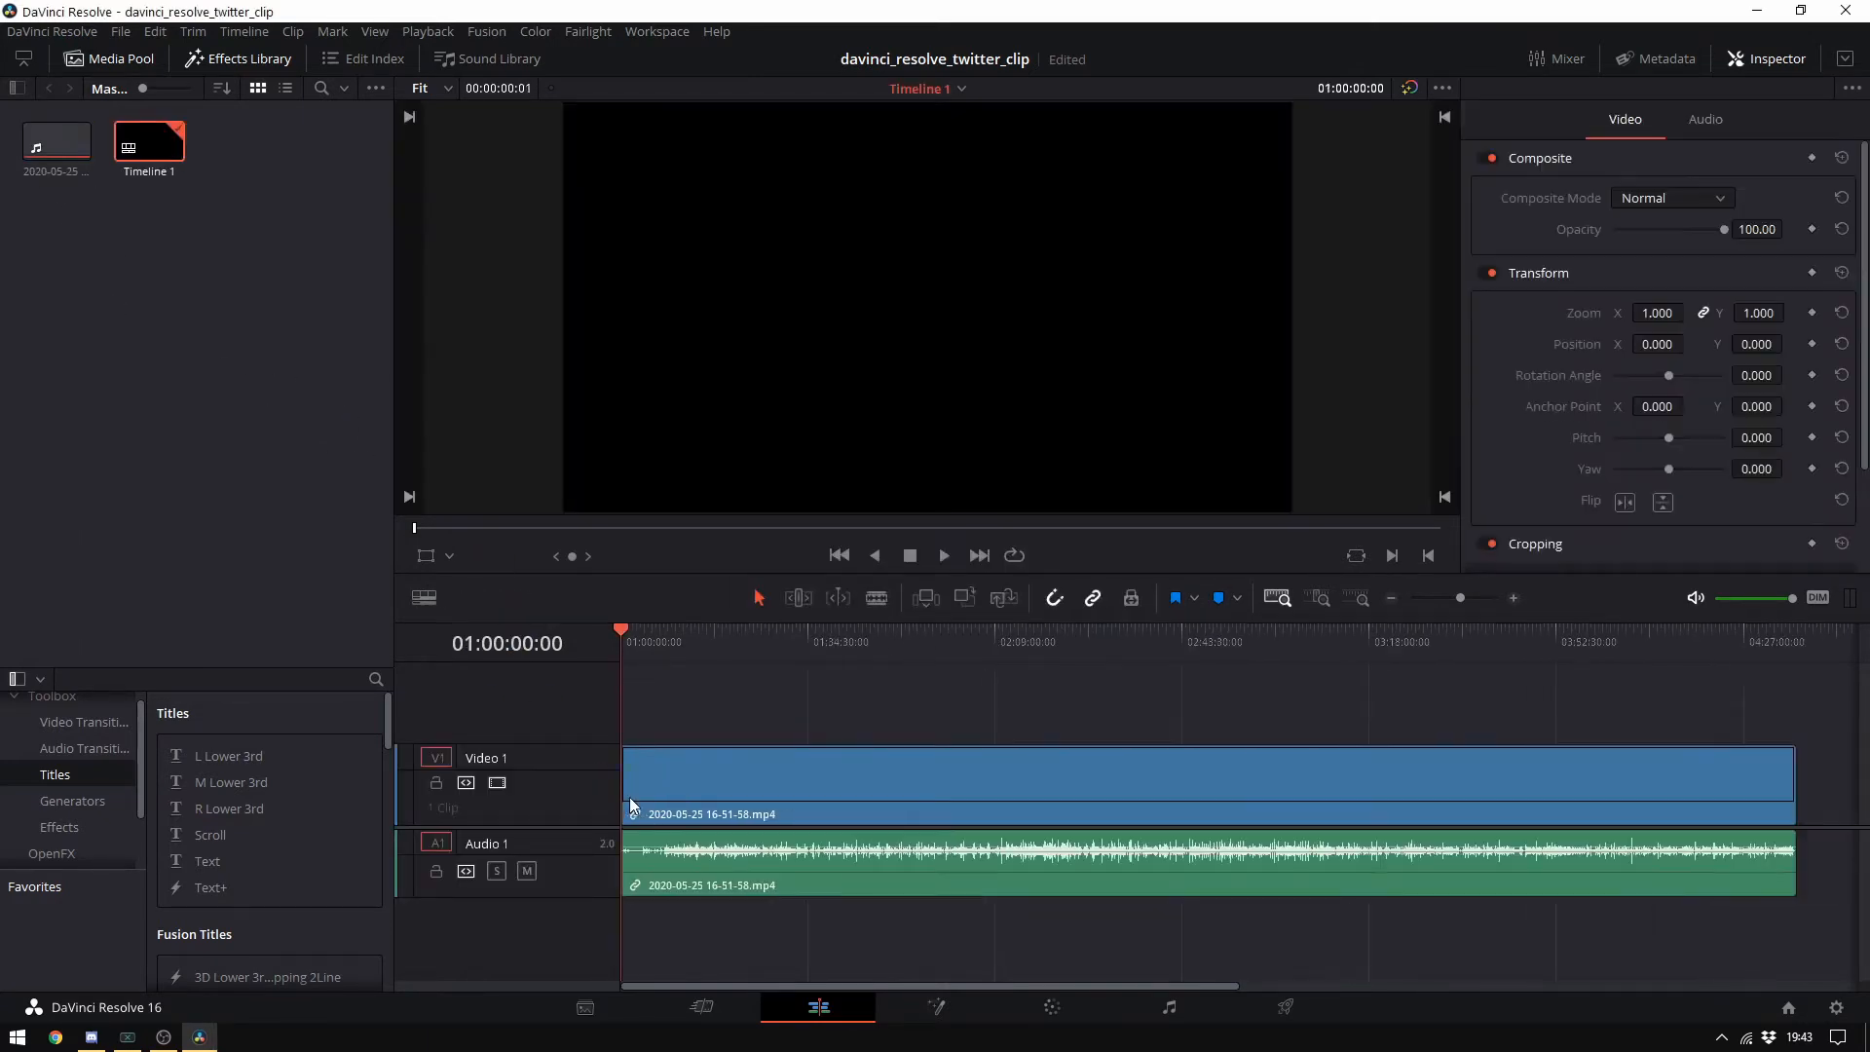
Locate the start of the wanted gameplay moment and split the recording at 04:21:25:21
{"action": "left_click_drag", "start_coordinate": [635, 629], "coordinate": [1706, 633]}
{"action": "left_click", "coordinate": [1465, 598]}
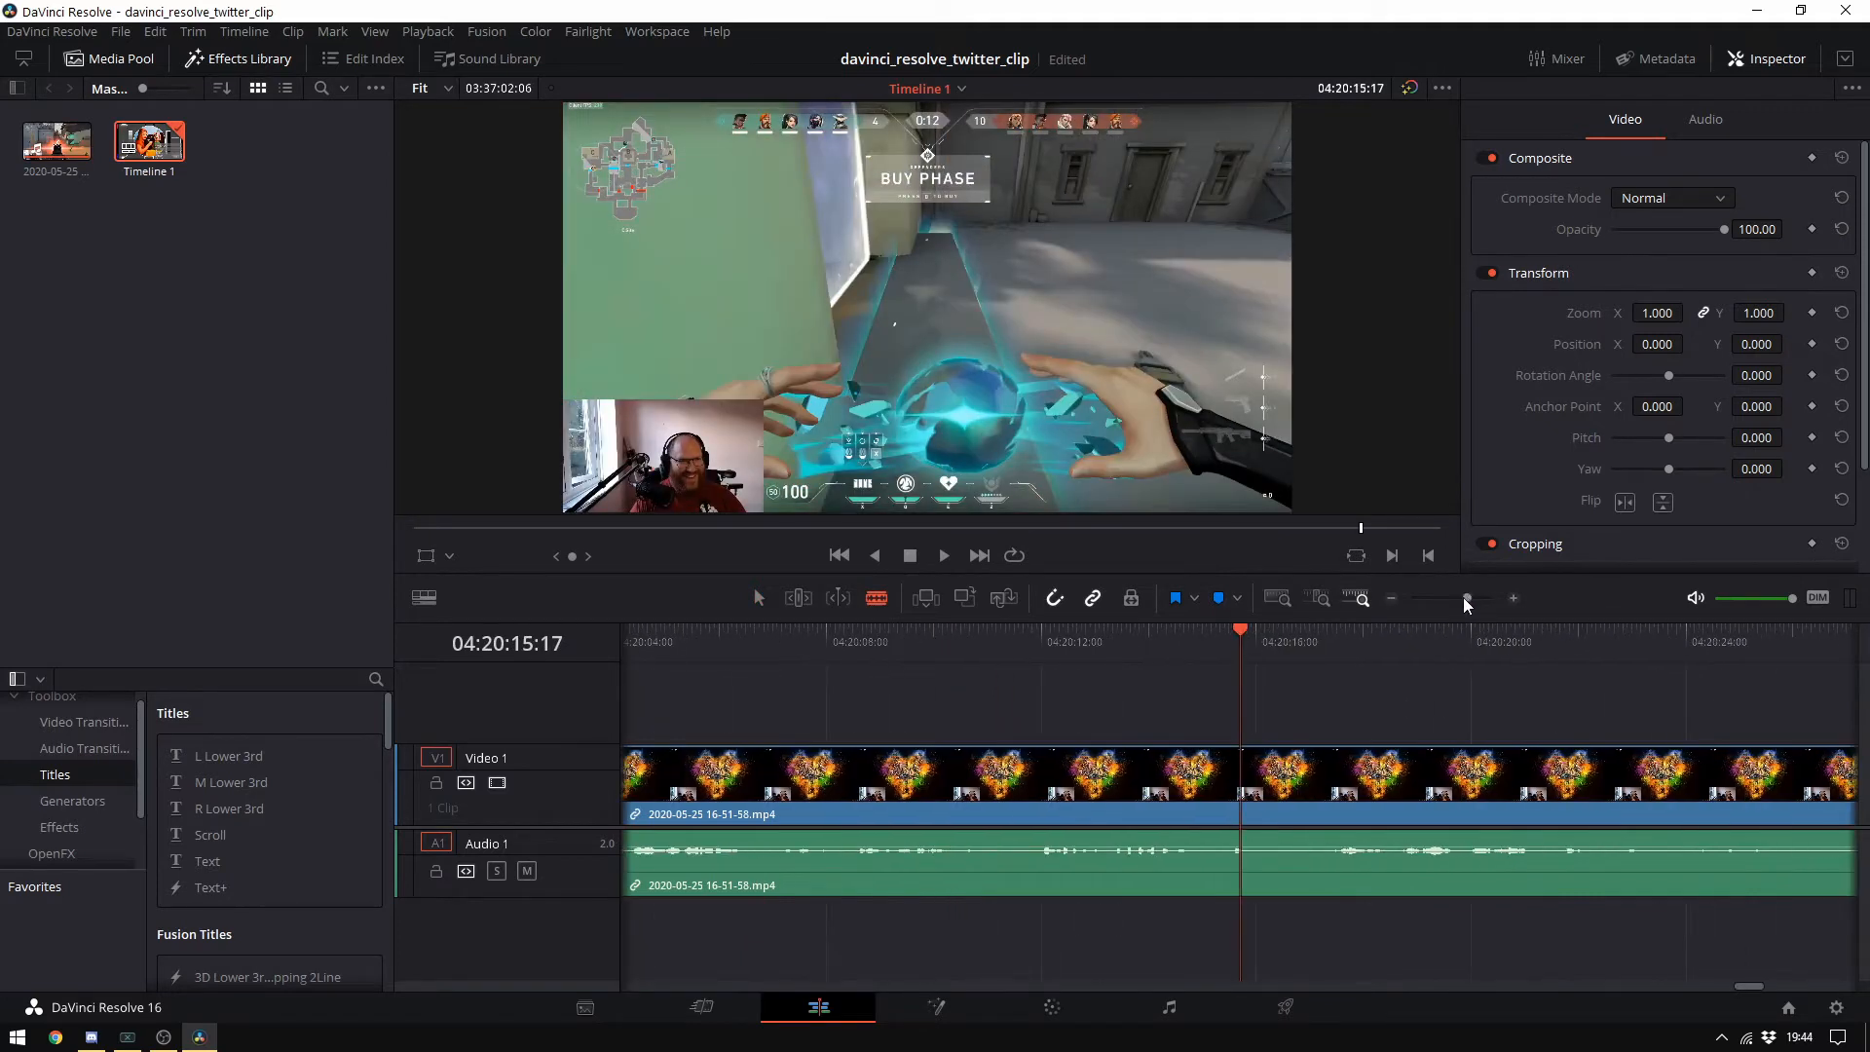
{"action": "left_click_drag", "start_coordinate": [1243, 638], "coordinate": [656, 668]}
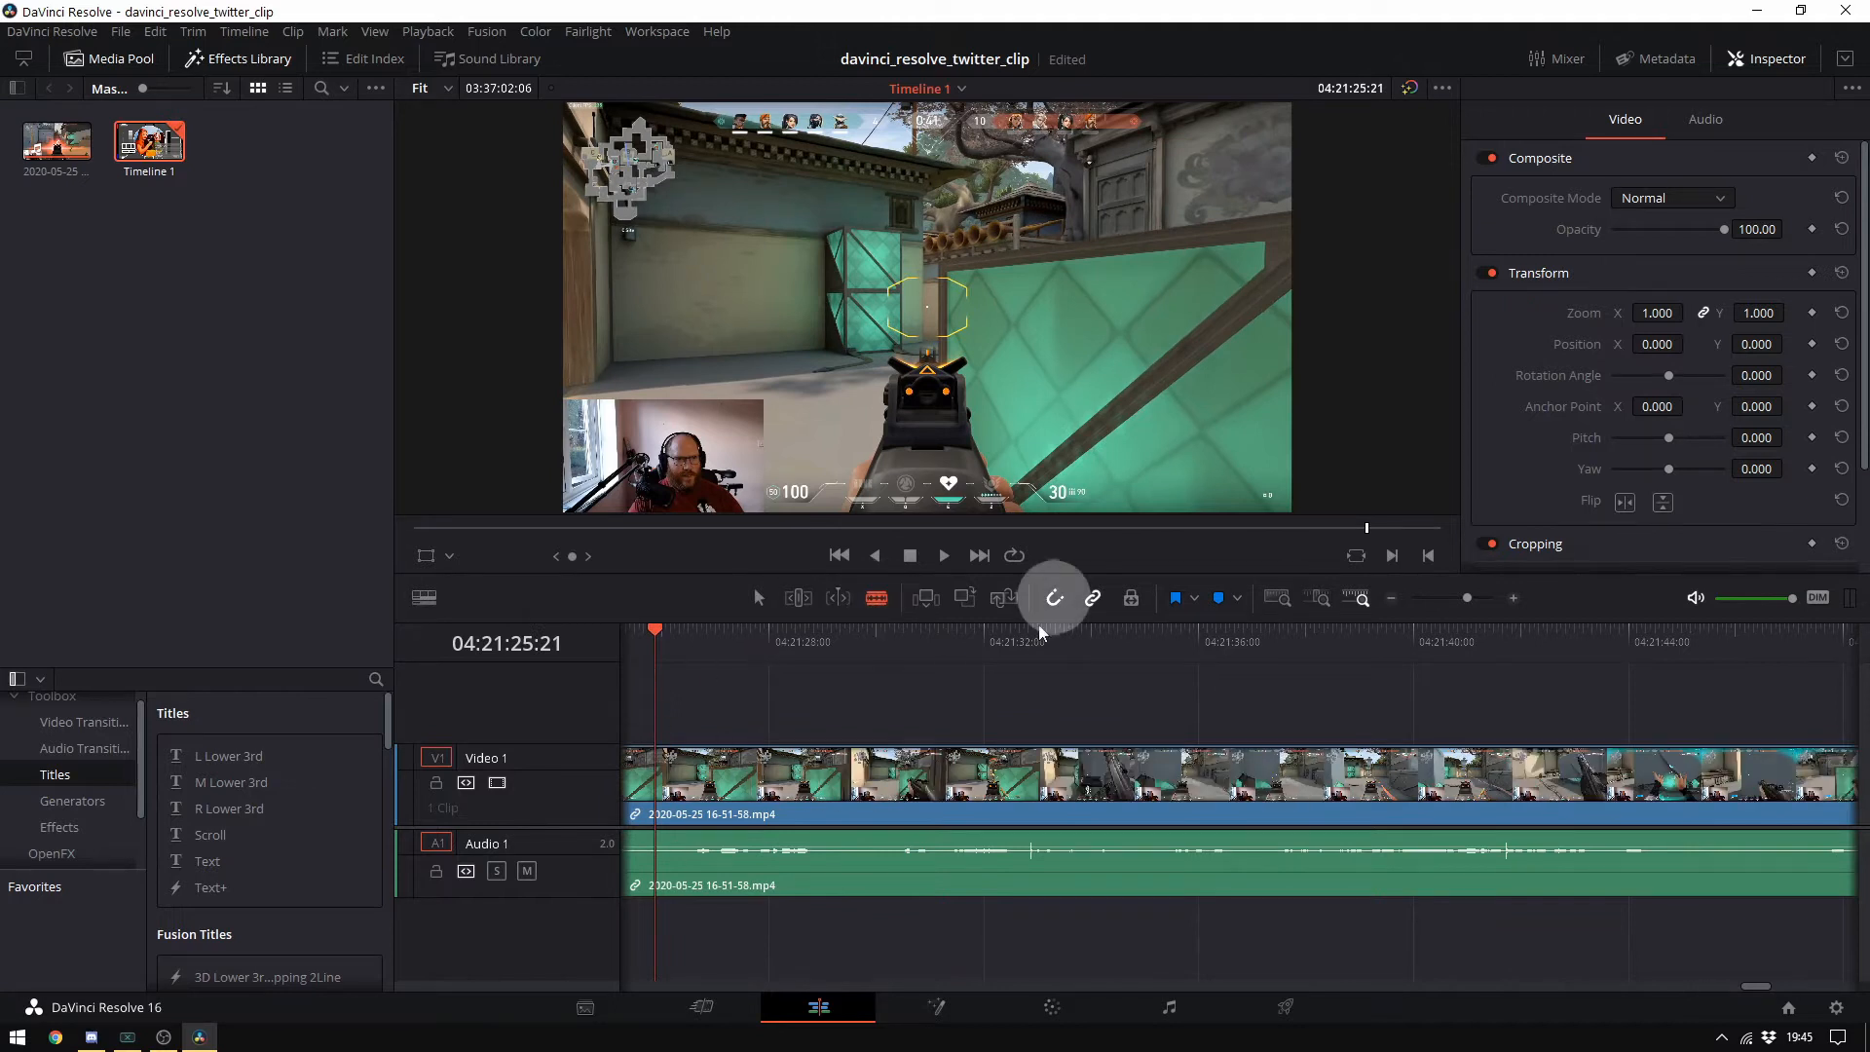
{"action": "left_click", "coordinate": [662, 769]}
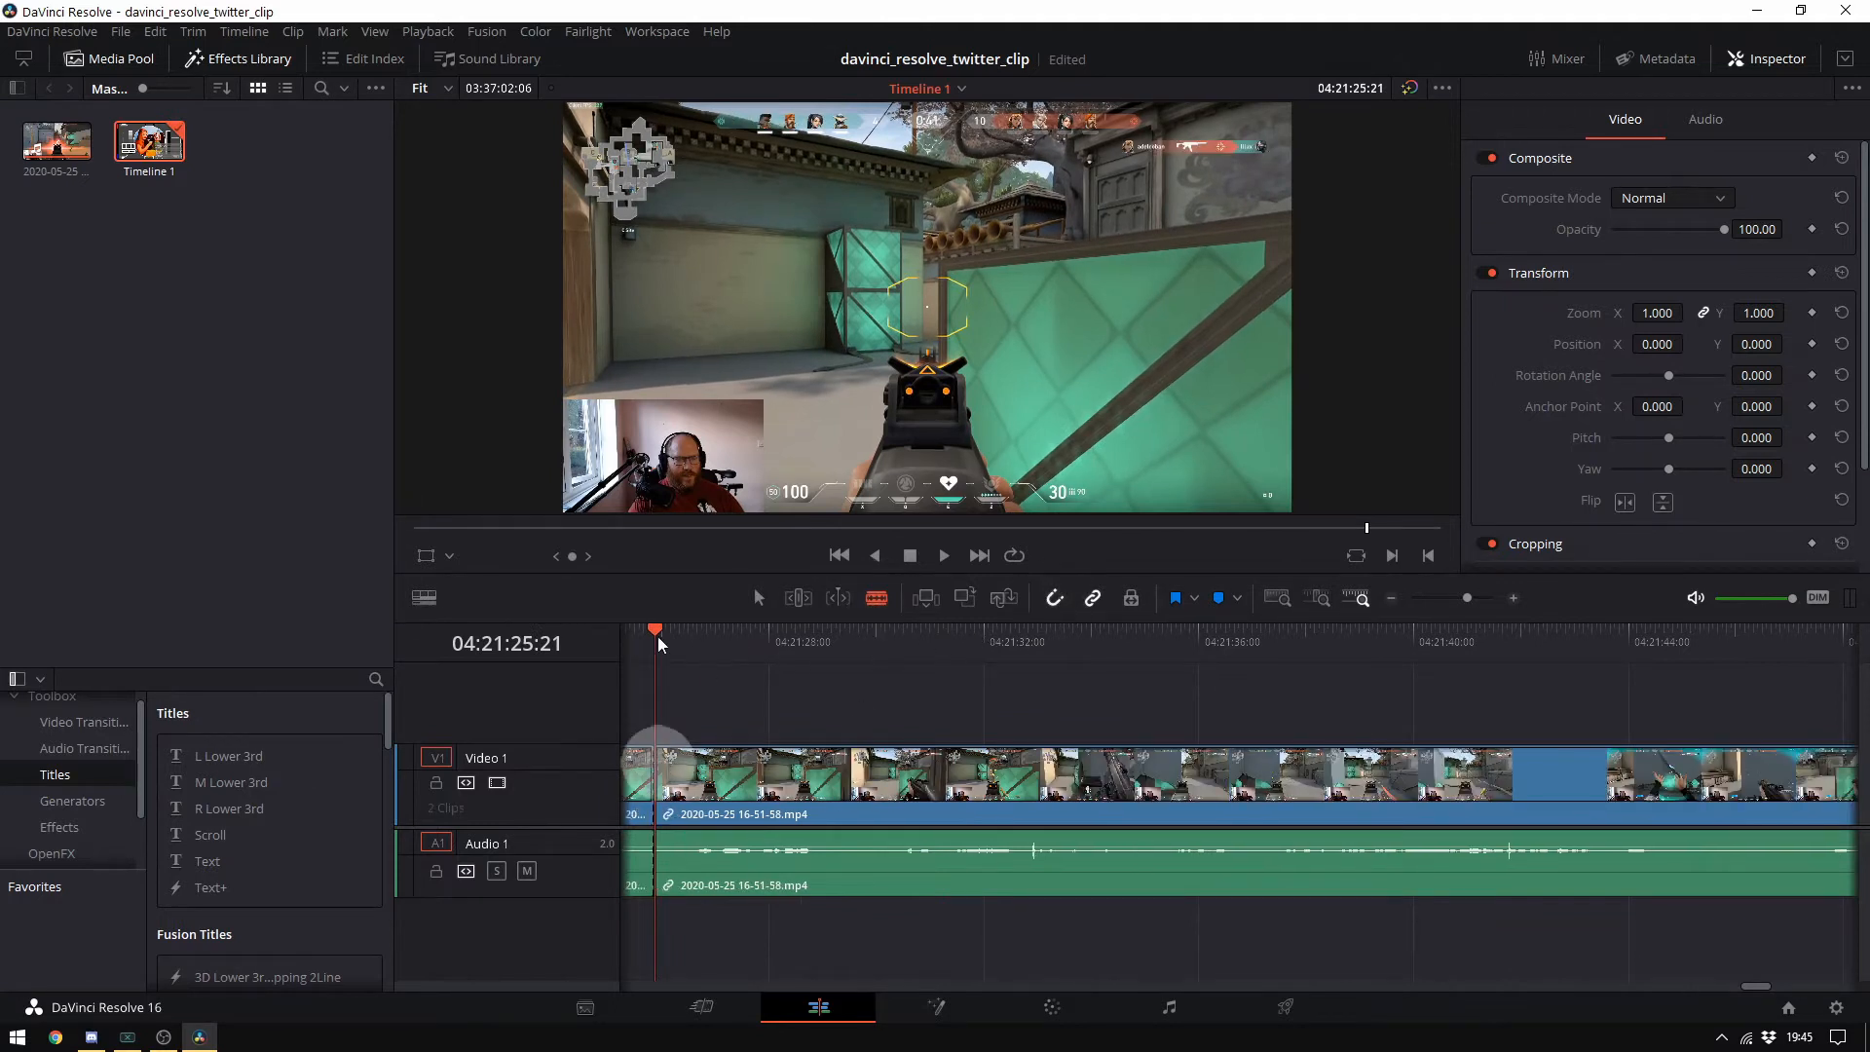
Cut the recording at 04:22:08:19 and keep only the section between the two cuts, placed at the timeline start
{"action": "left_click", "coordinate": [1025, 643]}
{"action": "left_click_drag", "start_coordinate": [1031, 650], "coordinate": [1843, 670]}
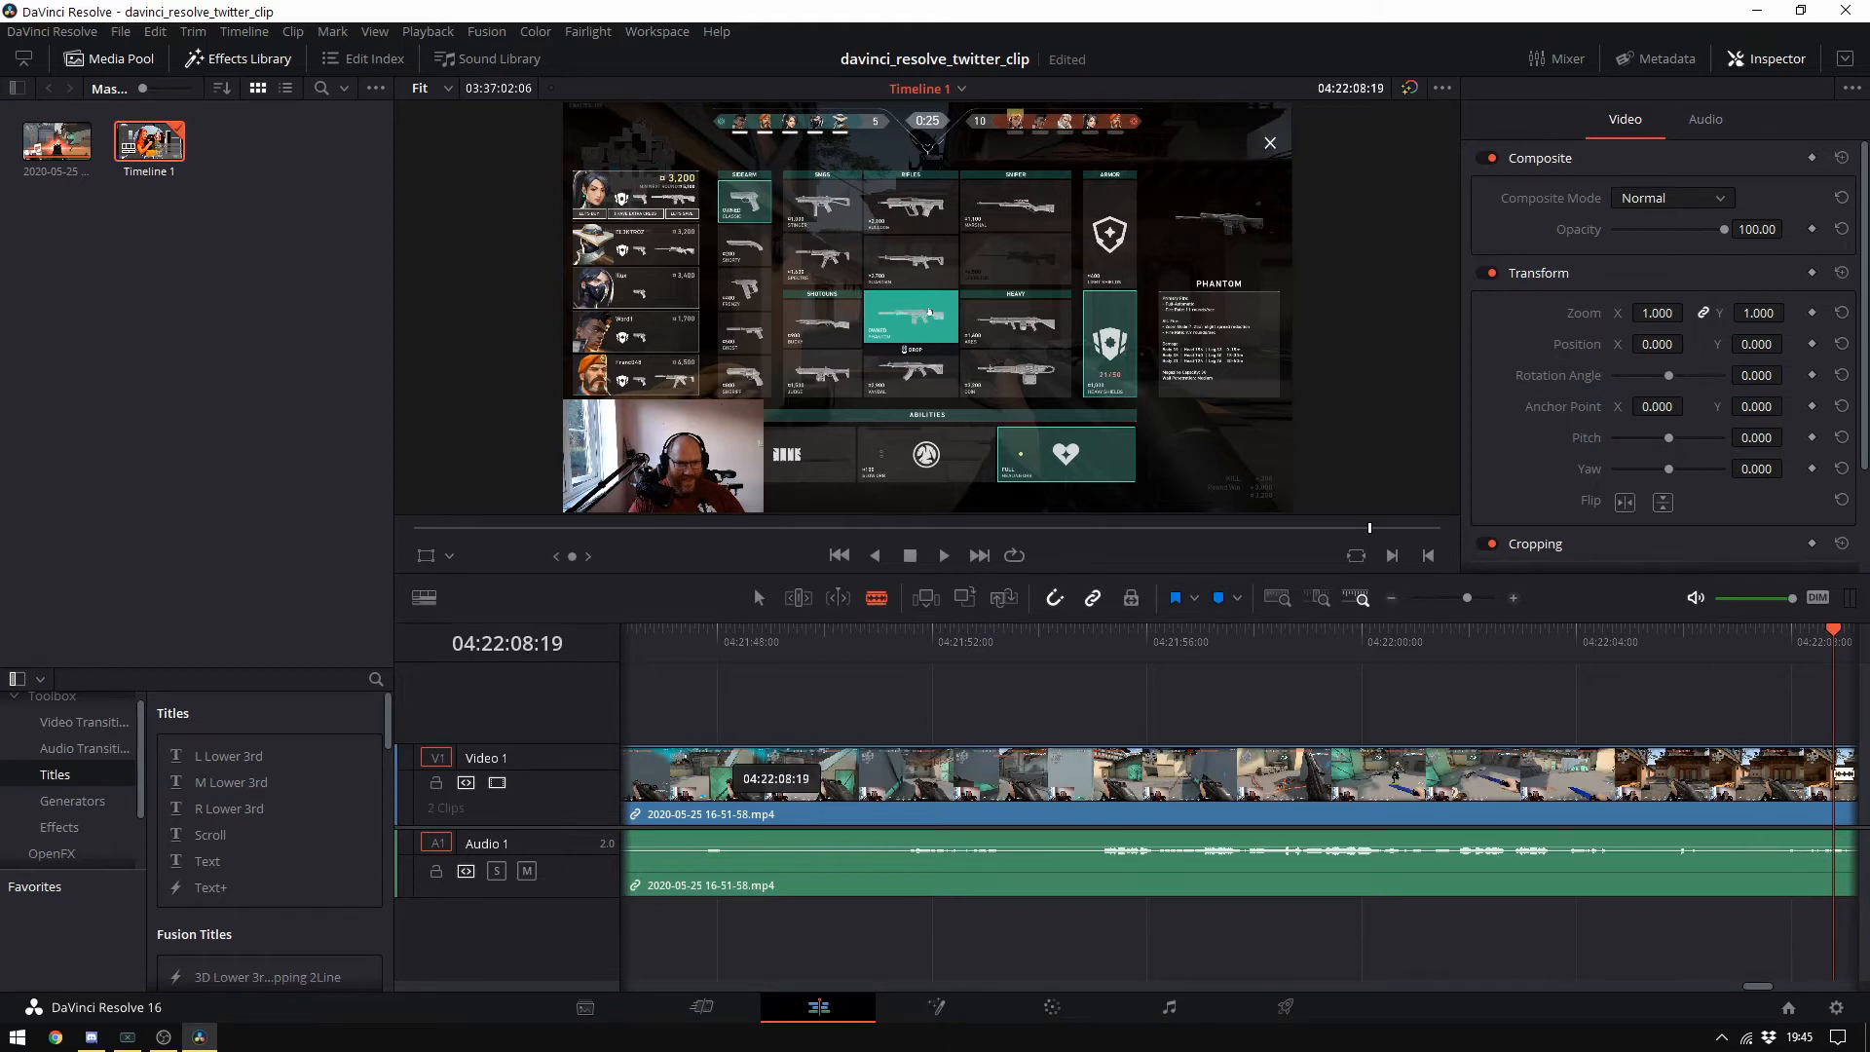
{"action": "left_click_drag", "start_coordinate": [1467, 599], "coordinate": [1460, 602]}
{"action": "left_click", "coordinate": [1277, 599]}
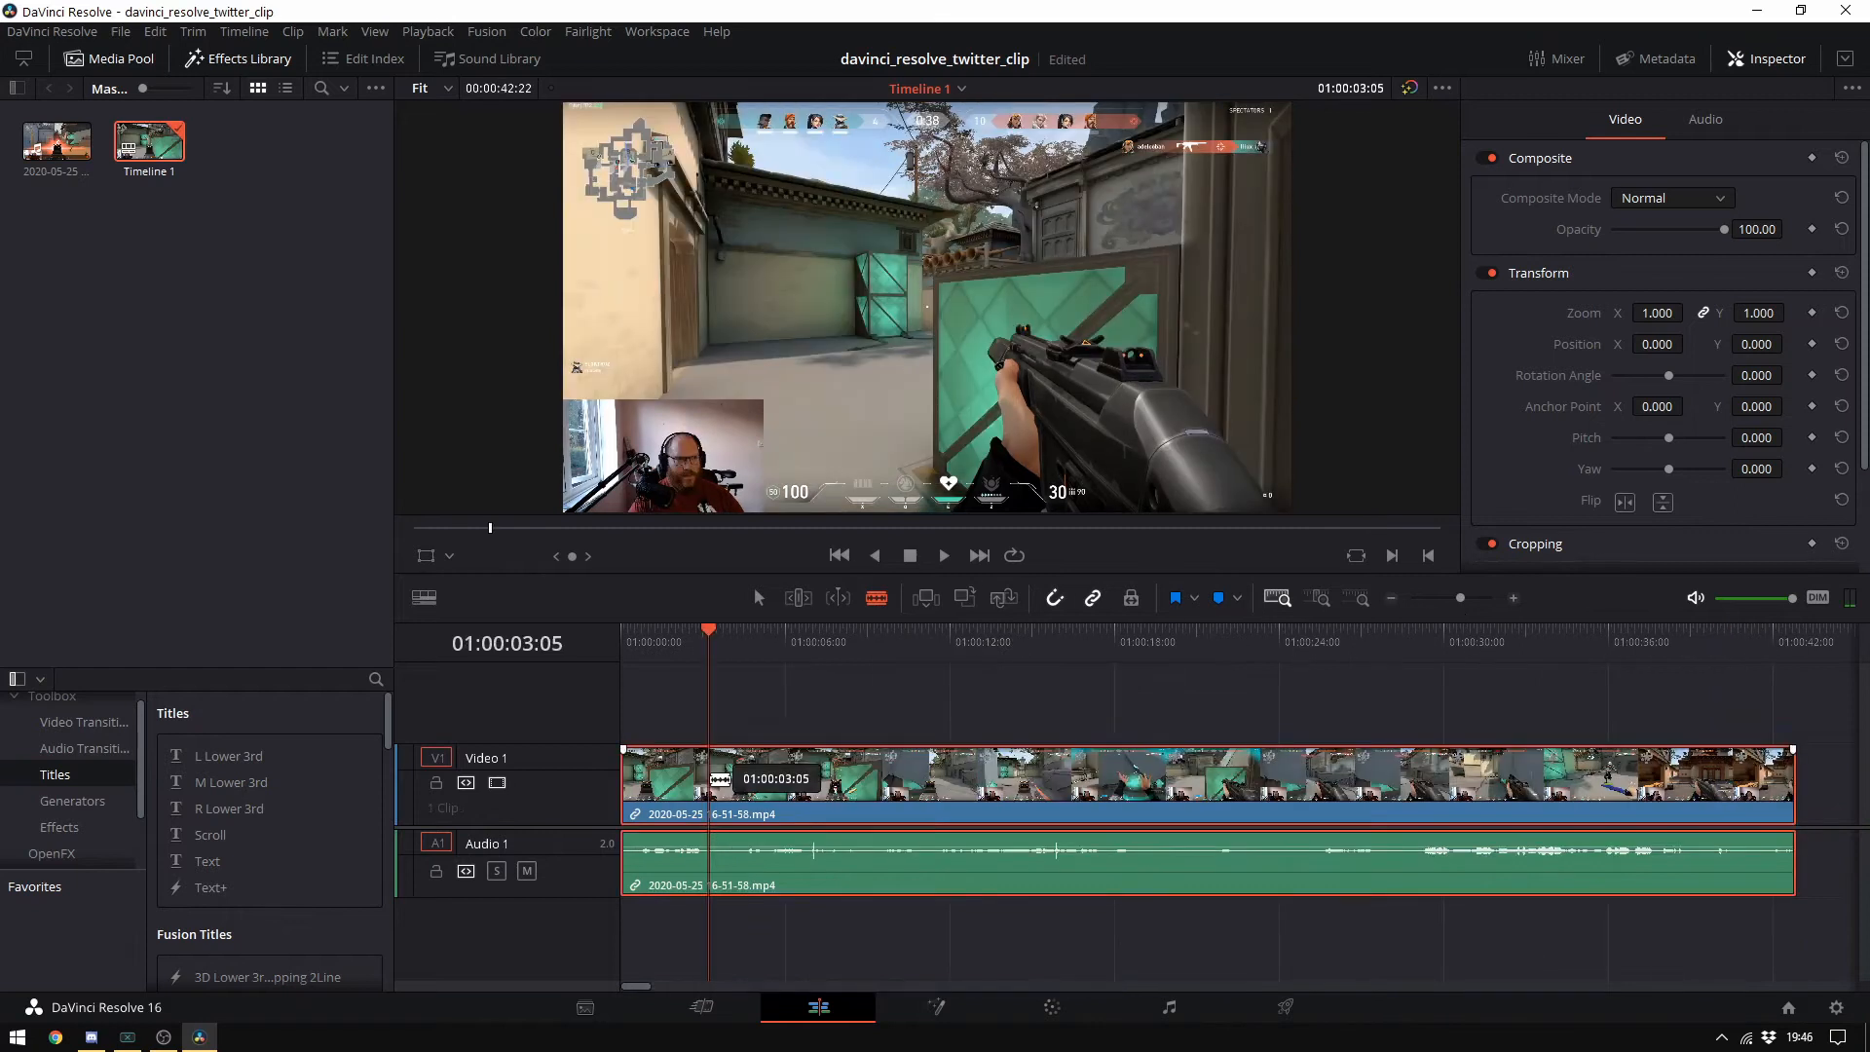
Cut the clip at 01:00:03:05 and delete the short opening section before the cut
{"action": "left_click", "coordinate": [943, 555]}
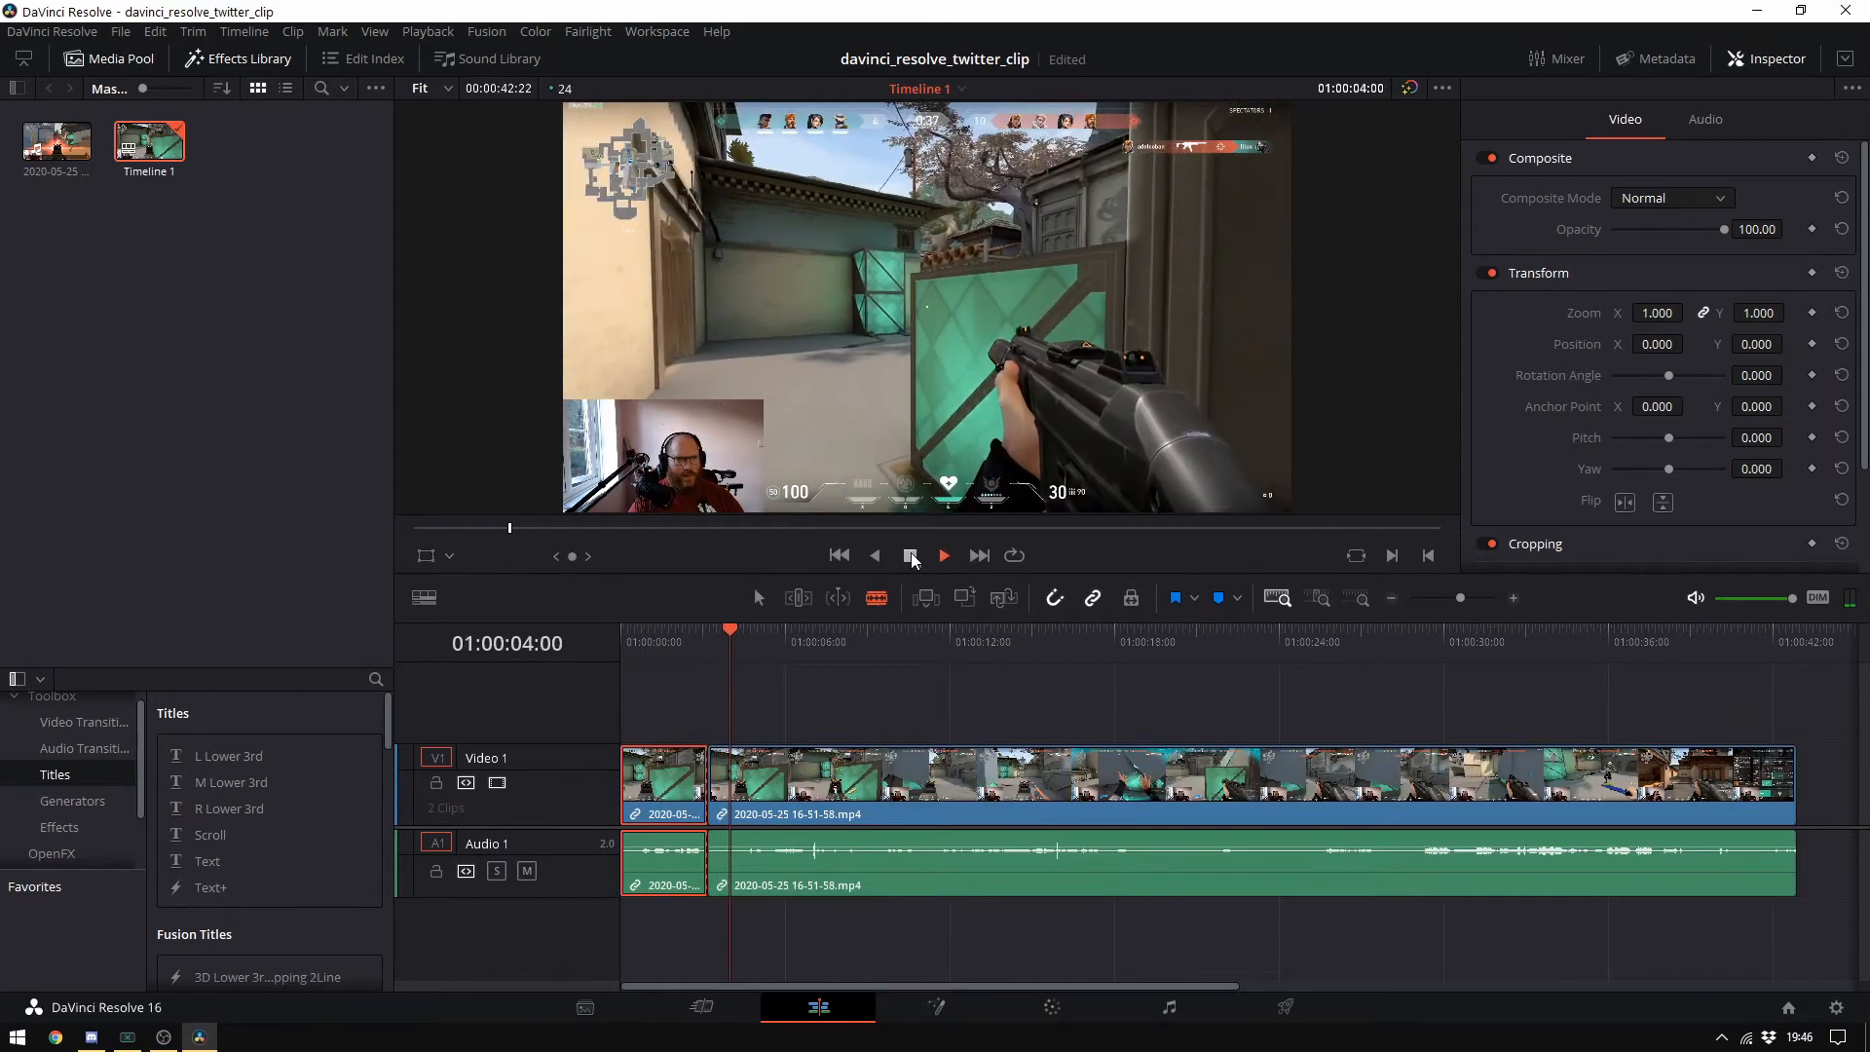
{"action": "left_click", "coordinate": [910, 555]}
{"action": "key", "text": "BackSpace"}
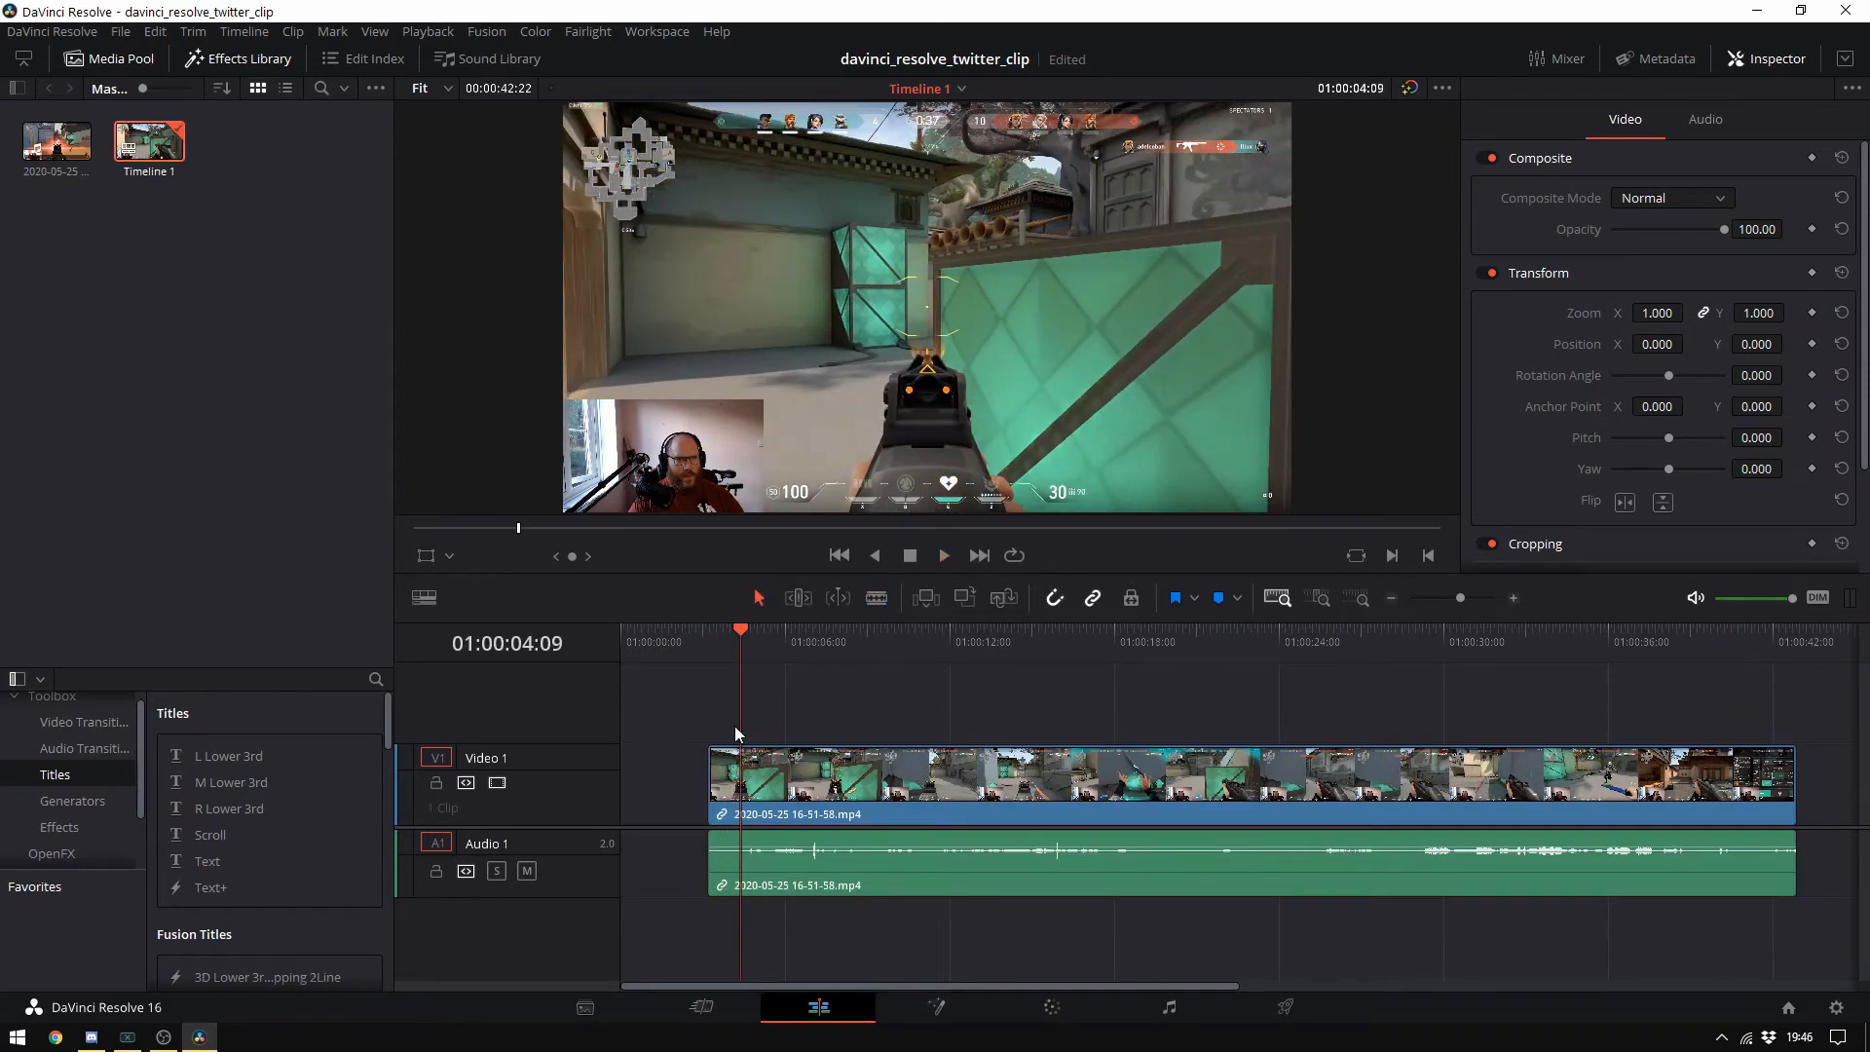
Play through the end of the clip to find its closing point and split it at 01:00:40:04
{"action": "left_click_drag", "start_coordinate": [746, 635], "coordinate": [1602, 636]}
{"action": "left_click", "coordinate": [946, 557]}
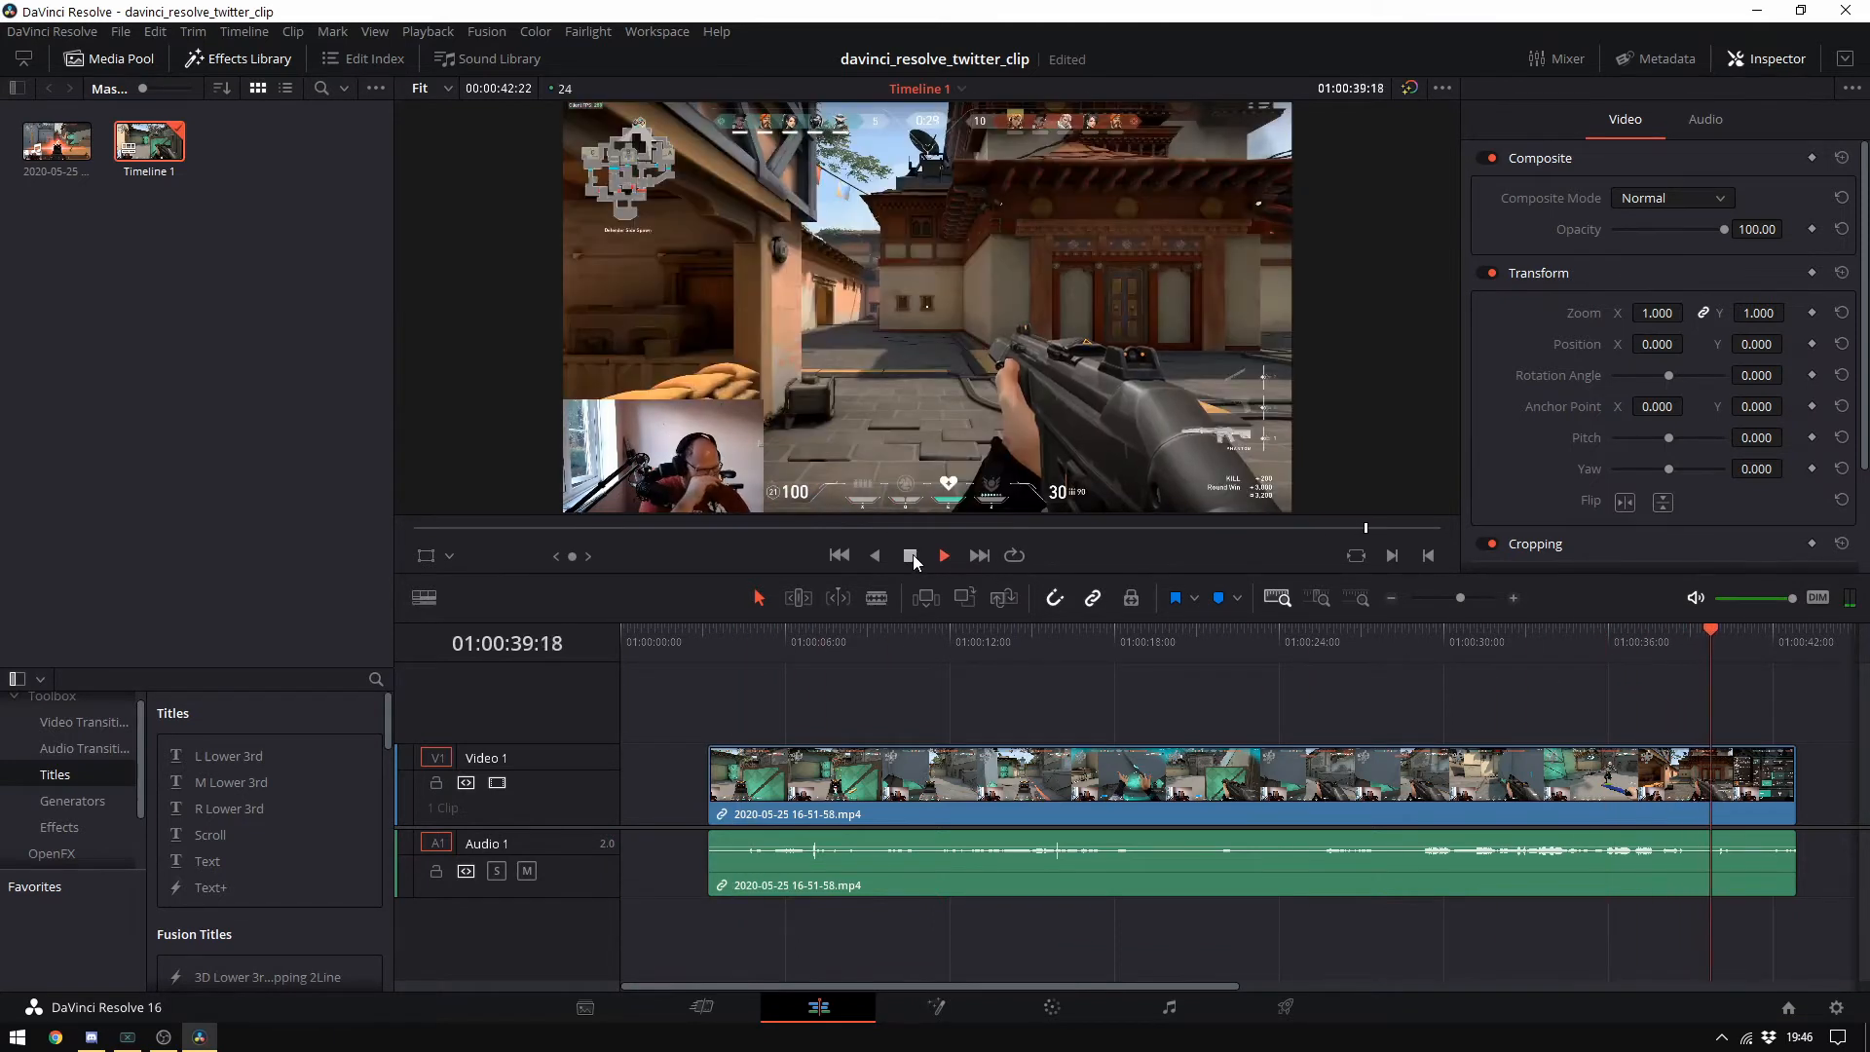
{"action": "left_click_drag", "start_coordinate": [1506, 653], "coordinate": [1512, 623]}
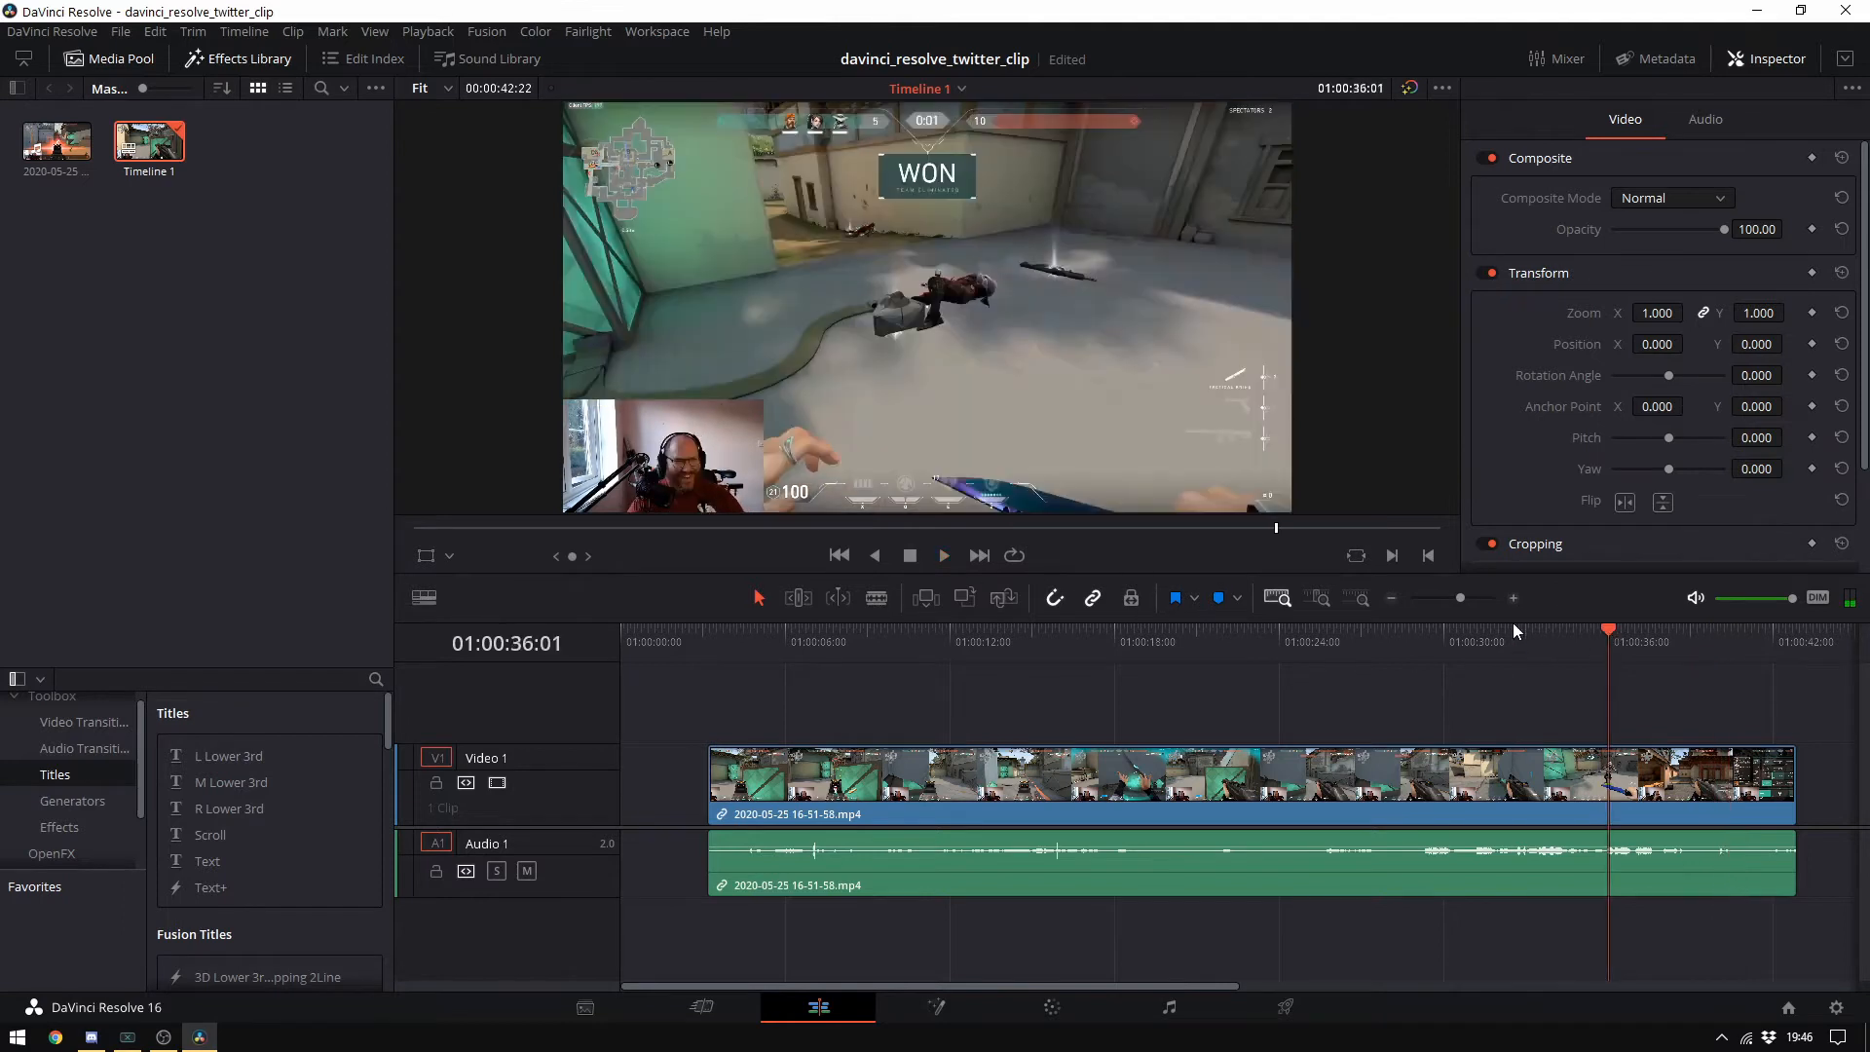
{"action": "left_click", "coordinate": [947, 556]}
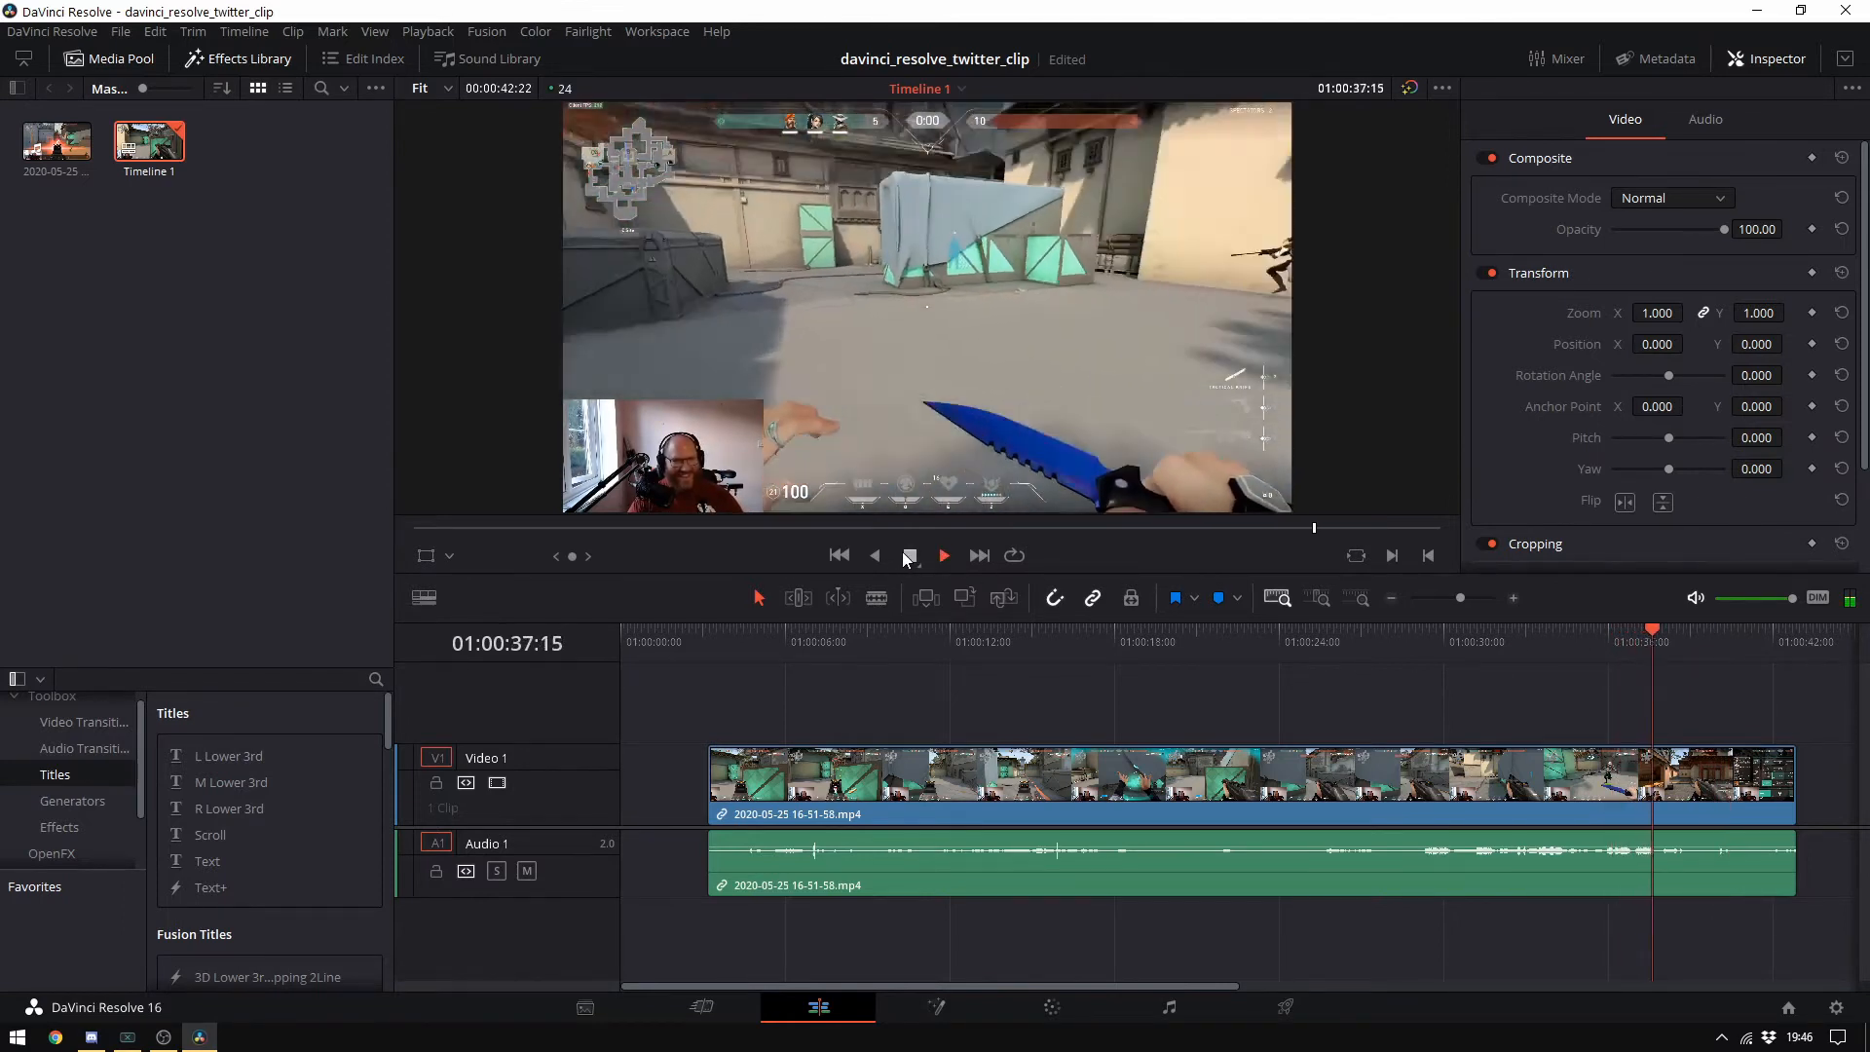
{"action": "left_click", "coordinate": [908, 556]}
{"action": "left_click", "coordinate": [947, 556]}
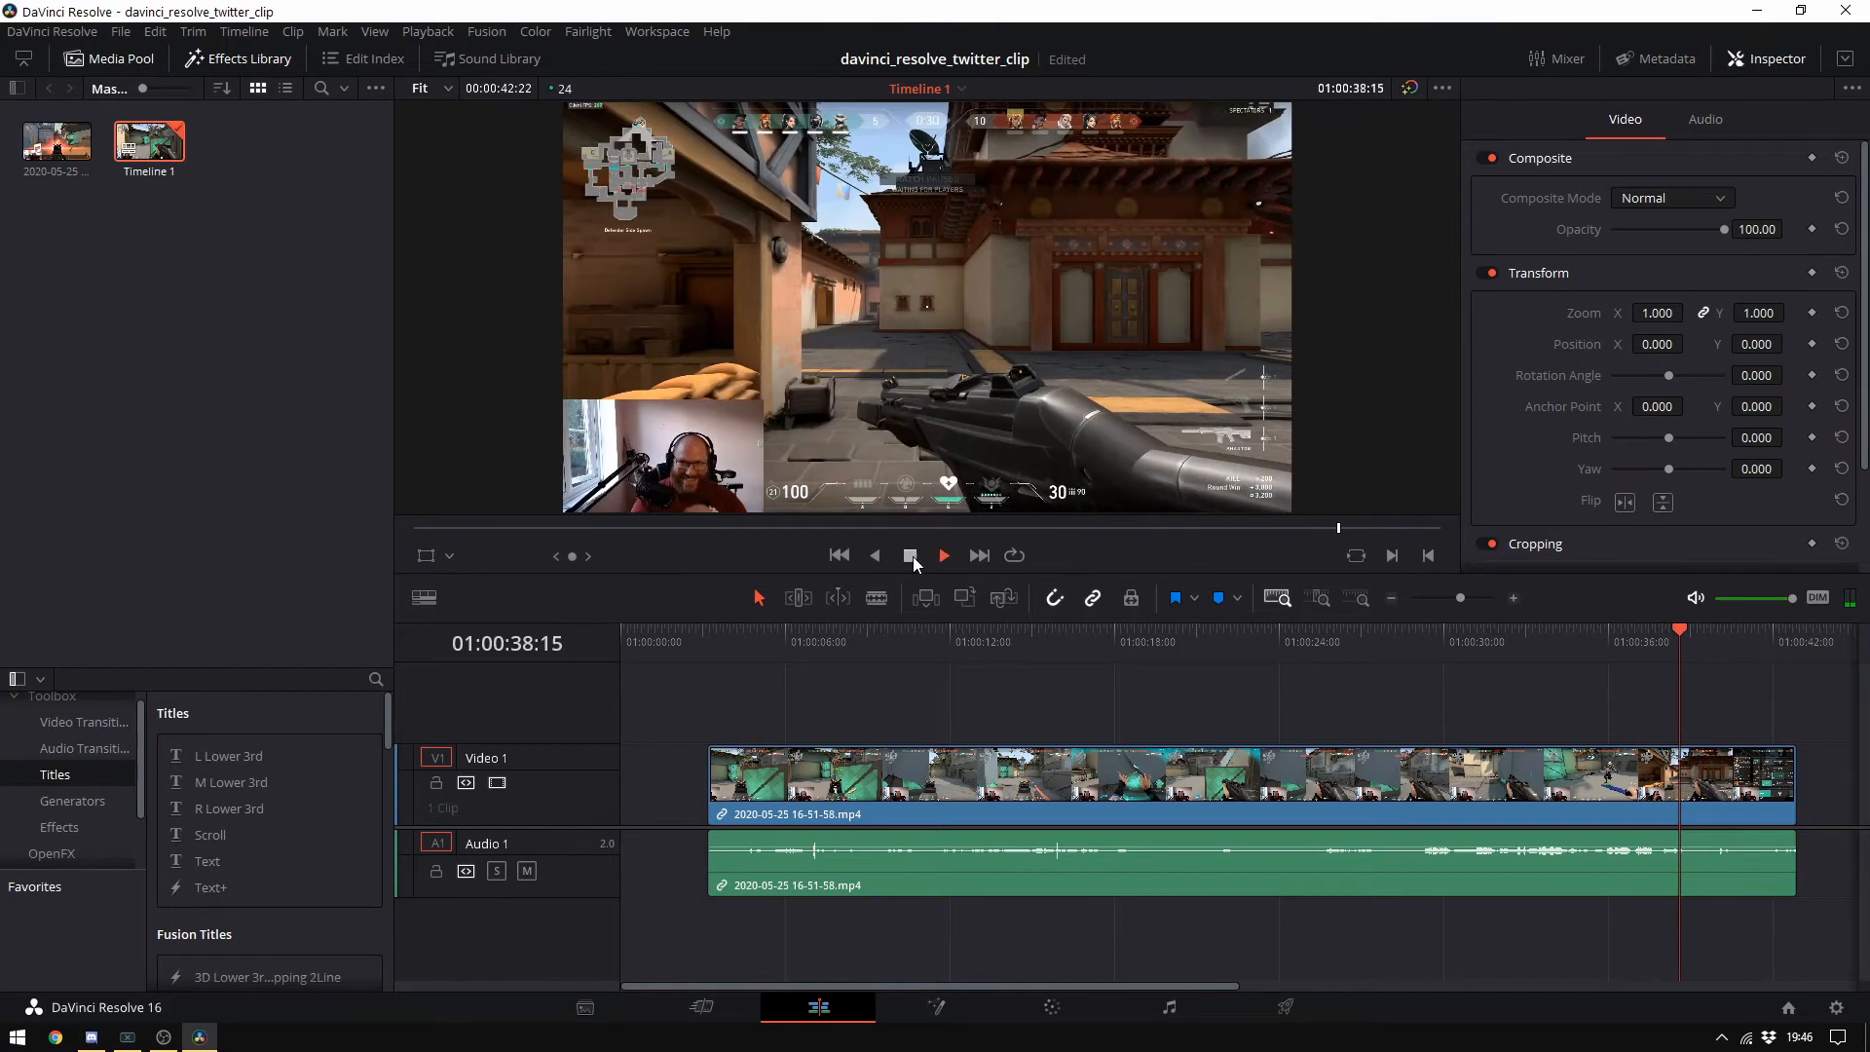
{"action": "left_click", "coordinate": [912, 559]}
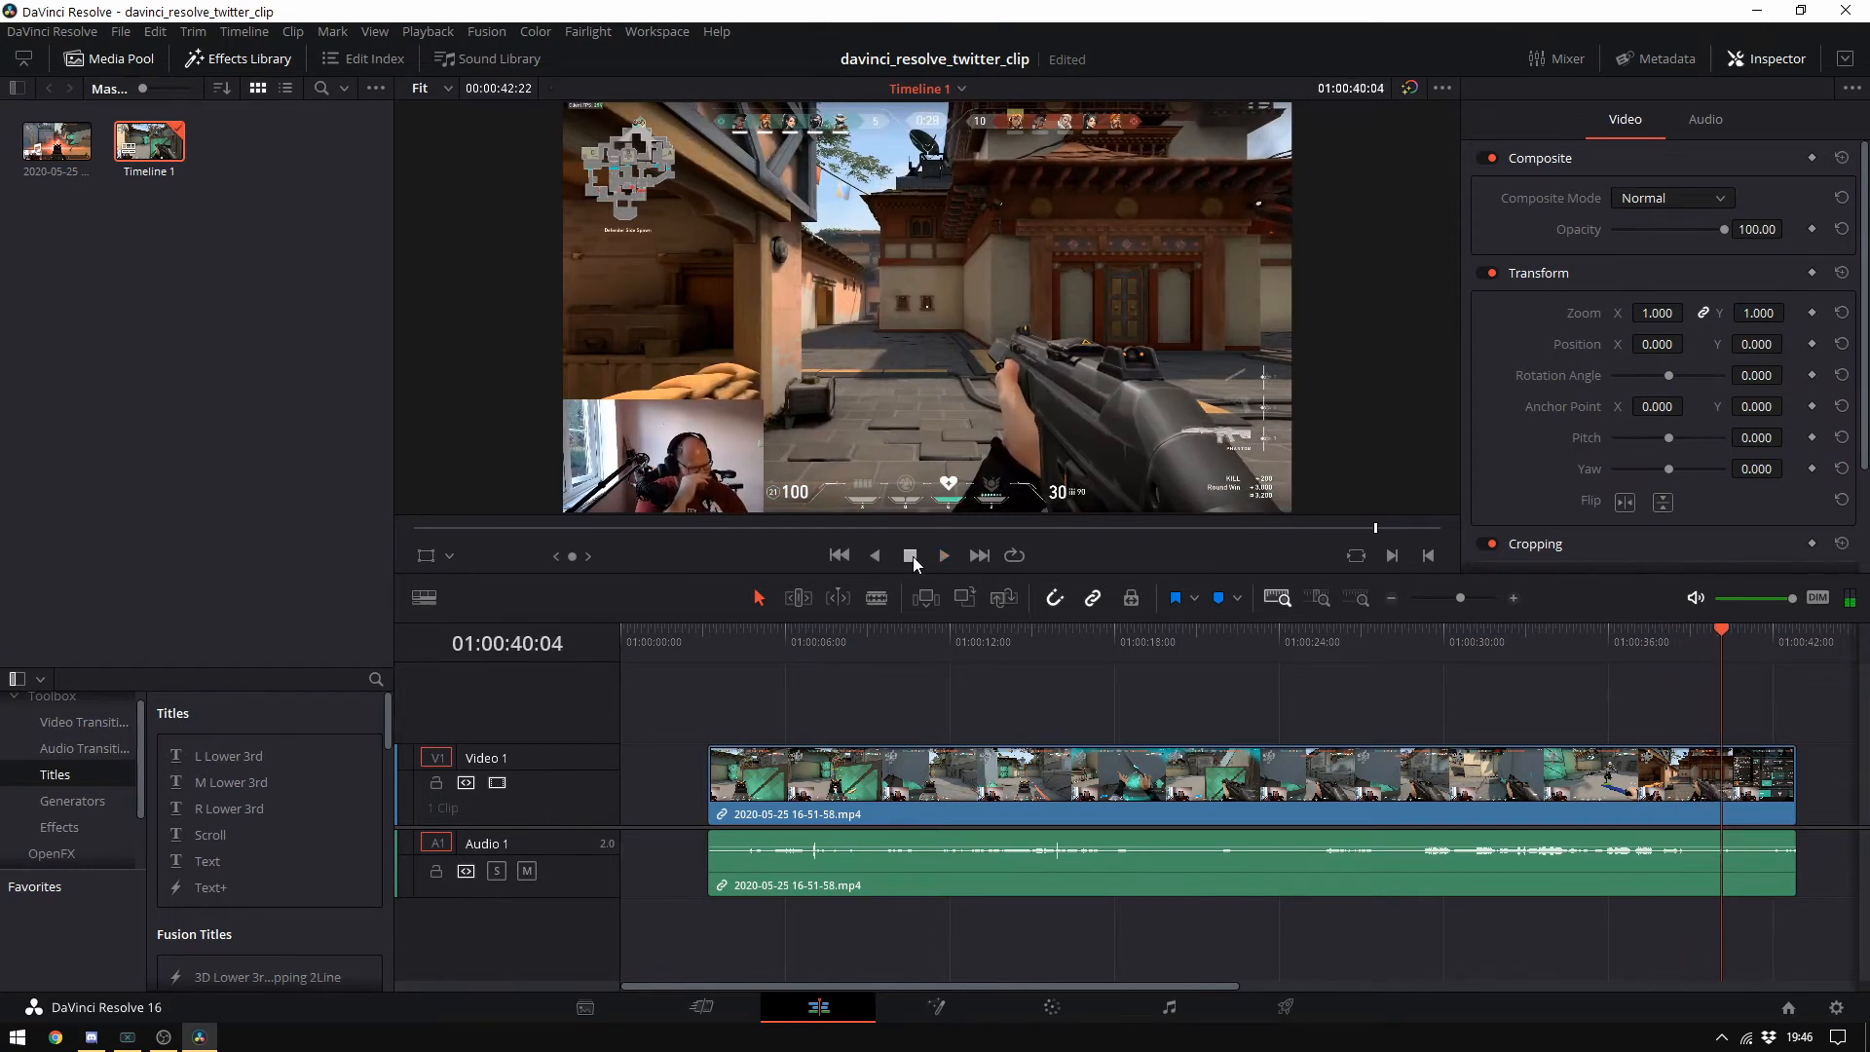
{"action": "left_click", "coordinate": [879, 597]}
{"action": "key", "text": "ctrl+b"}
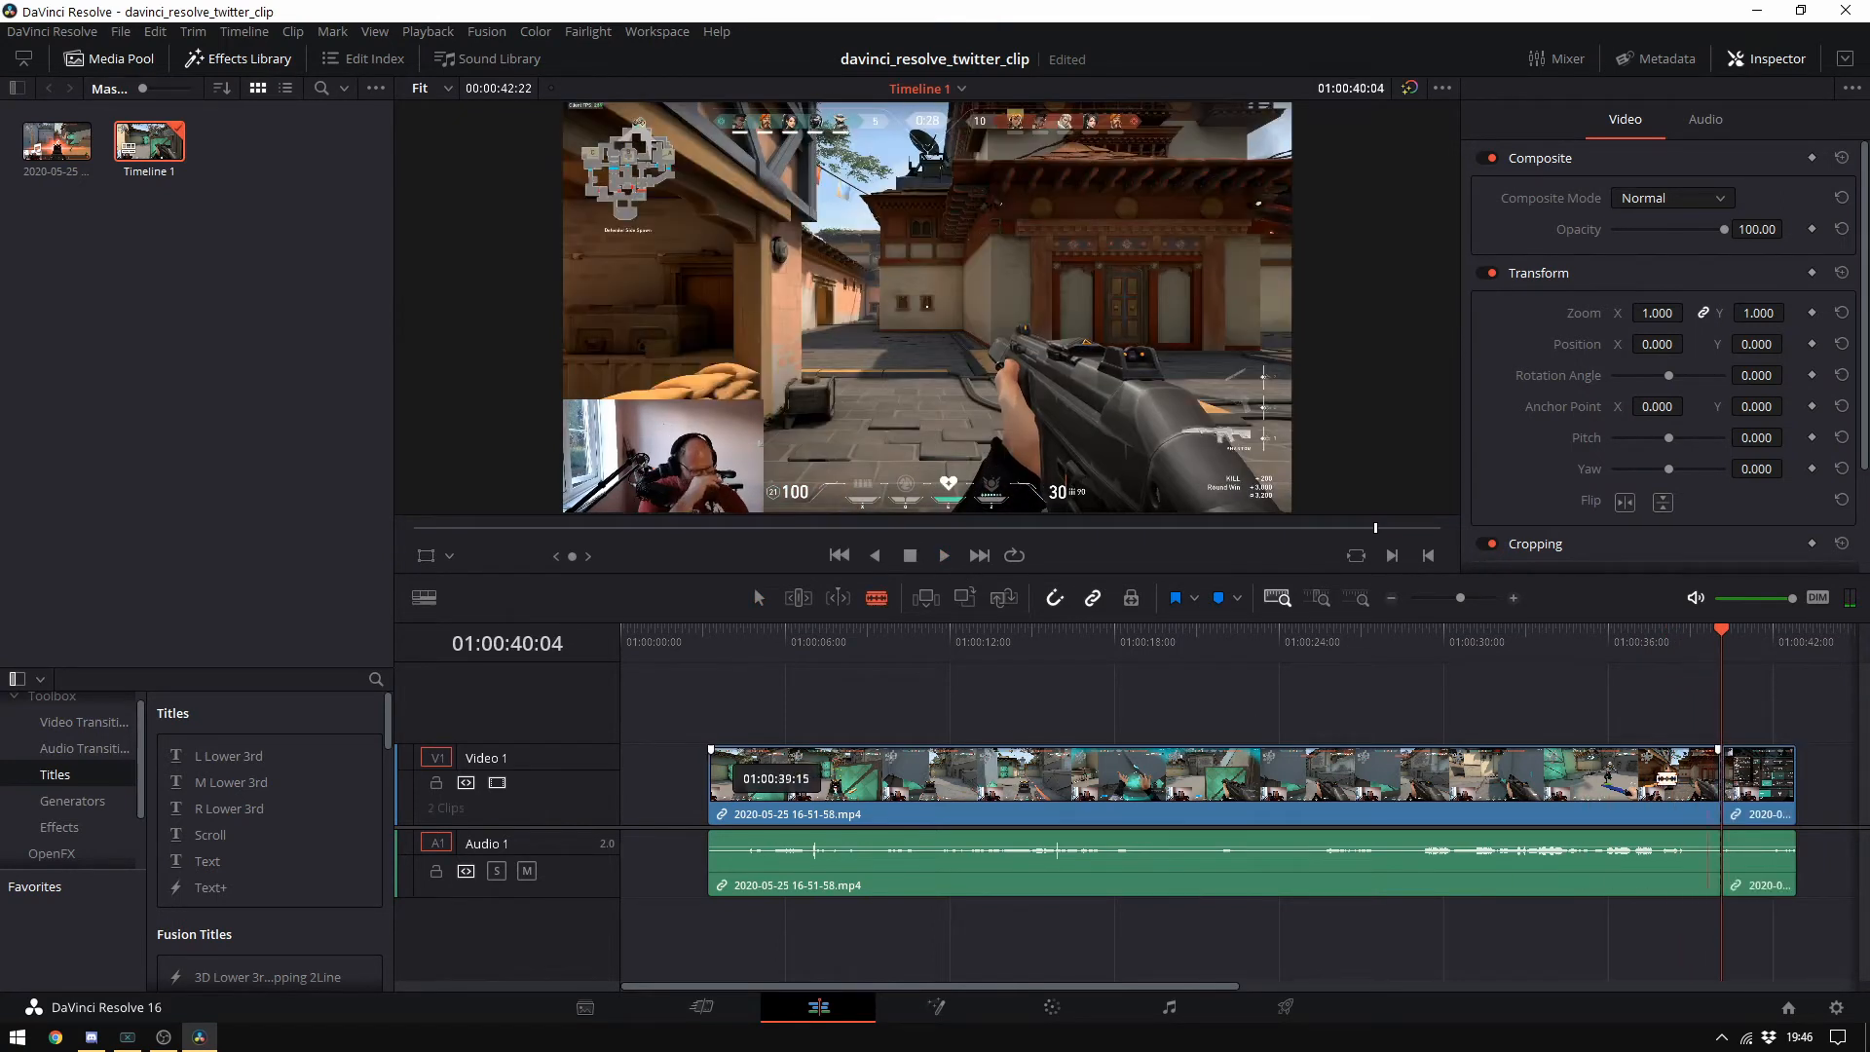
Delete the short tail after the cut and move the remaining clip to the start of the timeline
{"action": "left_click", "coordinate": [768, 597]}
{"action": "left_click", "coordinate": [1778, 795]}
{"action": "key", "text": "Delete"}
{"action": "left_click_drag", "start_coordinate": [1685, 801], "coordinate": [1265, 791]}
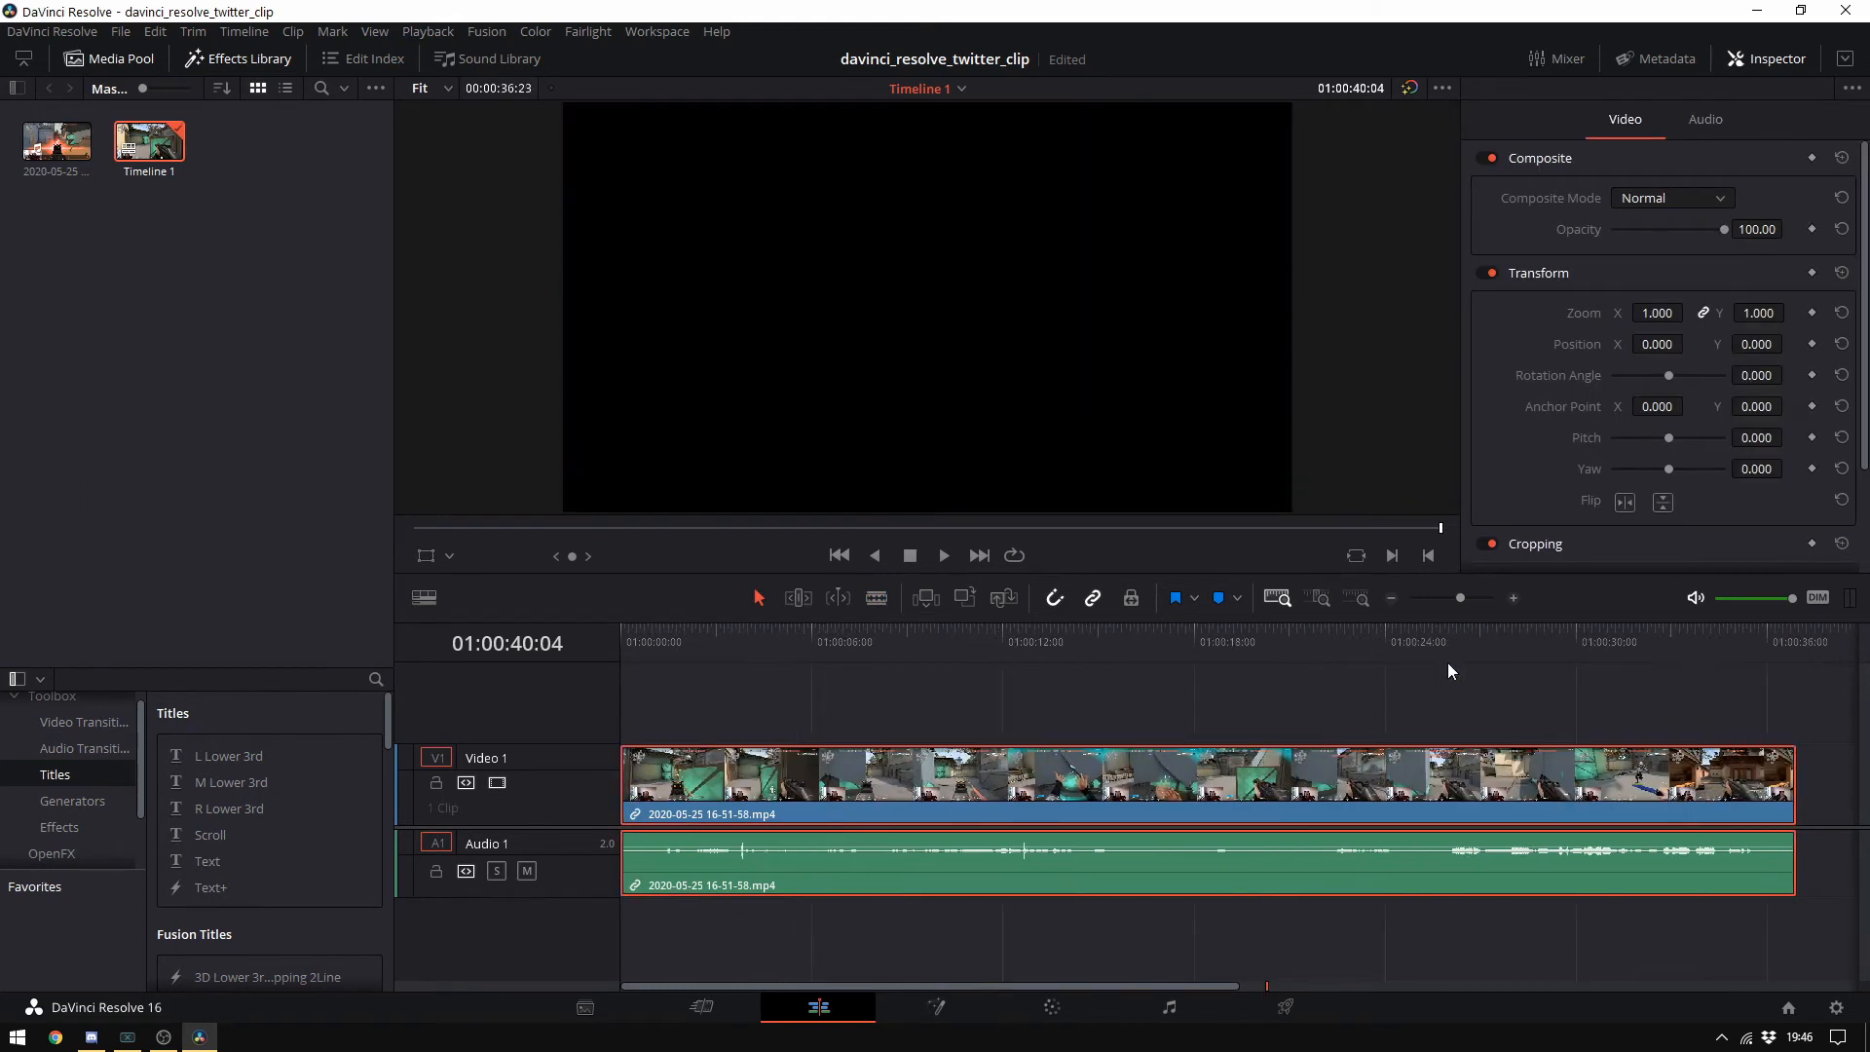
Isolate the celebration moment near the clip's end by splitting at 01:00:29:07 and 01:00:34:18
{"action": "left_click", "coordinate": [1549, 639]}
{"action": "mouse_move", "coordinate": [1549, 639]}
{"action": "left_mouse_down"}
{"action": "mouse_move", "coordinate": [1375, 651]}
{"action": "mouse_move", "coordinate": [1613, 649]}
{"action": "mouse_move", "coordinate": [1571, 651]}
{"action": "left_mouse_up"}
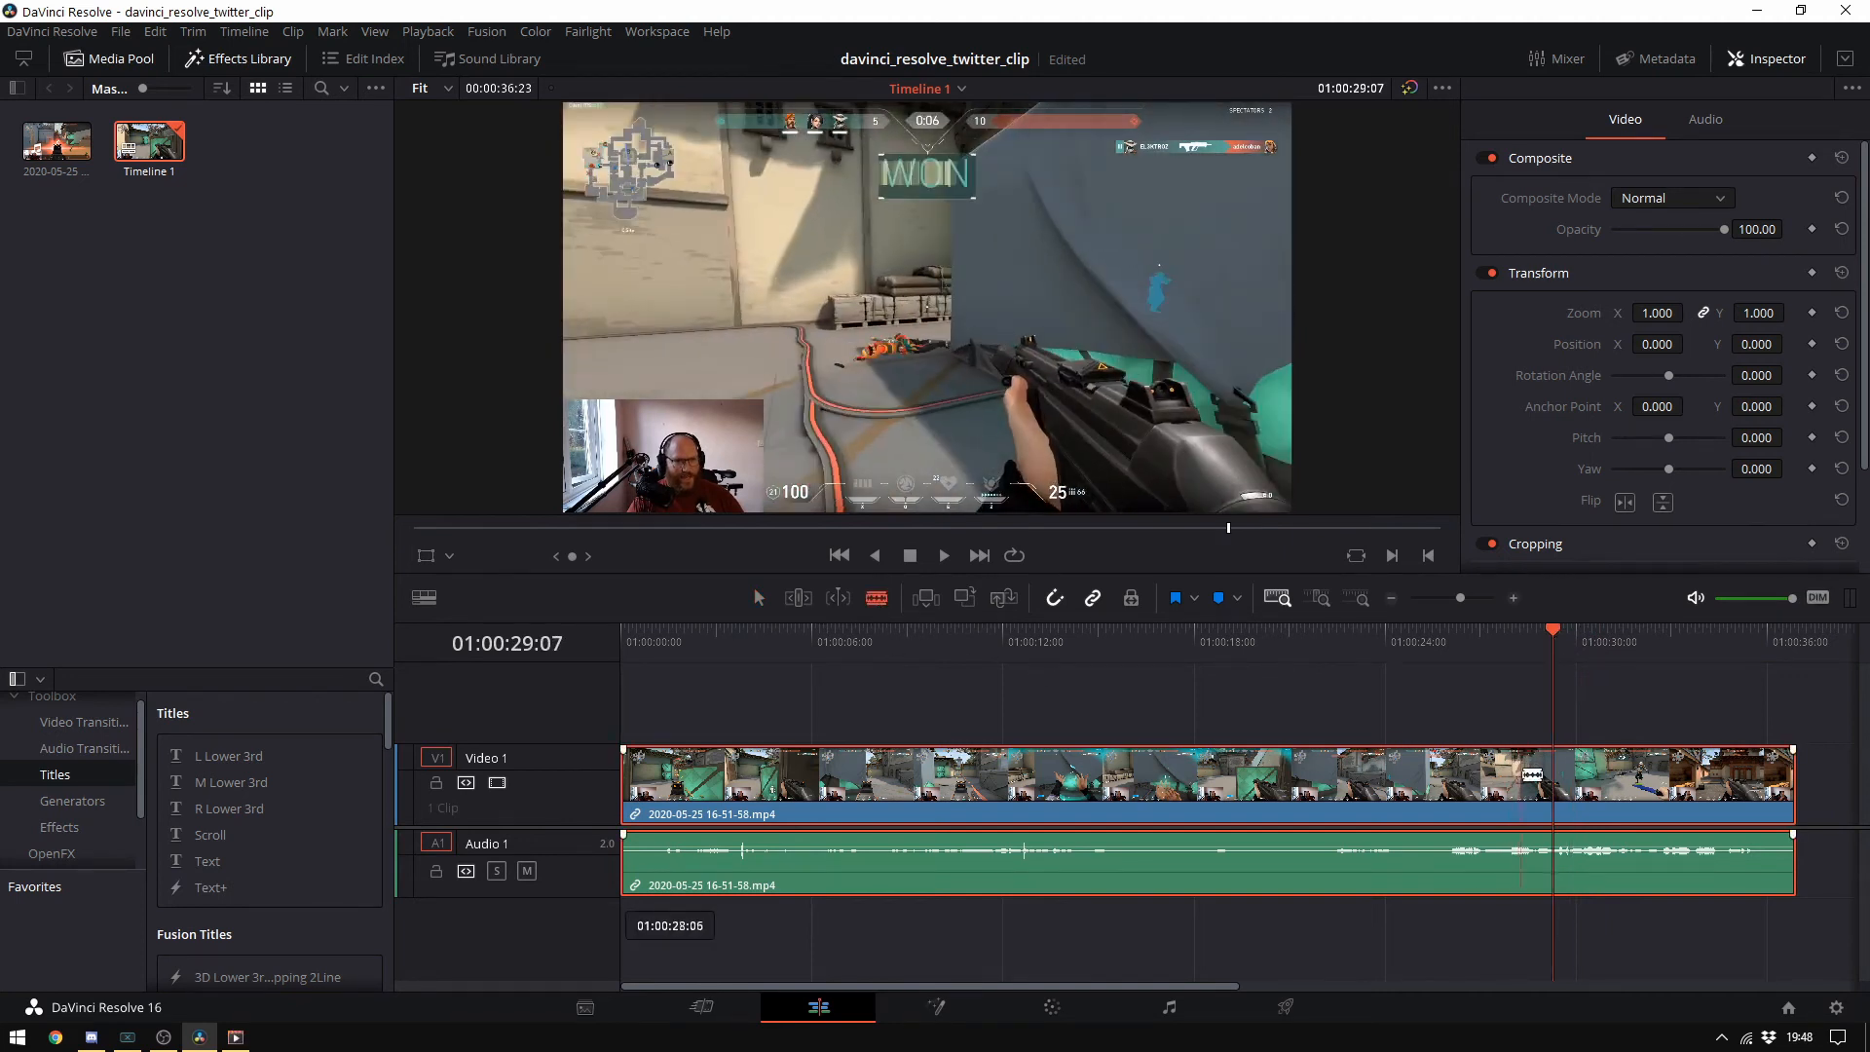
{"action": "key", "text": "ctrl+b"}
{"action": "key", "text": "space"}
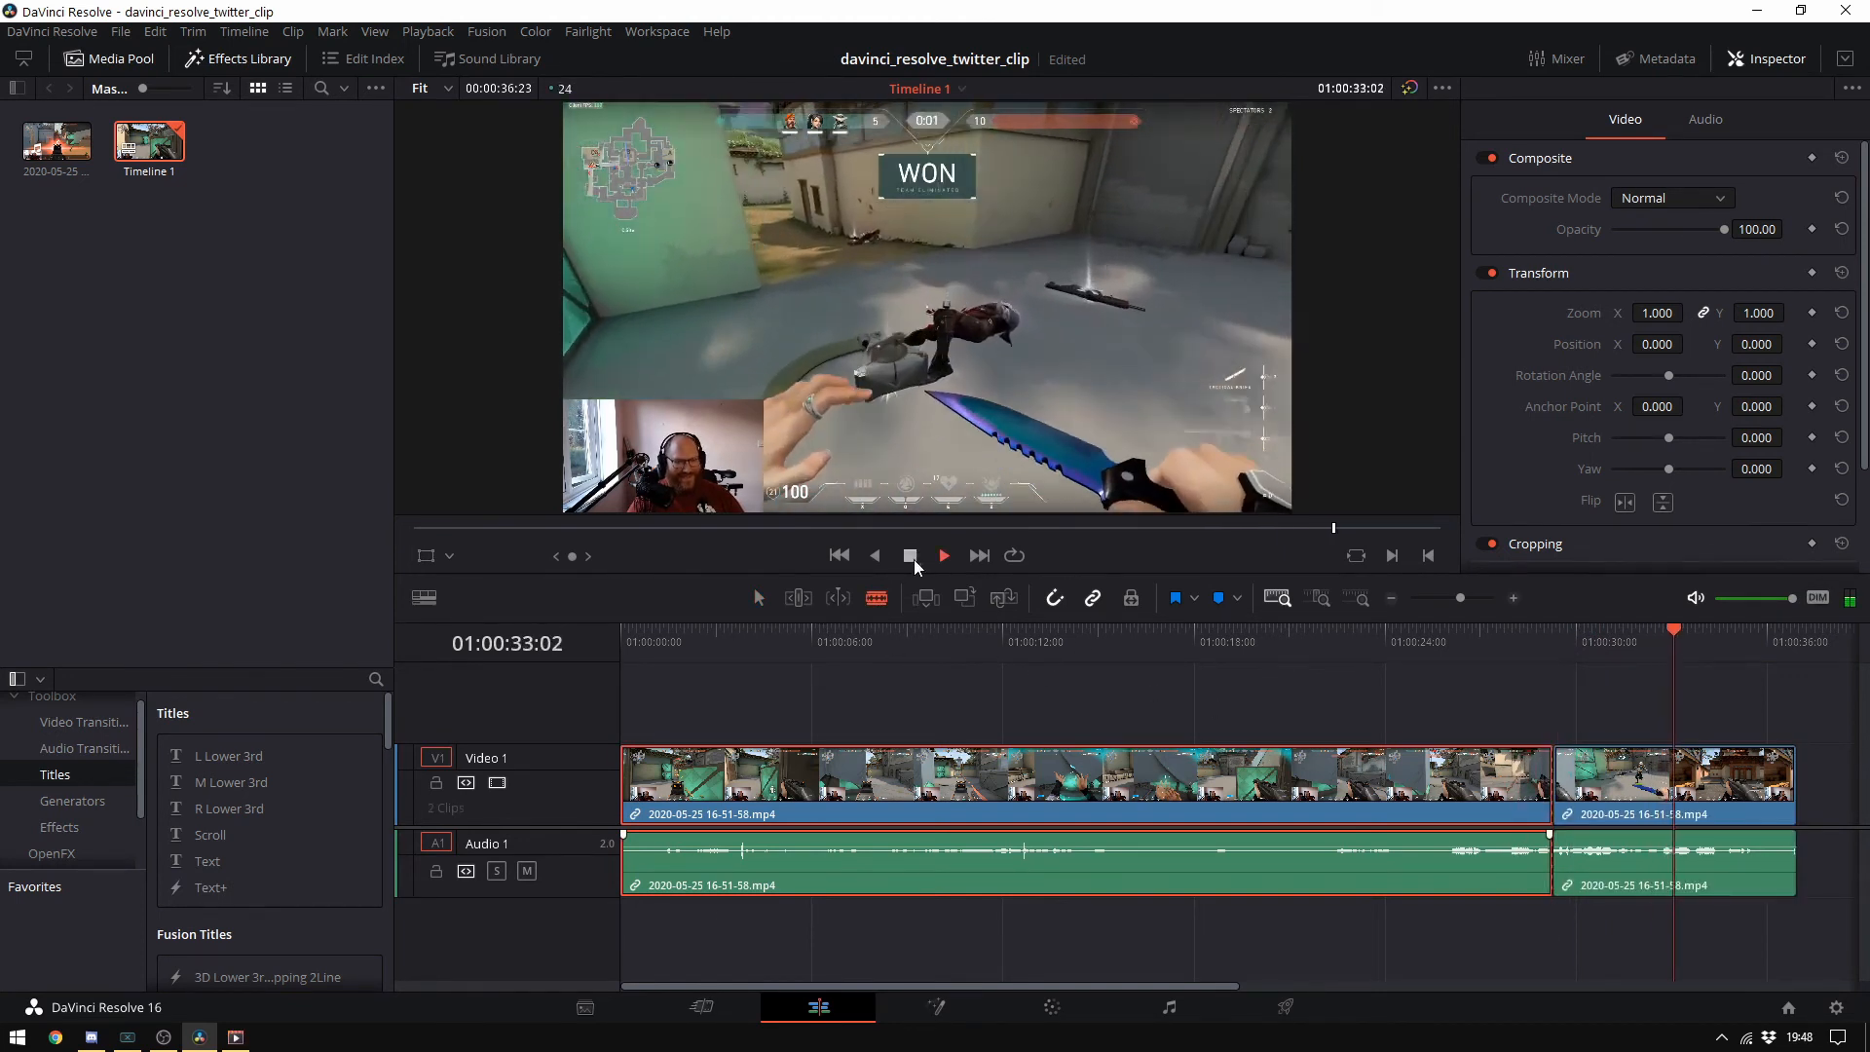
{"action": "key", "text": "space"}
{"action": "key", "text": "ctrl+b"}
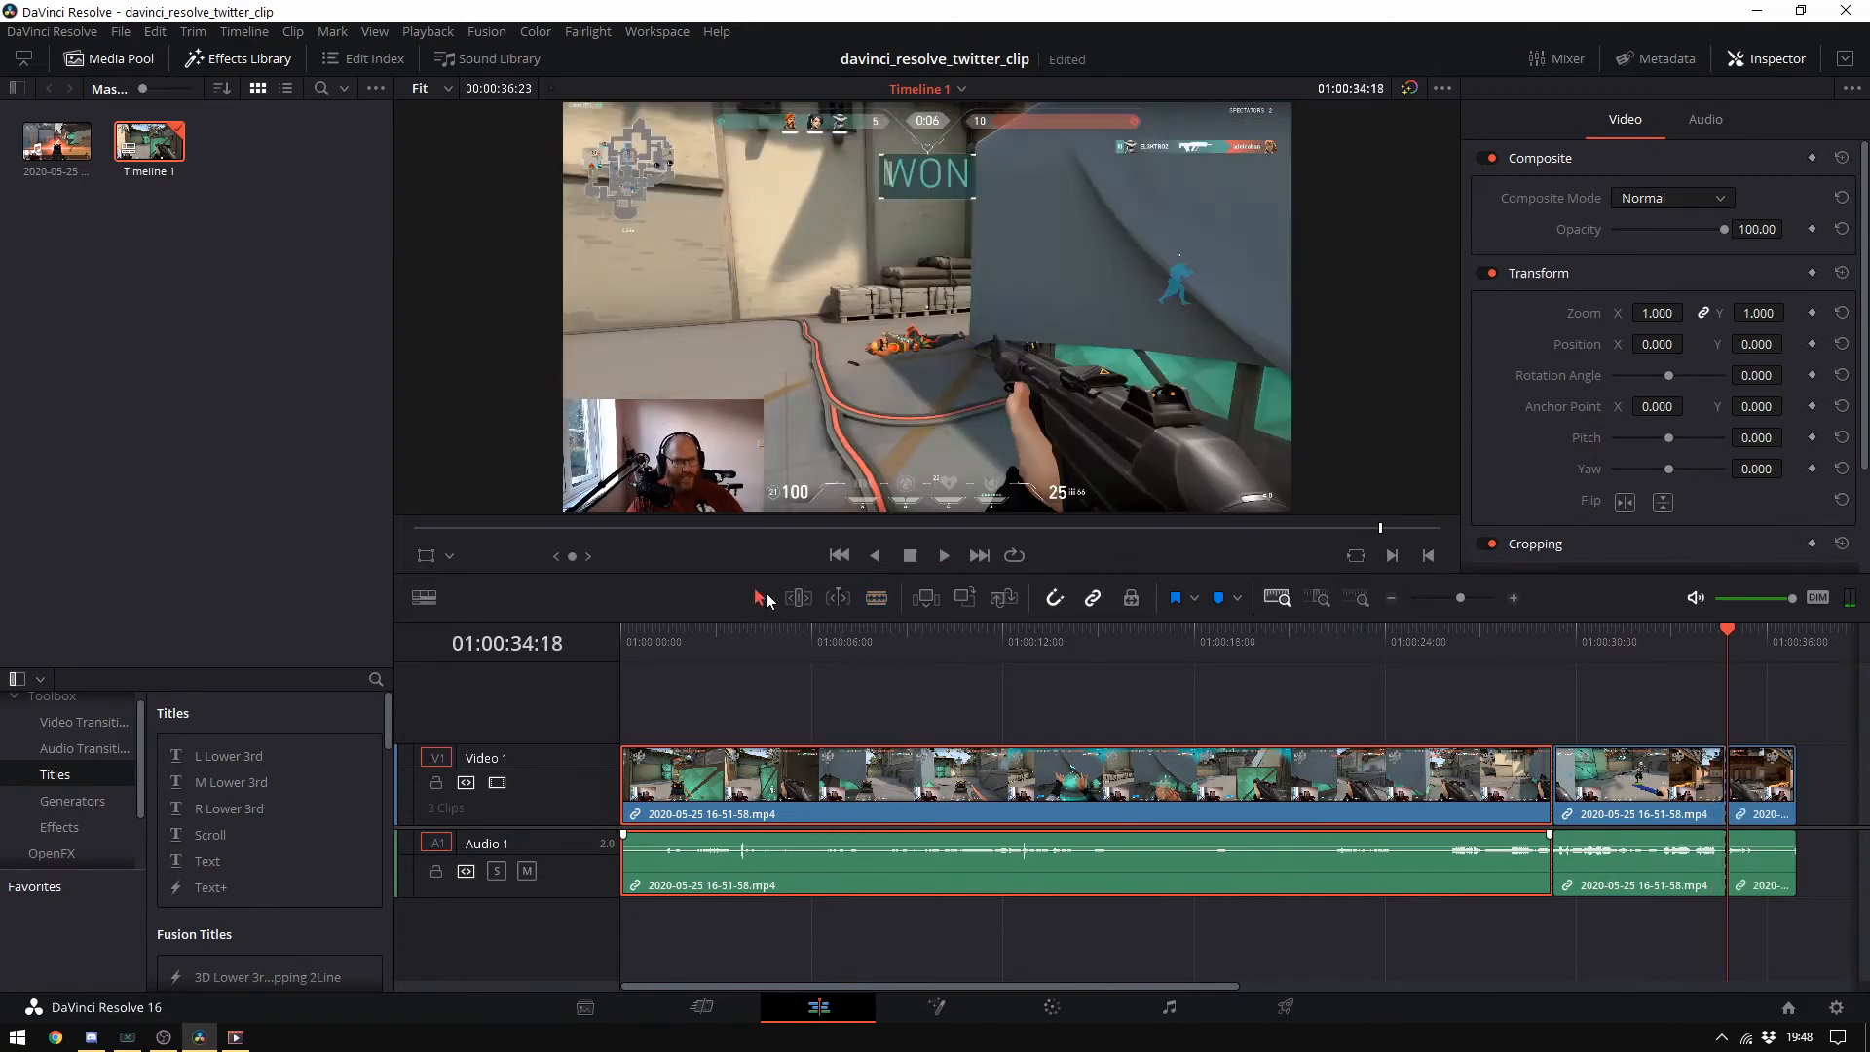
Paste a copy of the middle section at the timeline start, shifting all existing clips later to make room
{"action": "key", "text": "a"}
{"action": "left_click", "coordinate": [1671, 791]}
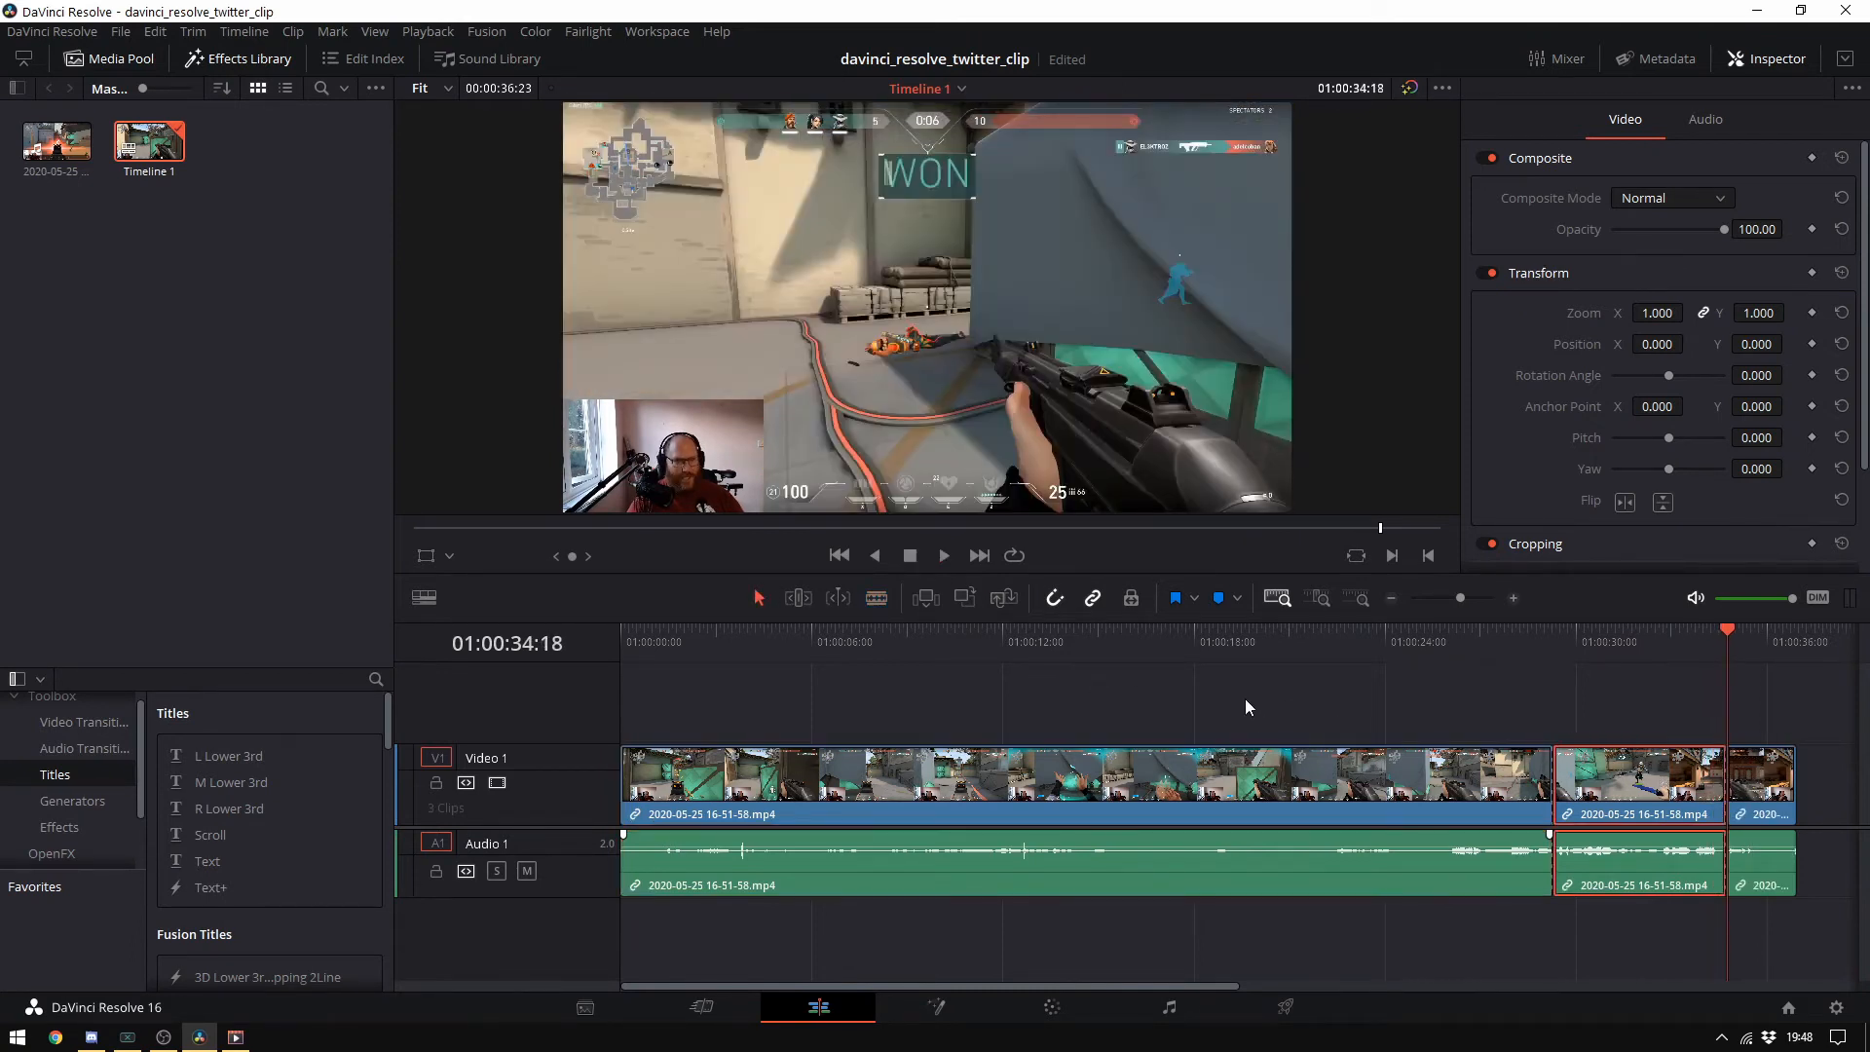
{"action": "left_click_drag", "start_coordinate": [1246, 701], "coordinate": [1840, 925]}
{"action": "left_click_drag", "start_coordinate": [1015, 791], "coordinate": [1305, 815]}
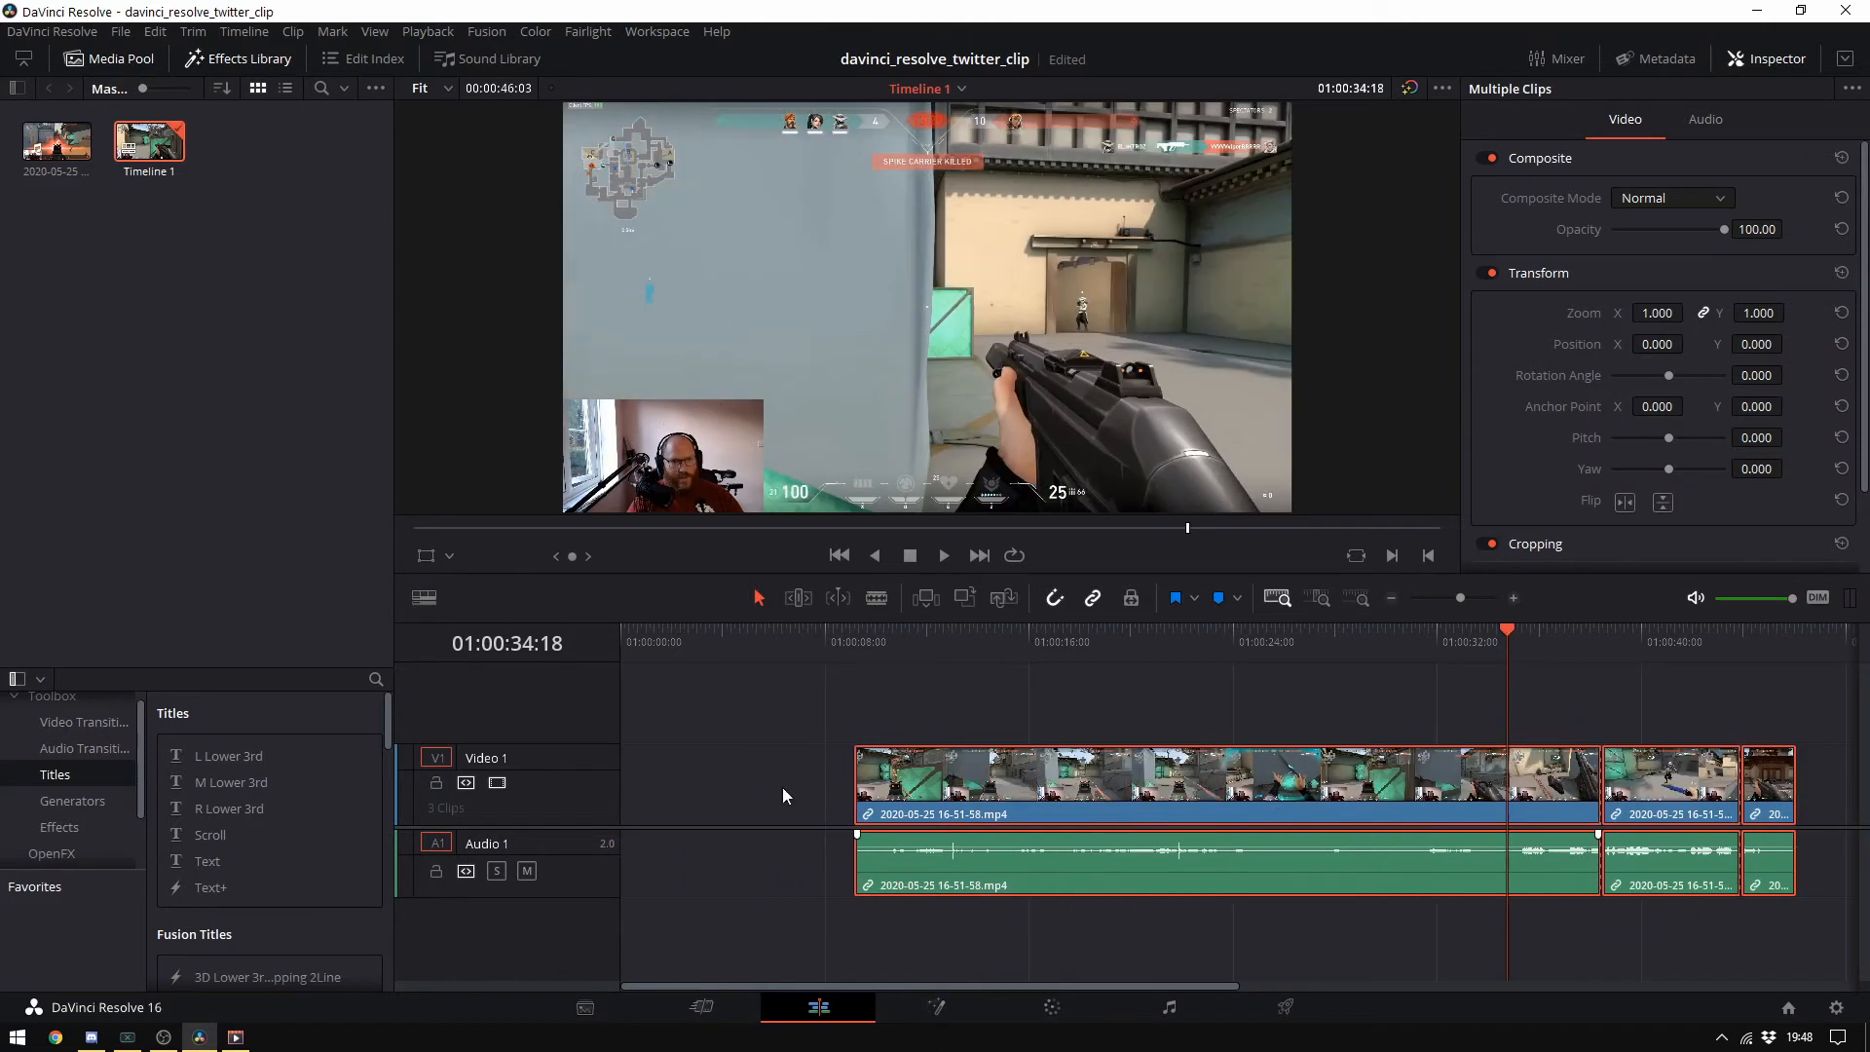
{"action": "left_click", "coordinate": [624, 639]}
{"action": "key", "text": "ctrl+v"}
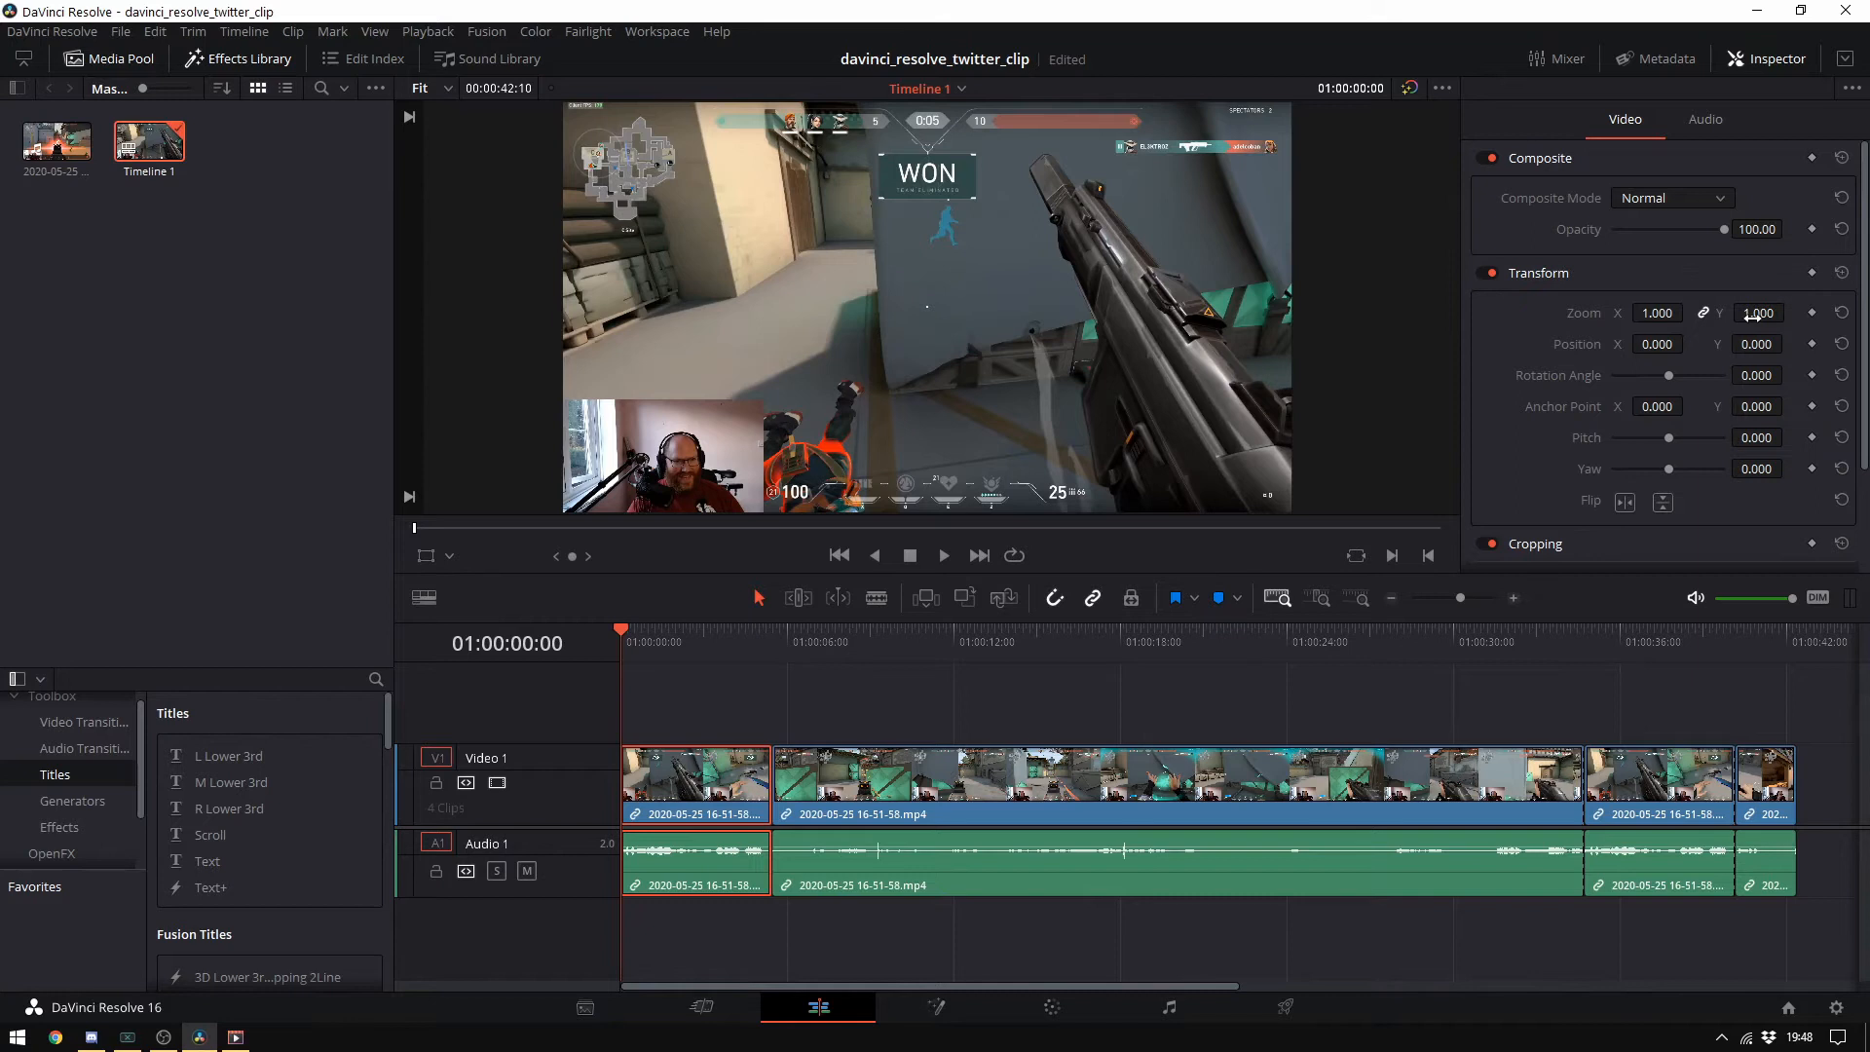
Enlarge the opening clip to frame the webcam, with zoom 3.670 and position X 2551, Y 1432
{"action": "left_click_drag", "start_coordinate": [1754, 317], "coordinate": [1866, 316]}
{"action": "left_click_drag", "start_coordinate": [1681, 342], "coordinate": [1788, 342]}
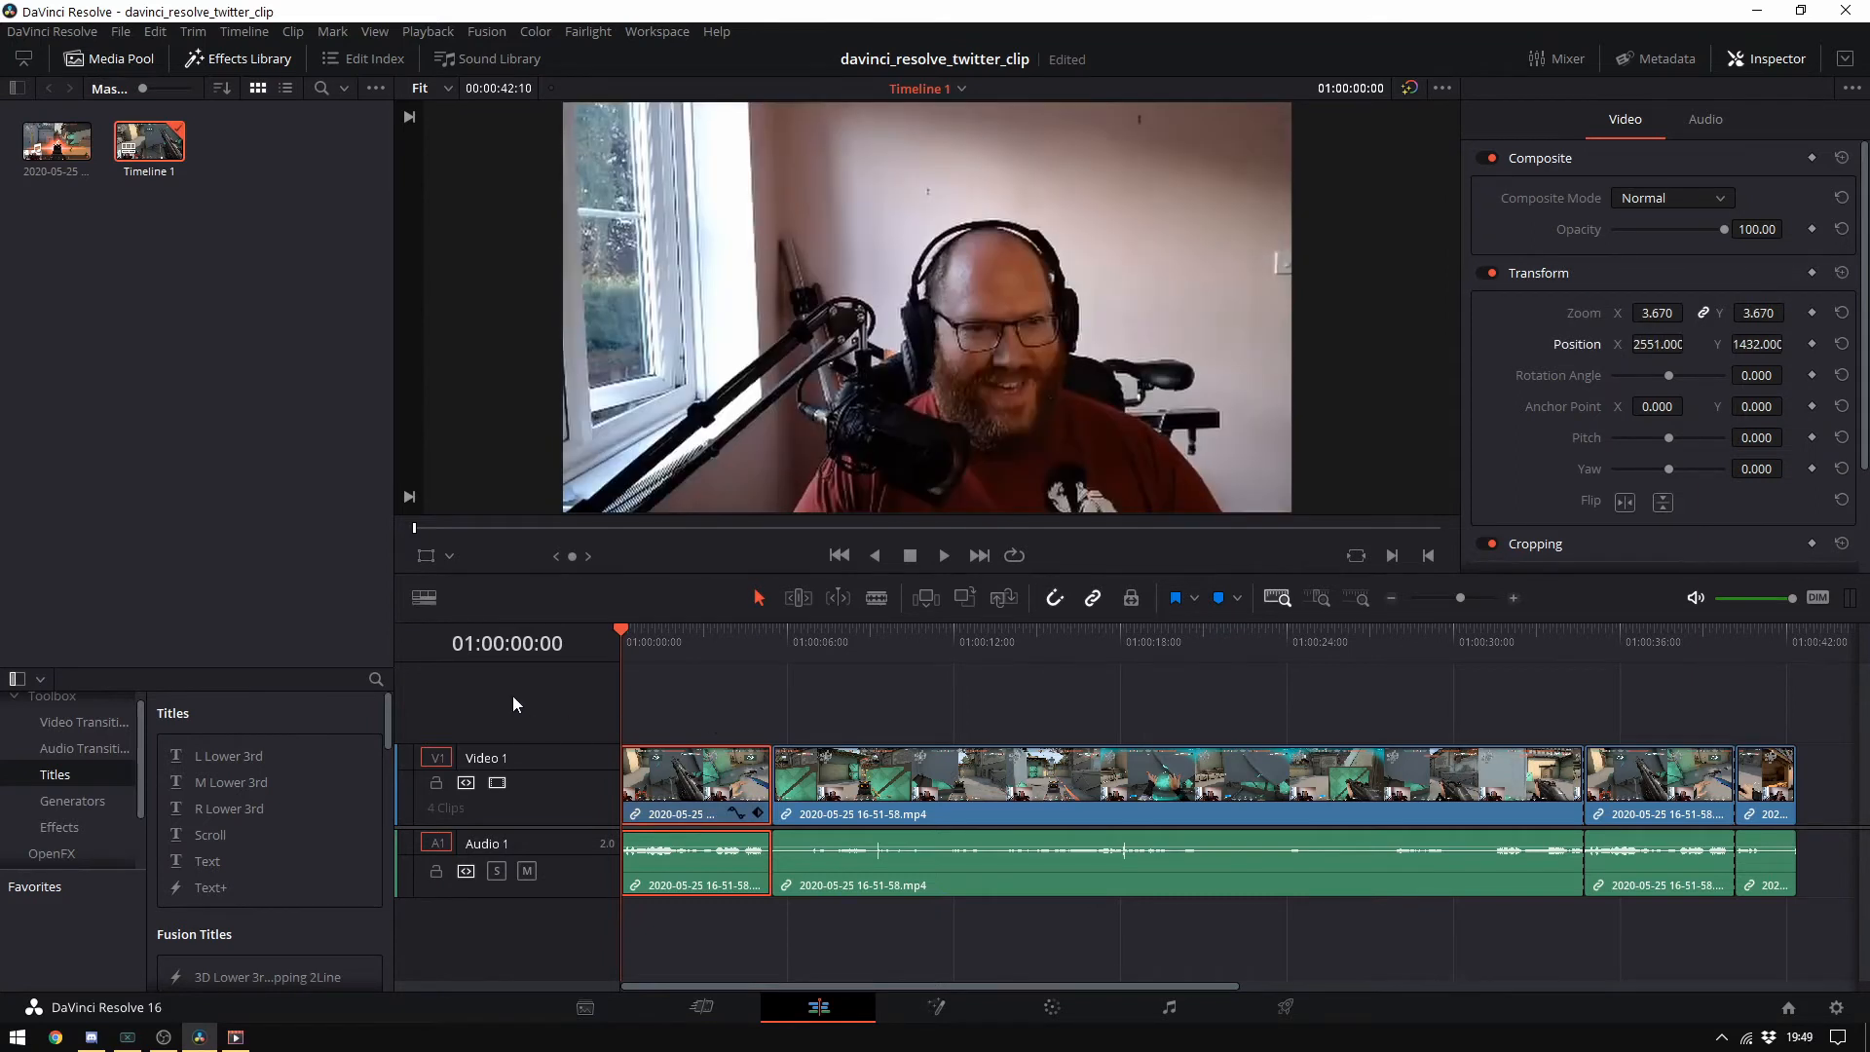
Add a second video track with a Text title reading "THE LAST DANCE" on three lines over the opening clip, in Arial Bold
{"action": "right_click", "coordinate": [513, 694]}
{"action": "left_click", "coordinate": [530, 704]}
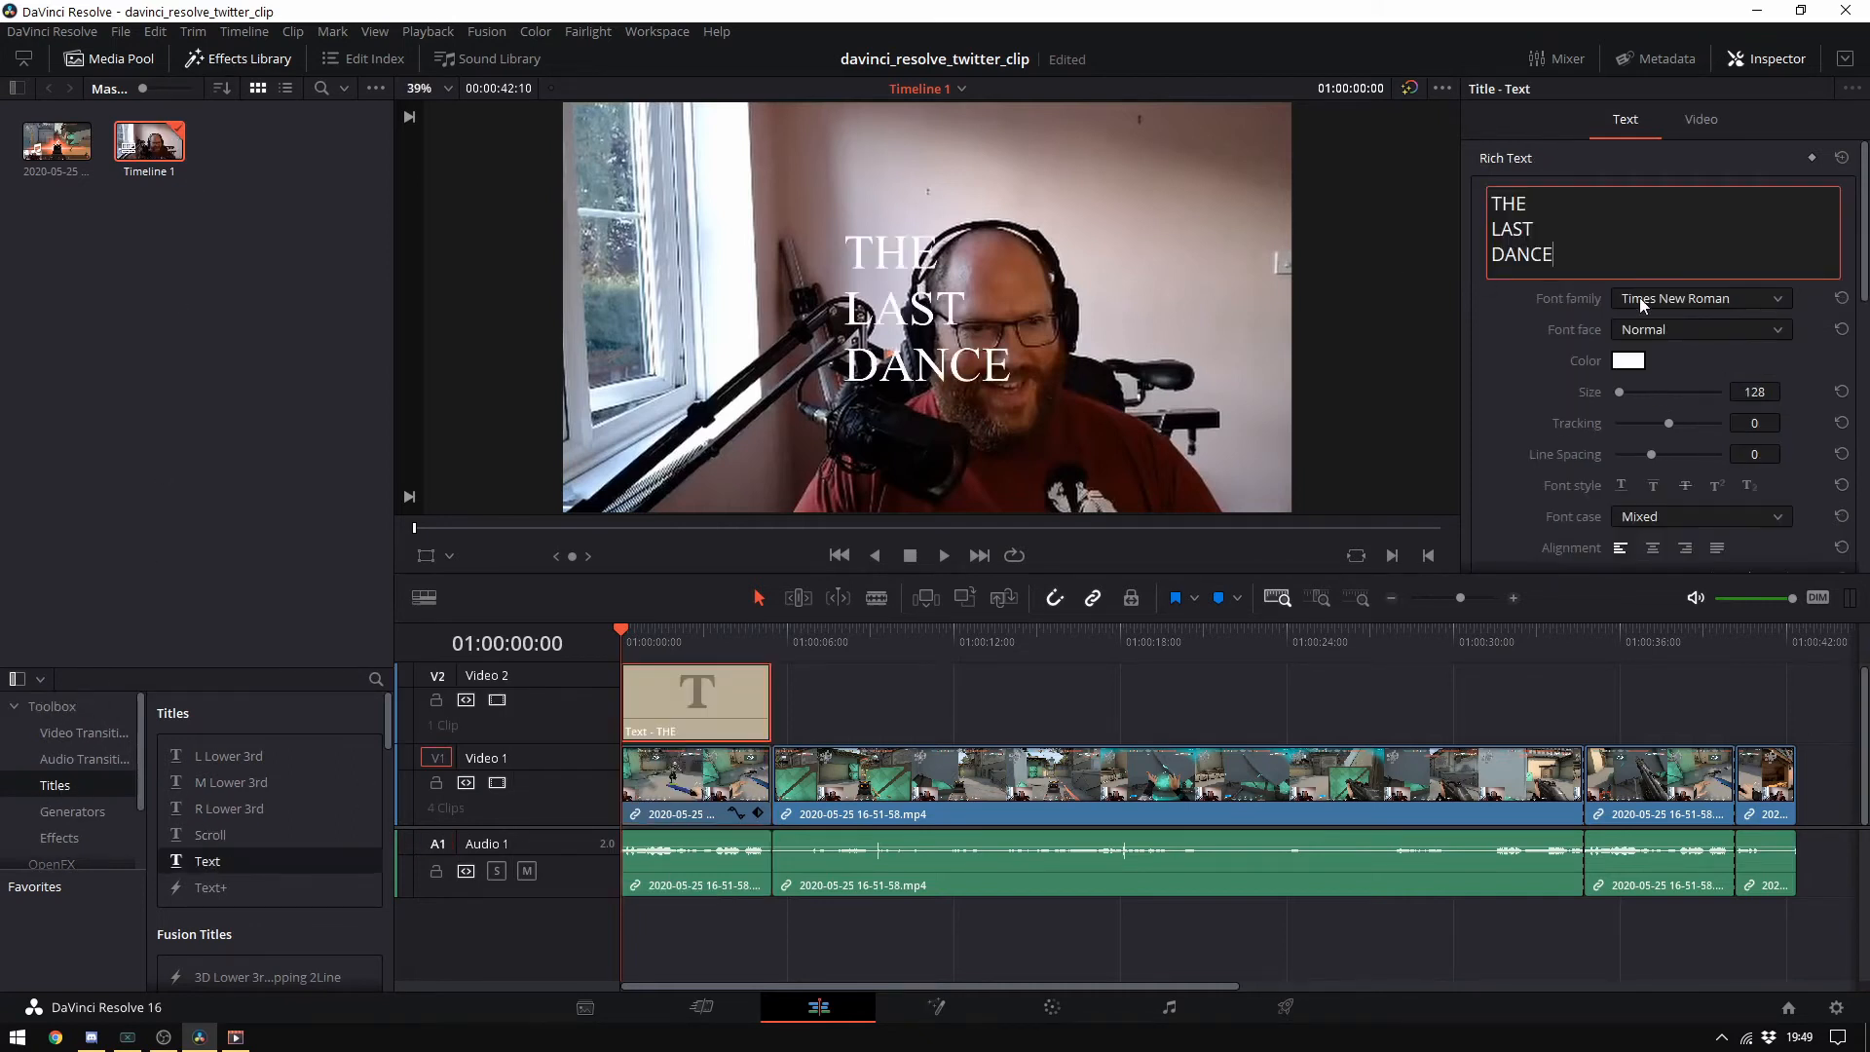
{"action": "left_click", "coordinate": [1642, 300]}
{"action": "scroll", "coordinate": [1695, 437], "scroll_direction": "up", "scroll_amount": 10}
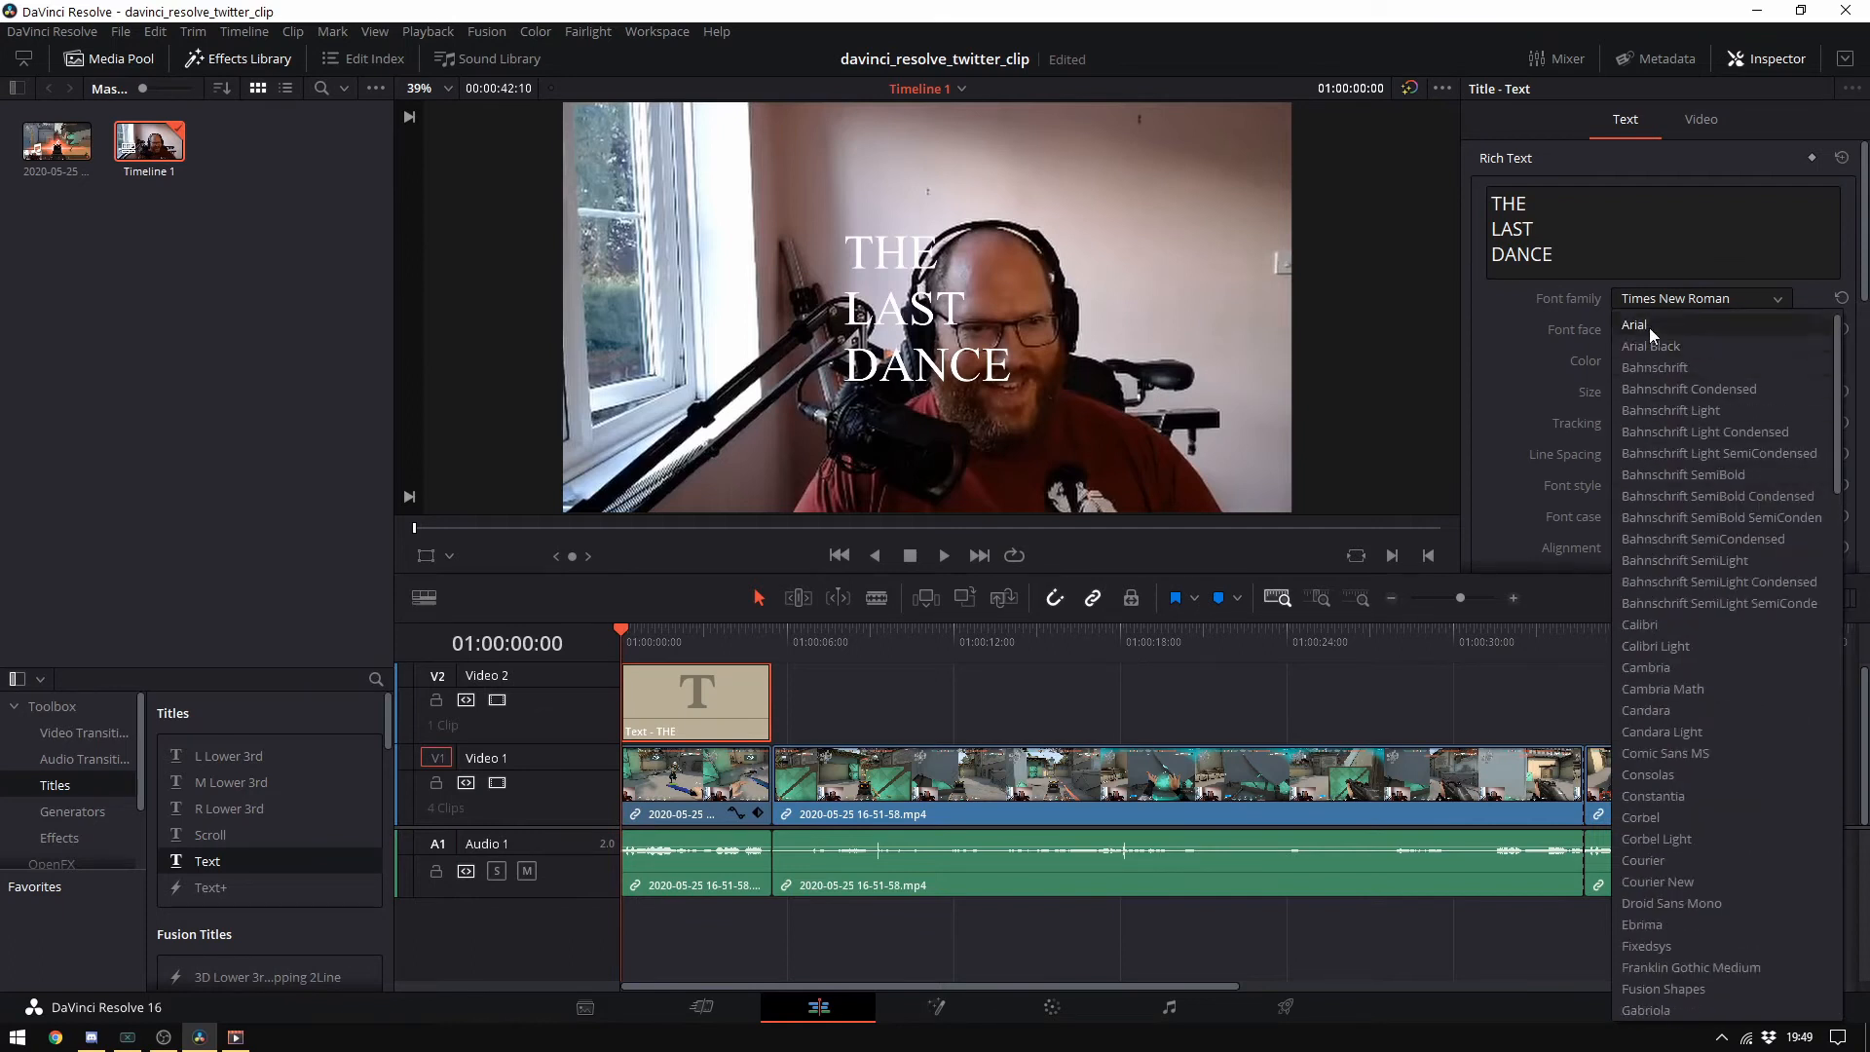
{"action": "left_click", "coordinate": [1654, 328]}
{"action": "left_click", "coordinate": [1677, 328]}
{"action": "left_click", "coordinate": [1654, 377]}
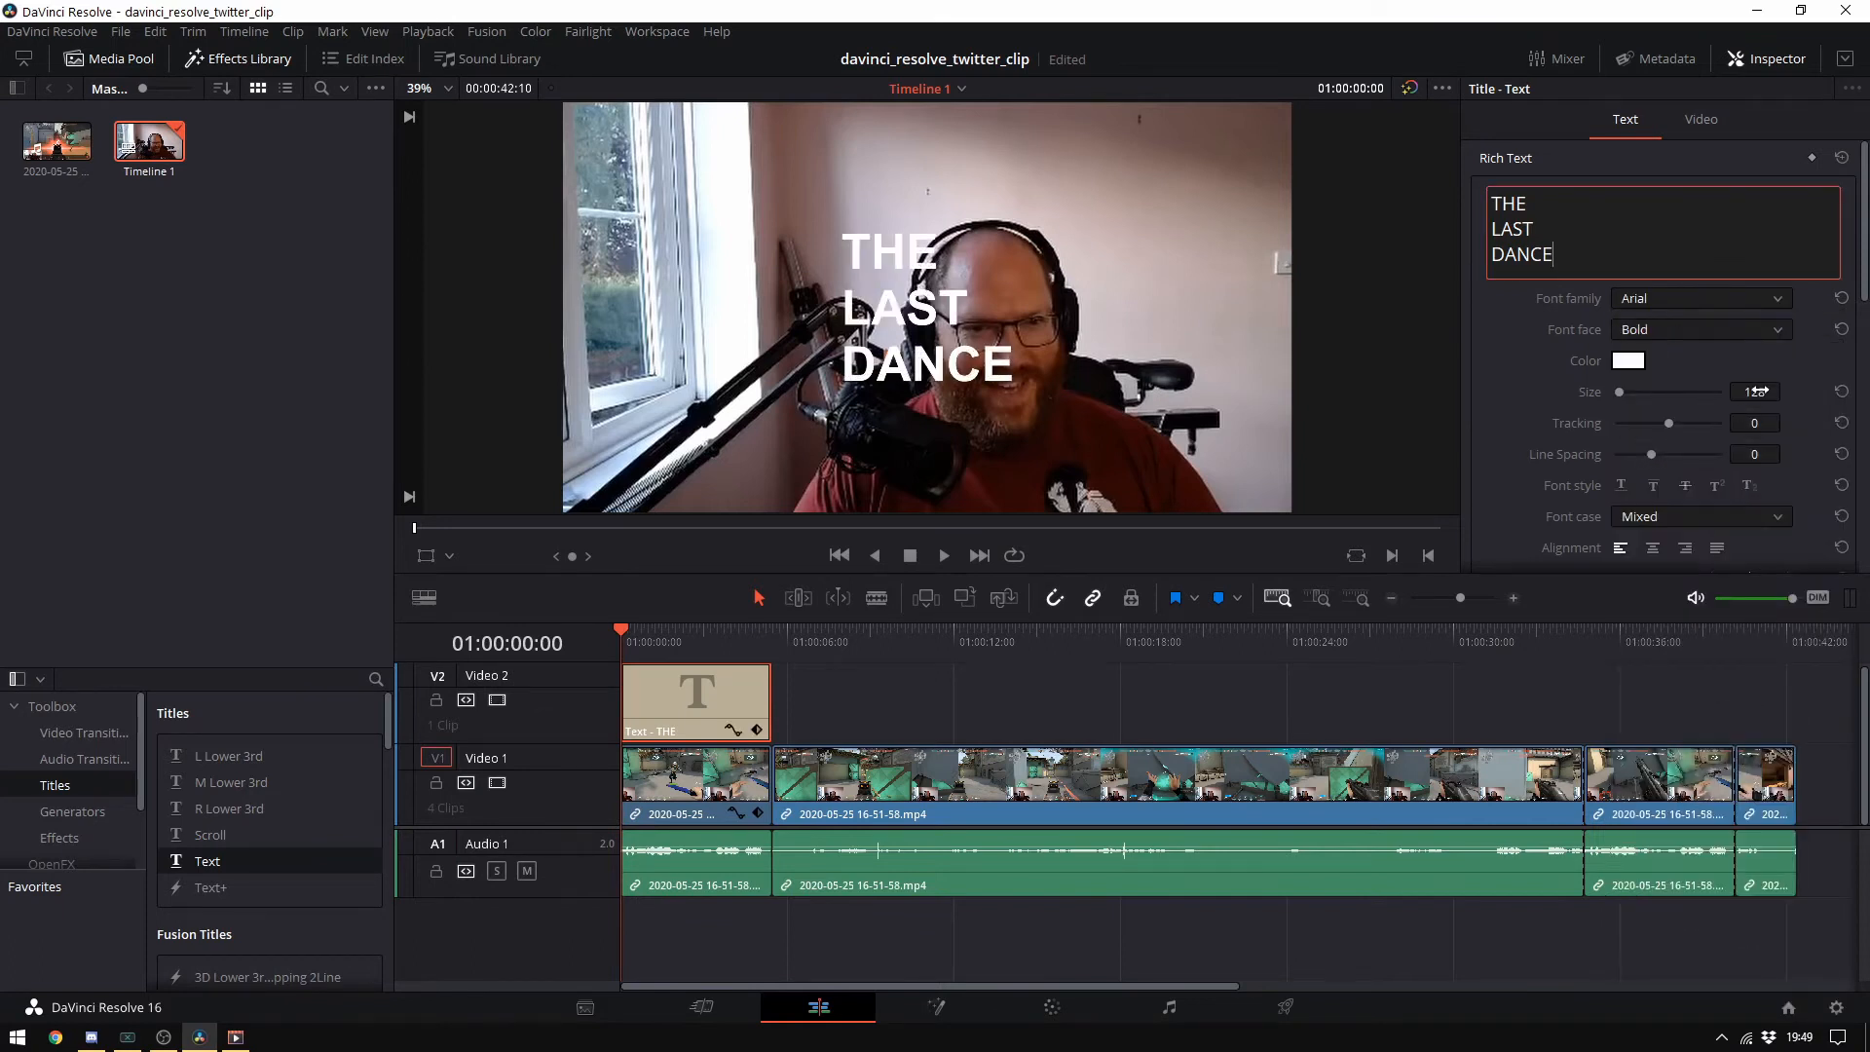
Set the title's size to 279 and its position to X 528, Y 463
{"action": "left_click_drag", "start_coordinate": [1757, 391], "coordinate": [1754, 390]}
{"action": "scroll", "coordinate": [1700, 449], "scroll_direction": "down", "scroll_amount": 3}
{"action": "left_click_drag", "start_coordinate": [1667, 437], "coordinate": [1756, 435]}
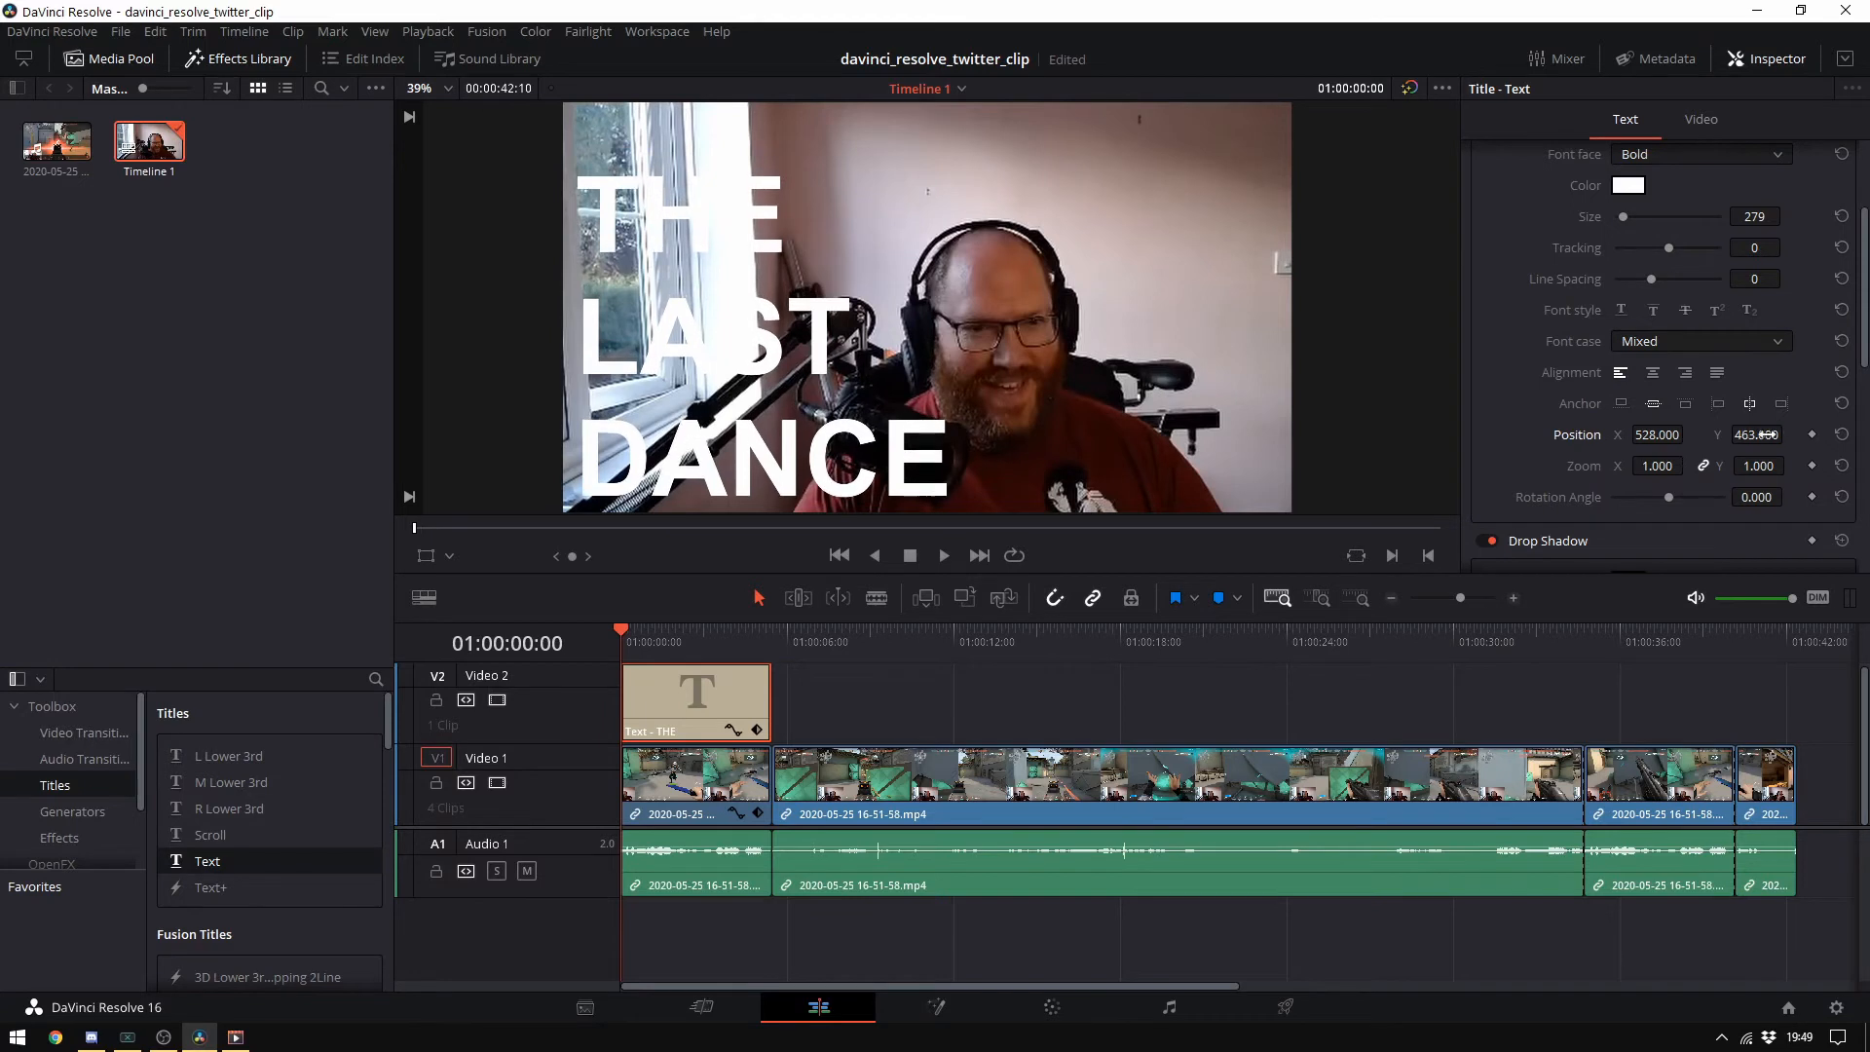
Unlink the opening clip's video from its audio and delete the audio part from Audio 1
{"action": "scroll", "coordinate": [1749, 490], "scroll_direction": "down", "scroll_amount": 3}
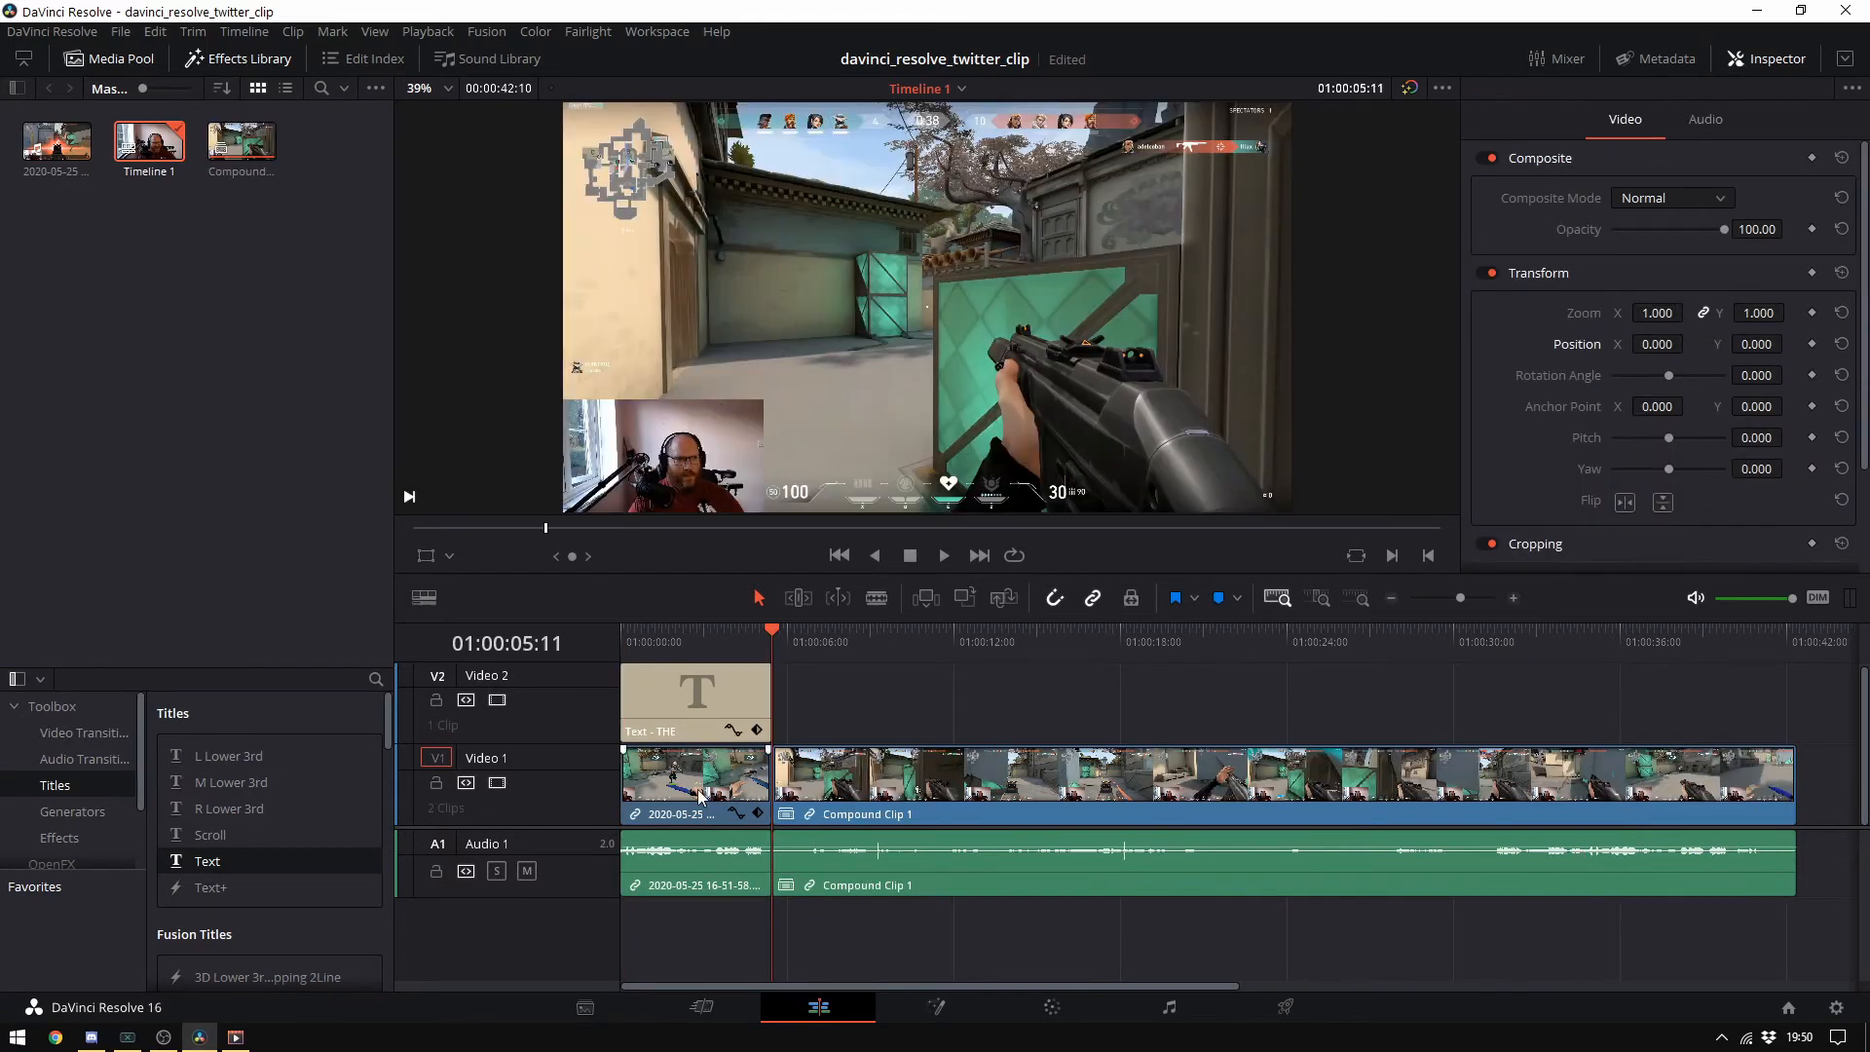
{"action": "right_click", "coordinate": [701, 793]}
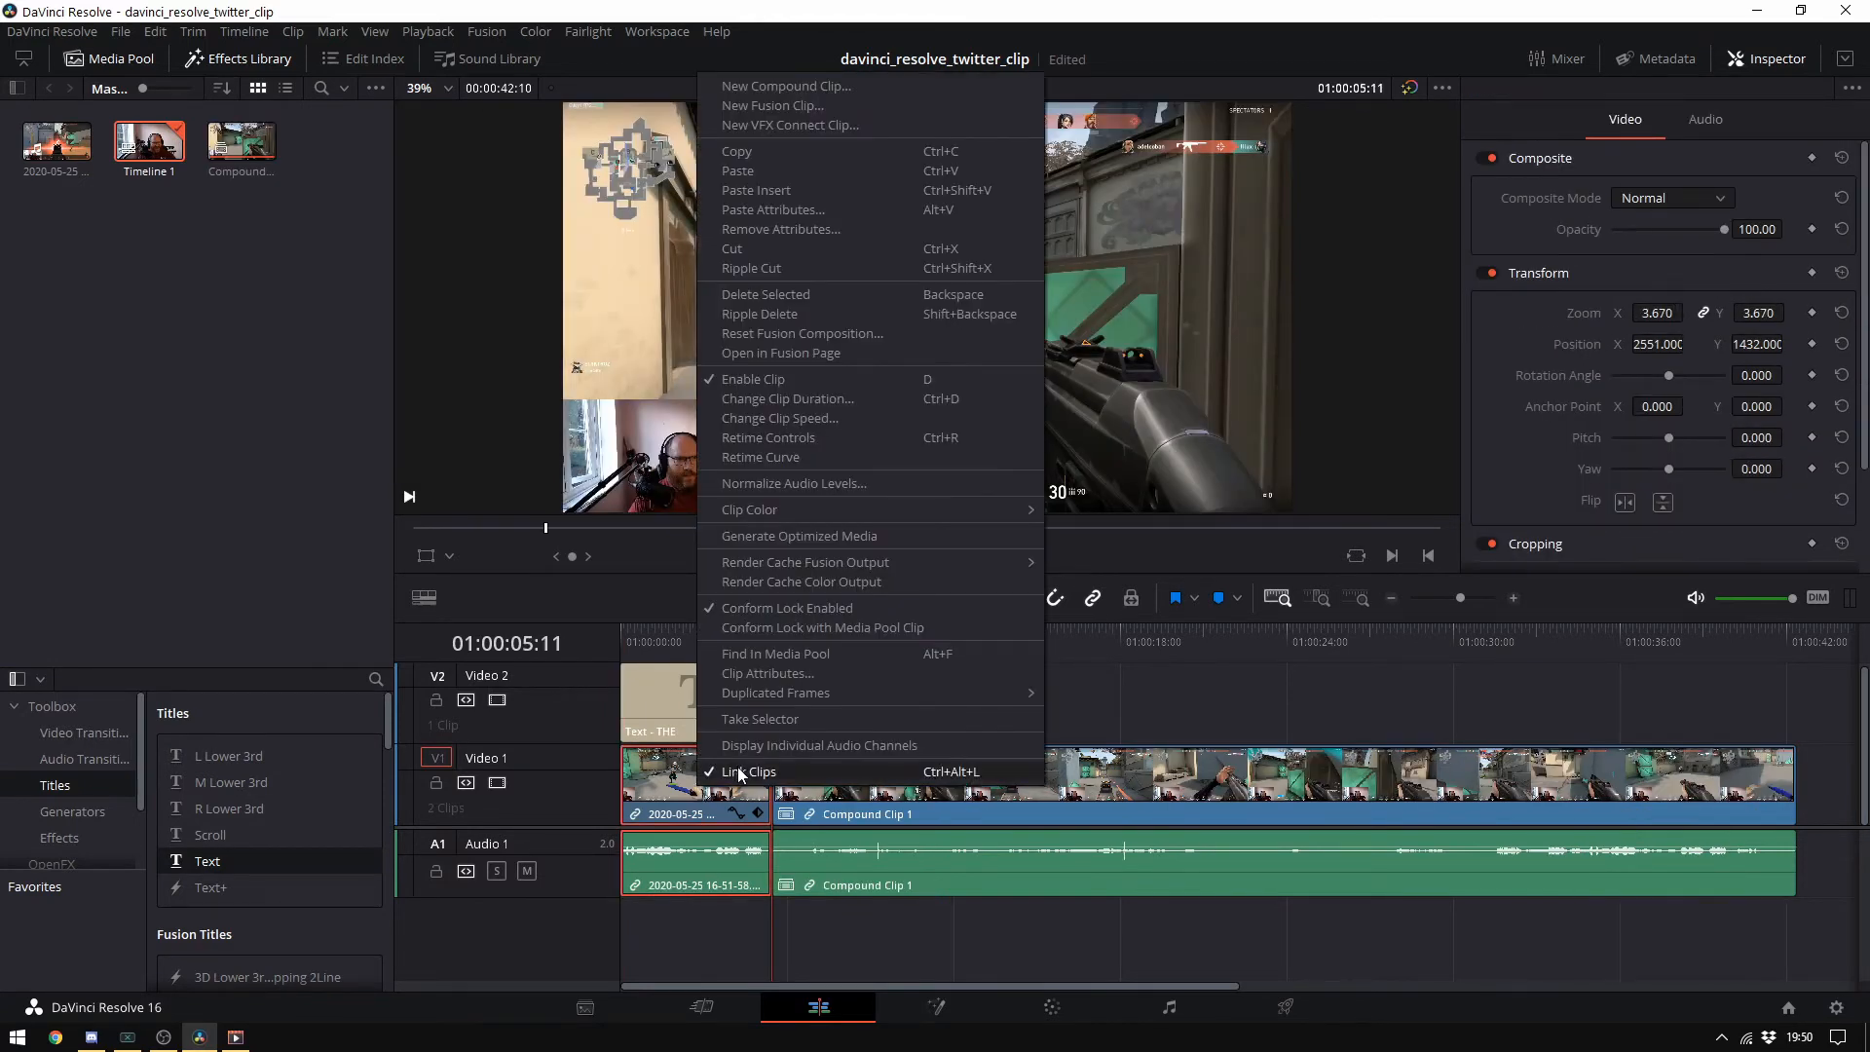
{"action": "left_click", "coordinate": [739, 767]}
{"action": "left_click", "coordinate": [709, 863]}
{"action": "key", "text": "Delete"}
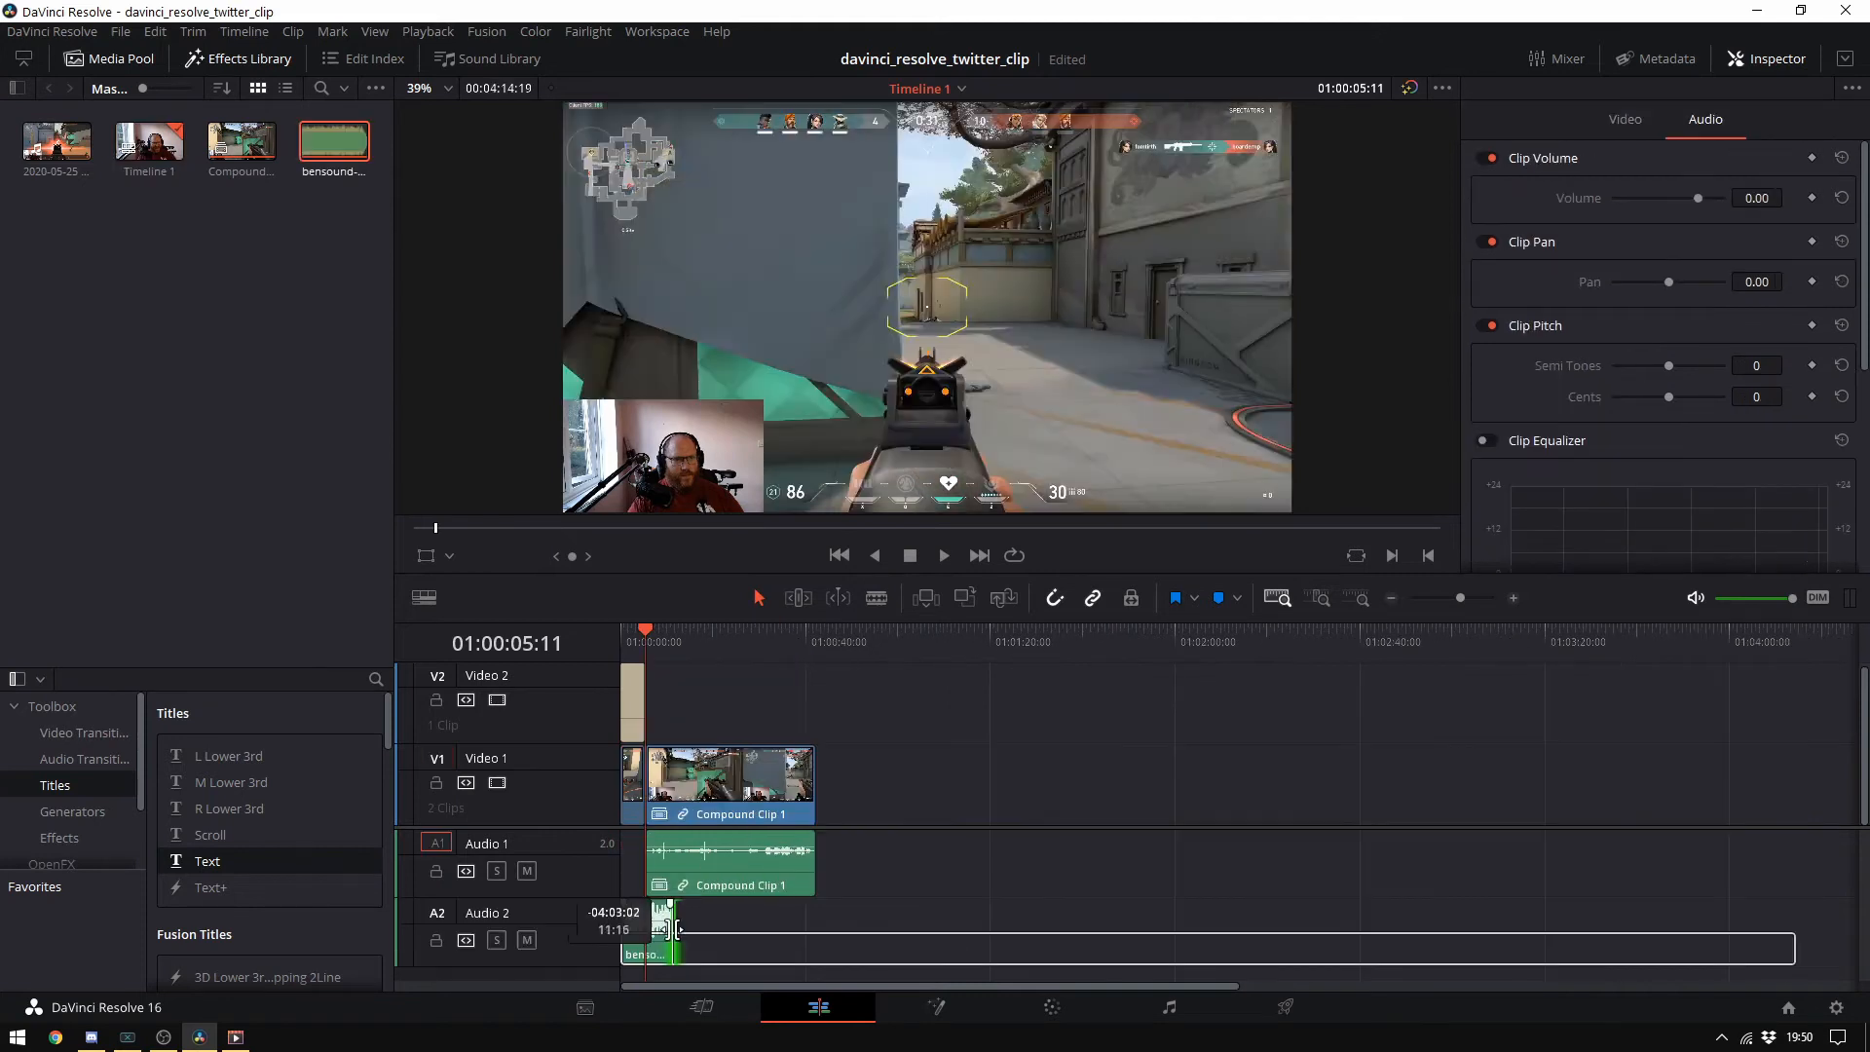
Trim the bensound music clip on Audio 2 so it ends shortly after the opening clip
{"action": "mouse_move", "coordinate": [674, 930]}
{"action": "left_mouse_down"}
{"action": "mouse_move", "coordinate": [628, 930]}
{"action": "mouse_move", "coordinate": [731, 931]}
{"action": "mouse_move", "coordinate": [664, 935]}
{"action": "left_mouse_up"}
{"action": "left_click_drag", "start_coordinate": [861, 934], "coordinate": [816, 936]}
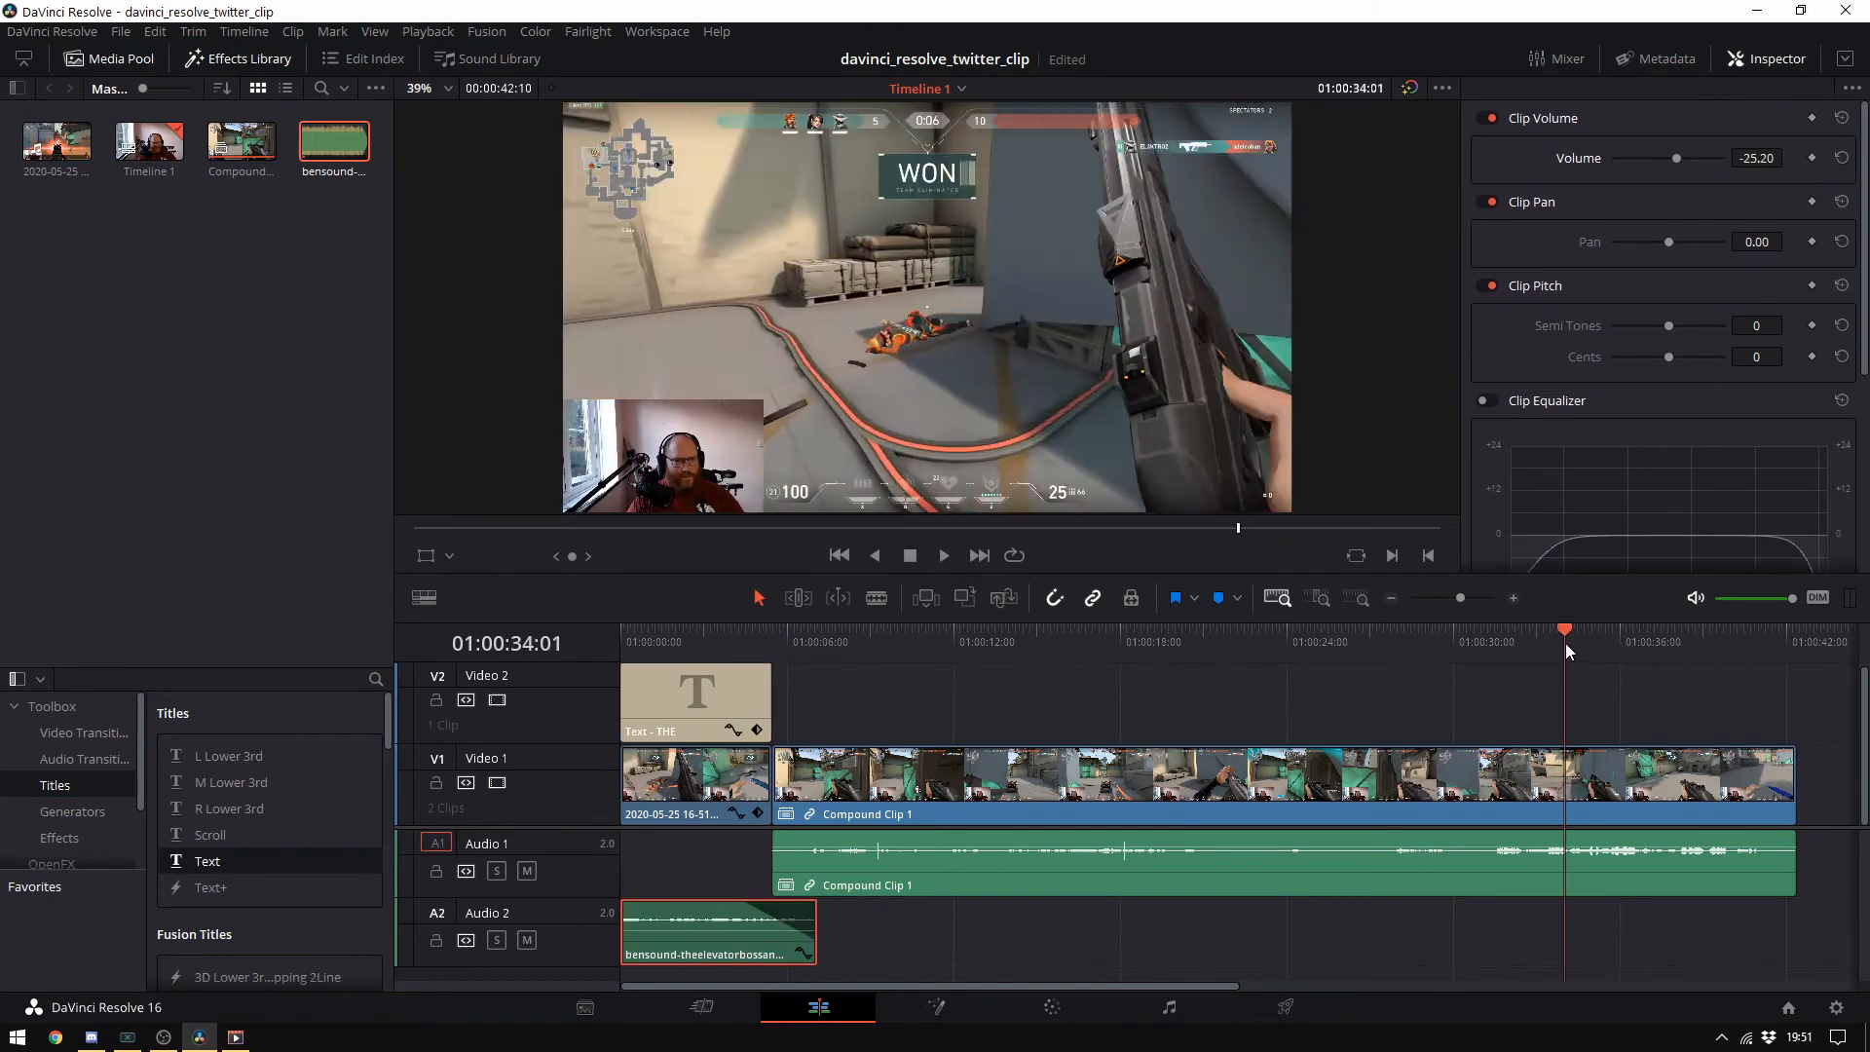
Add zoom and position keyframes to the compound clip at 01:00:33:21, keeping the normal full-frame view
{"action": "left_click_drag", "start_coordinate": [1564, 643], "coordinate": [1561, 647]}
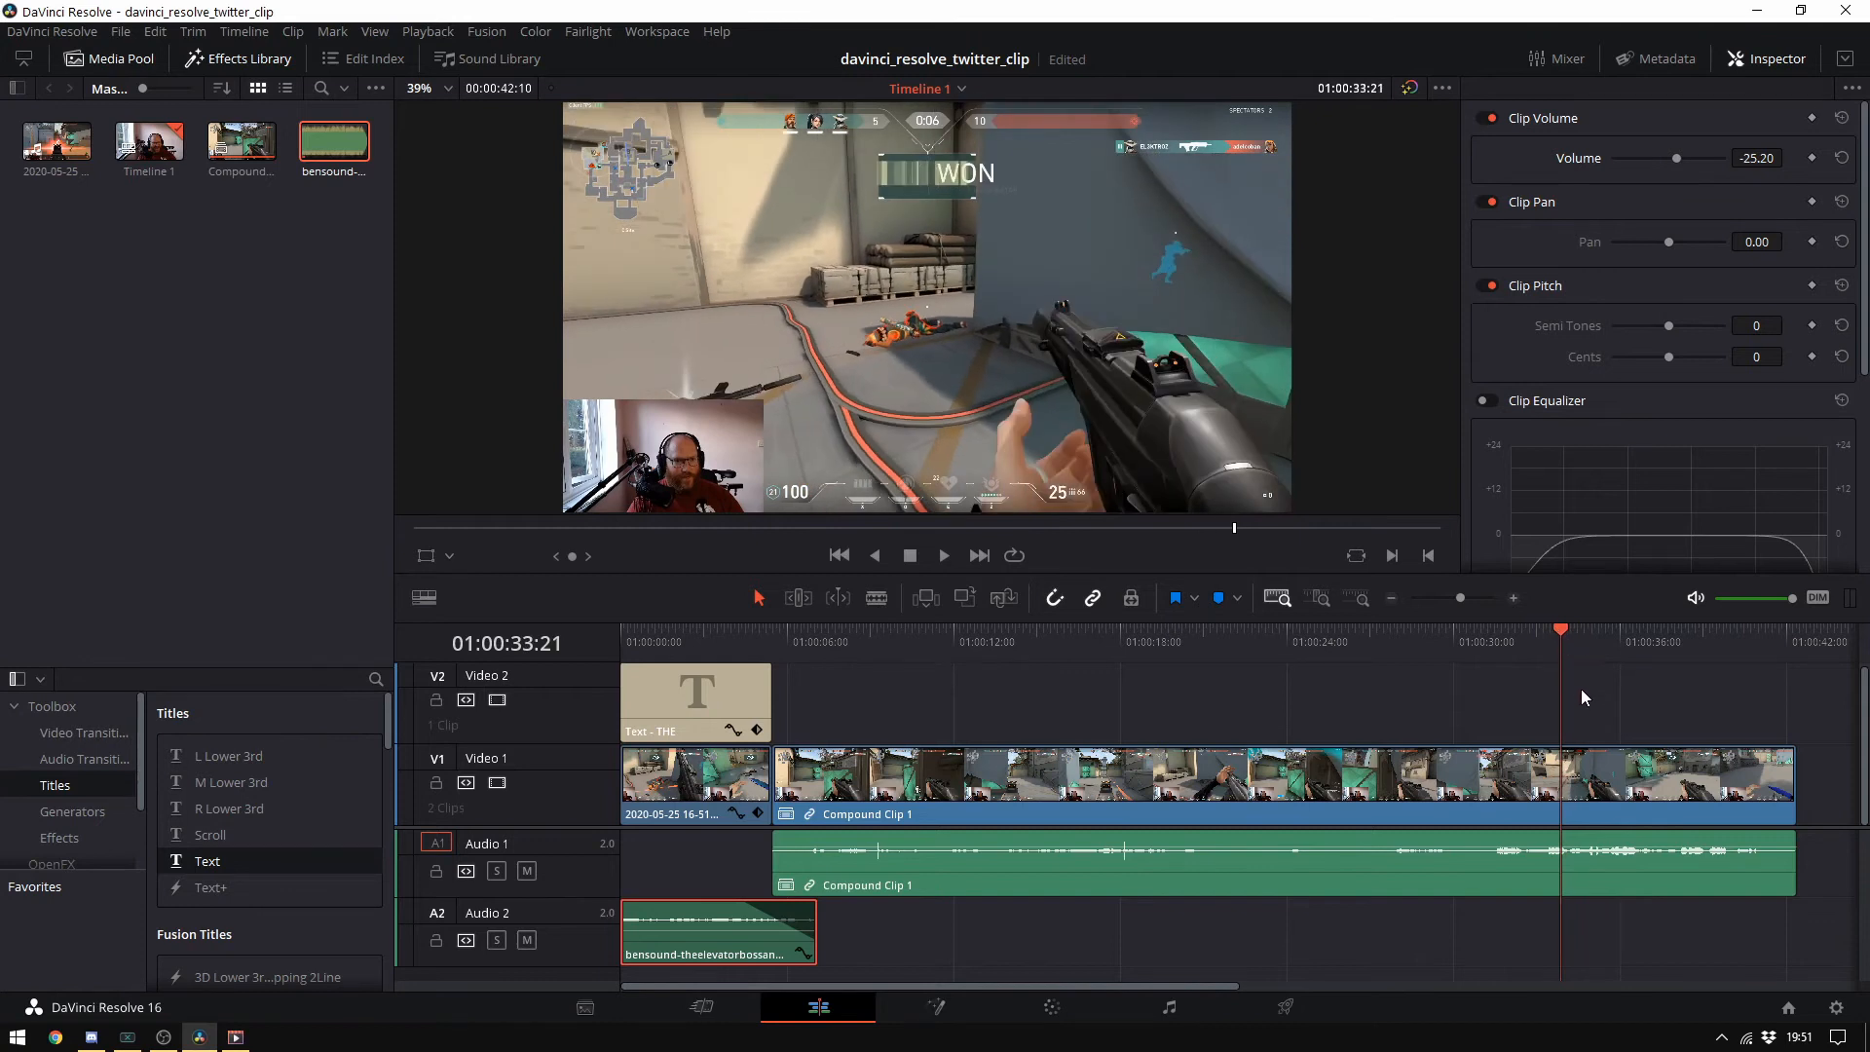
{"action": "left_click", "coordinate": [1558, 779]}
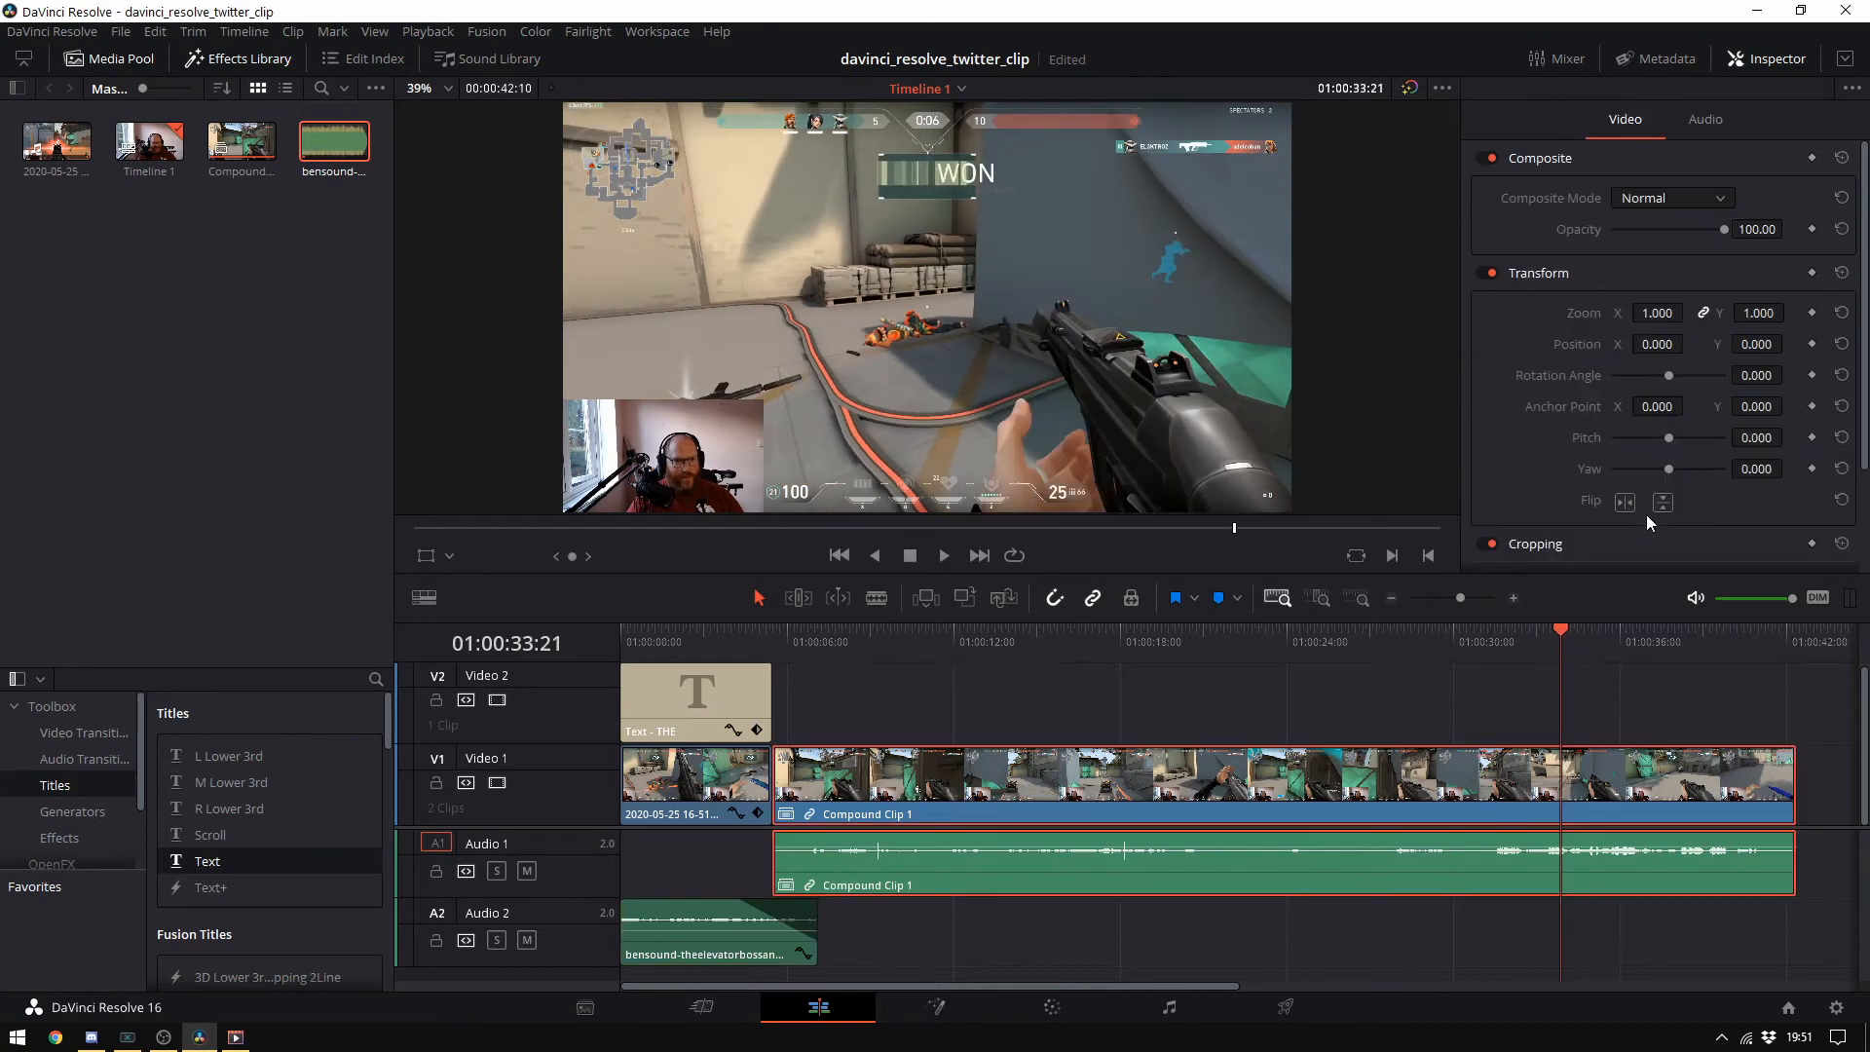
{"action": "left_click", "coordinate": [1814, 312]}
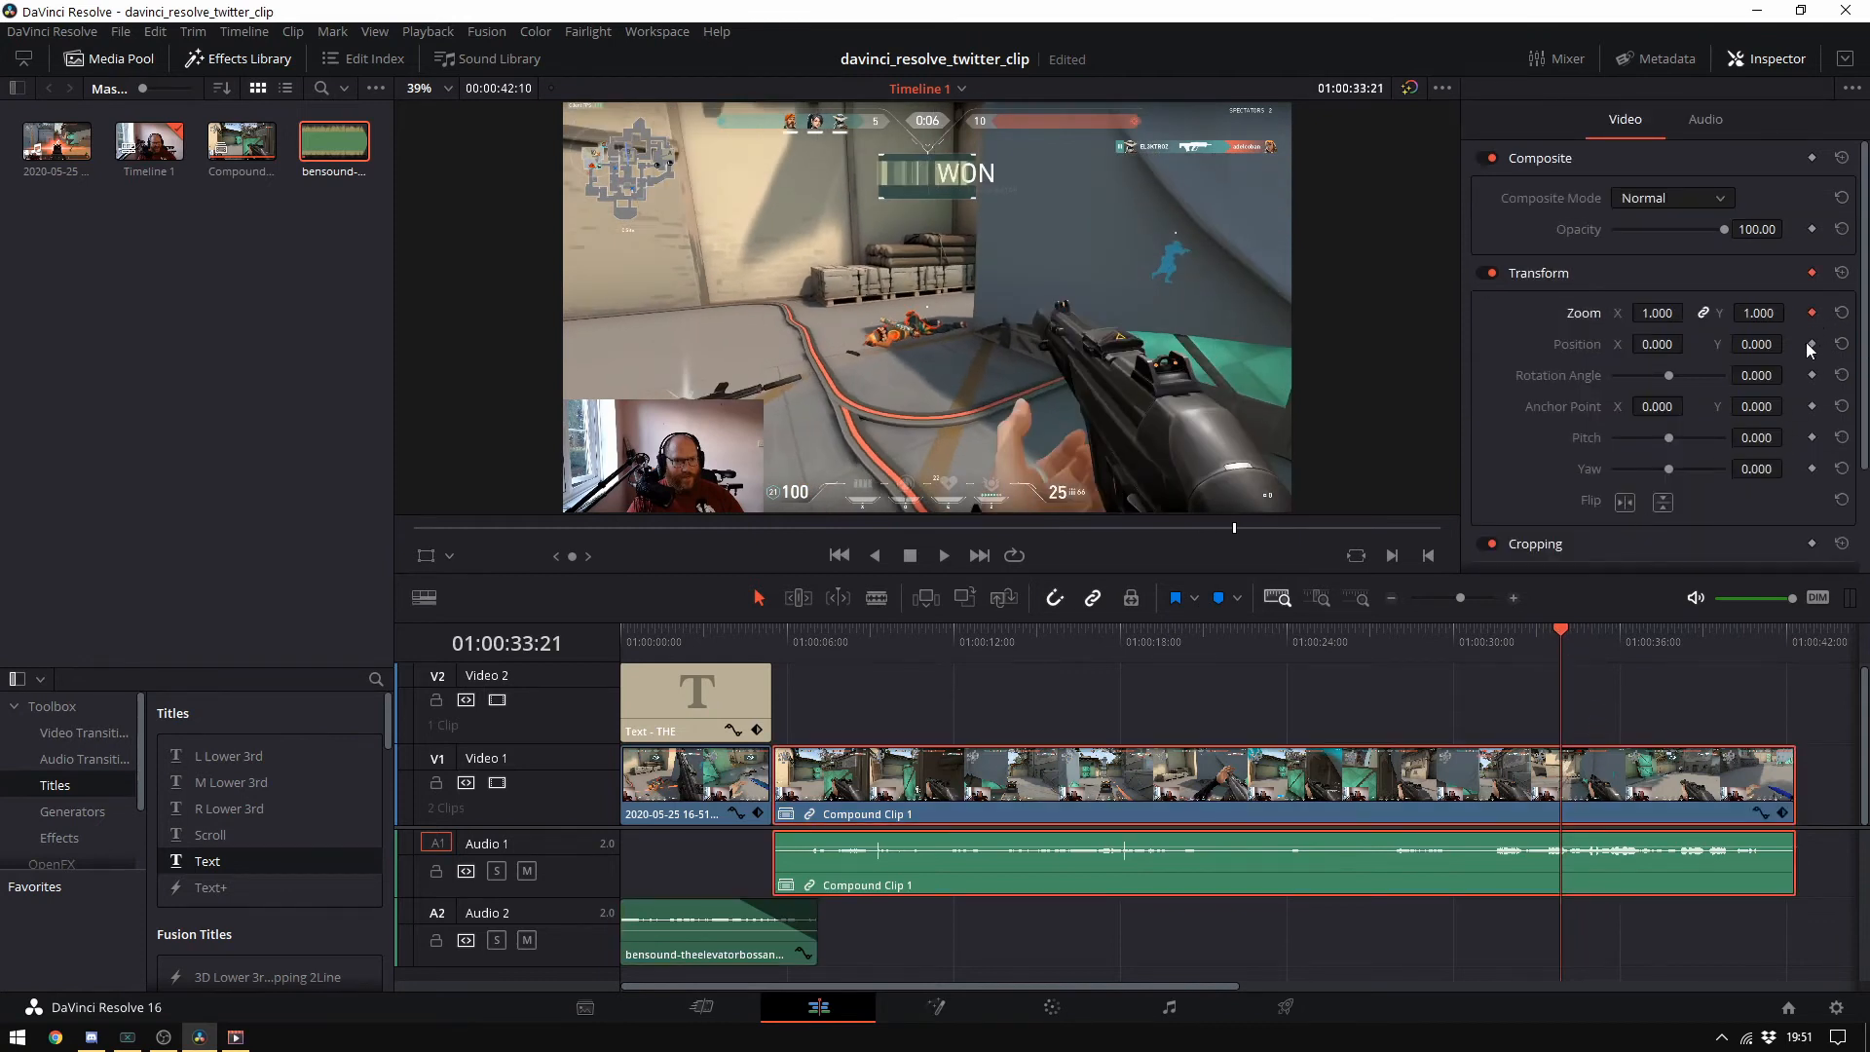
{"action": "left_click", "coordinate": [1810, 346]}
Keyframe the compound clip at 01:00:34:21 with zoom 3.780 and position X 2630, Y 1463 to frame the webcam, and play back the transition
{"action": "left_click", "coordinate": [942, 556]}
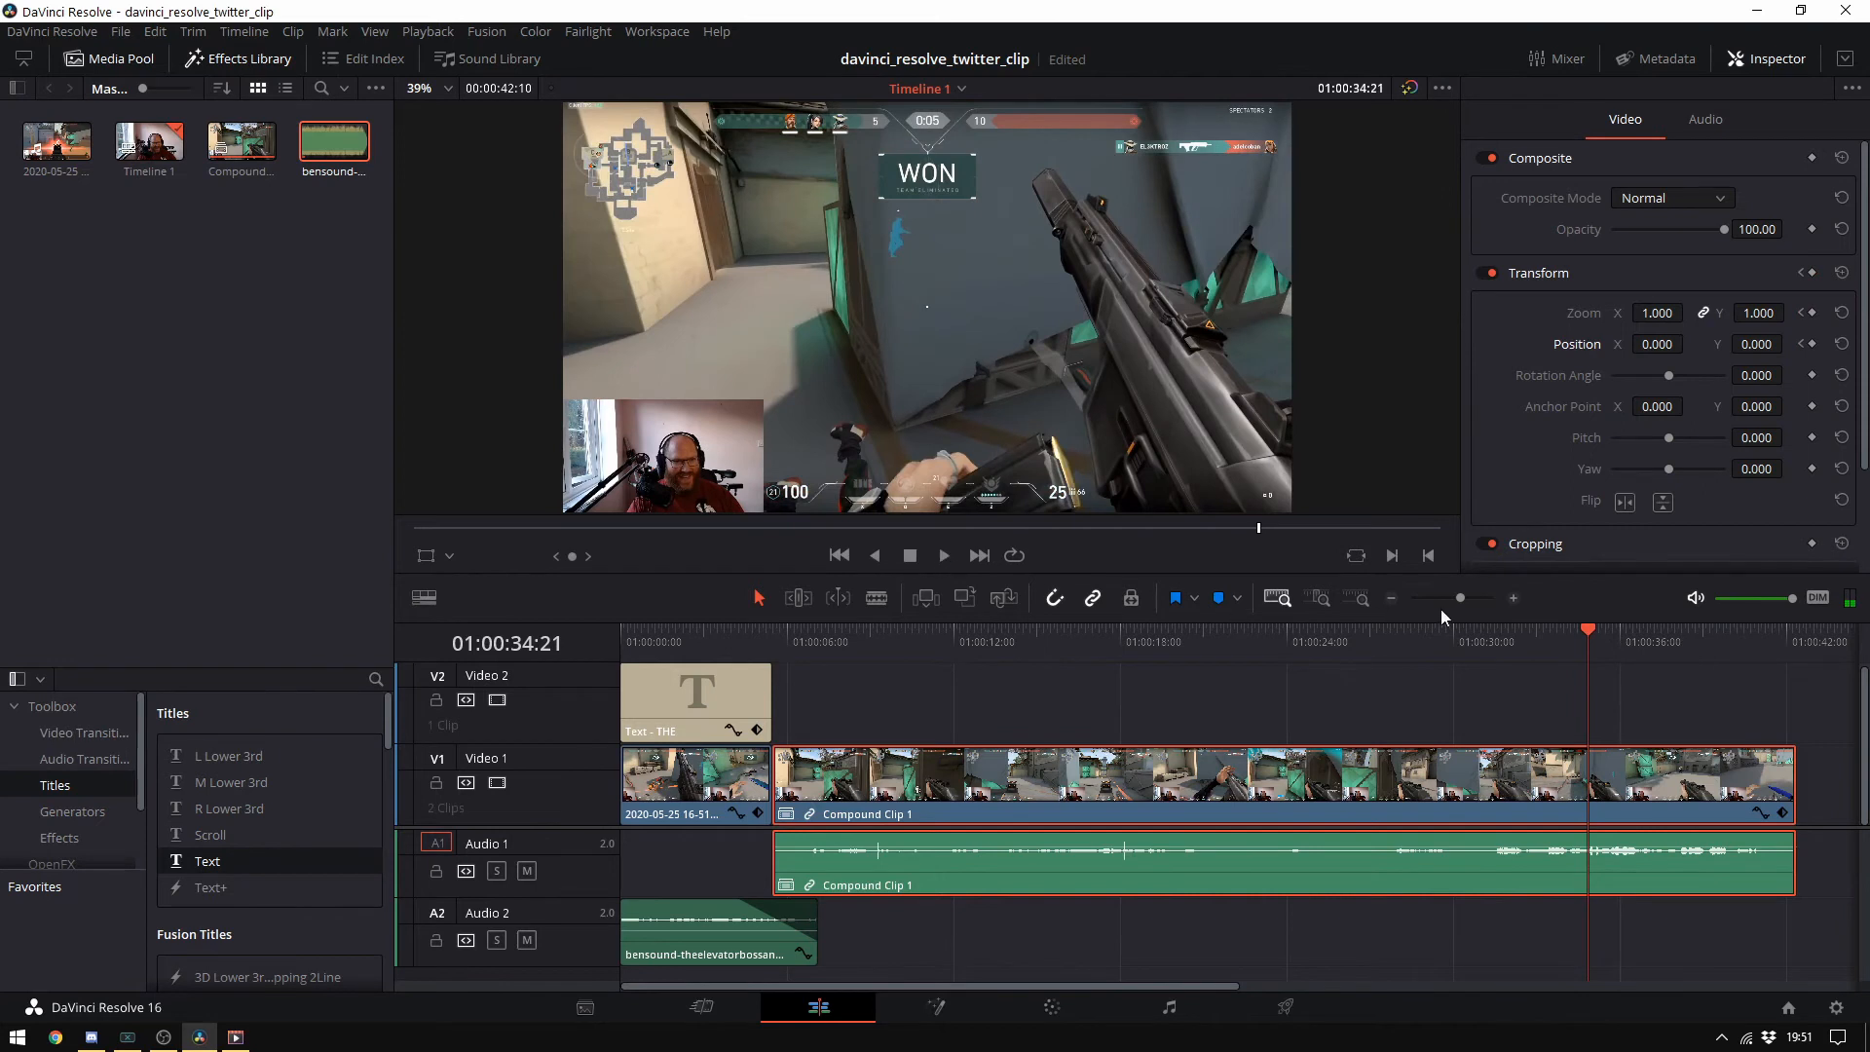
{"action": "left_click", "coordinate": [1813, 313]}
{"action": "left_click_drag", "start_coordinate": [1655, 315], "coordinate": [1788, 343]}
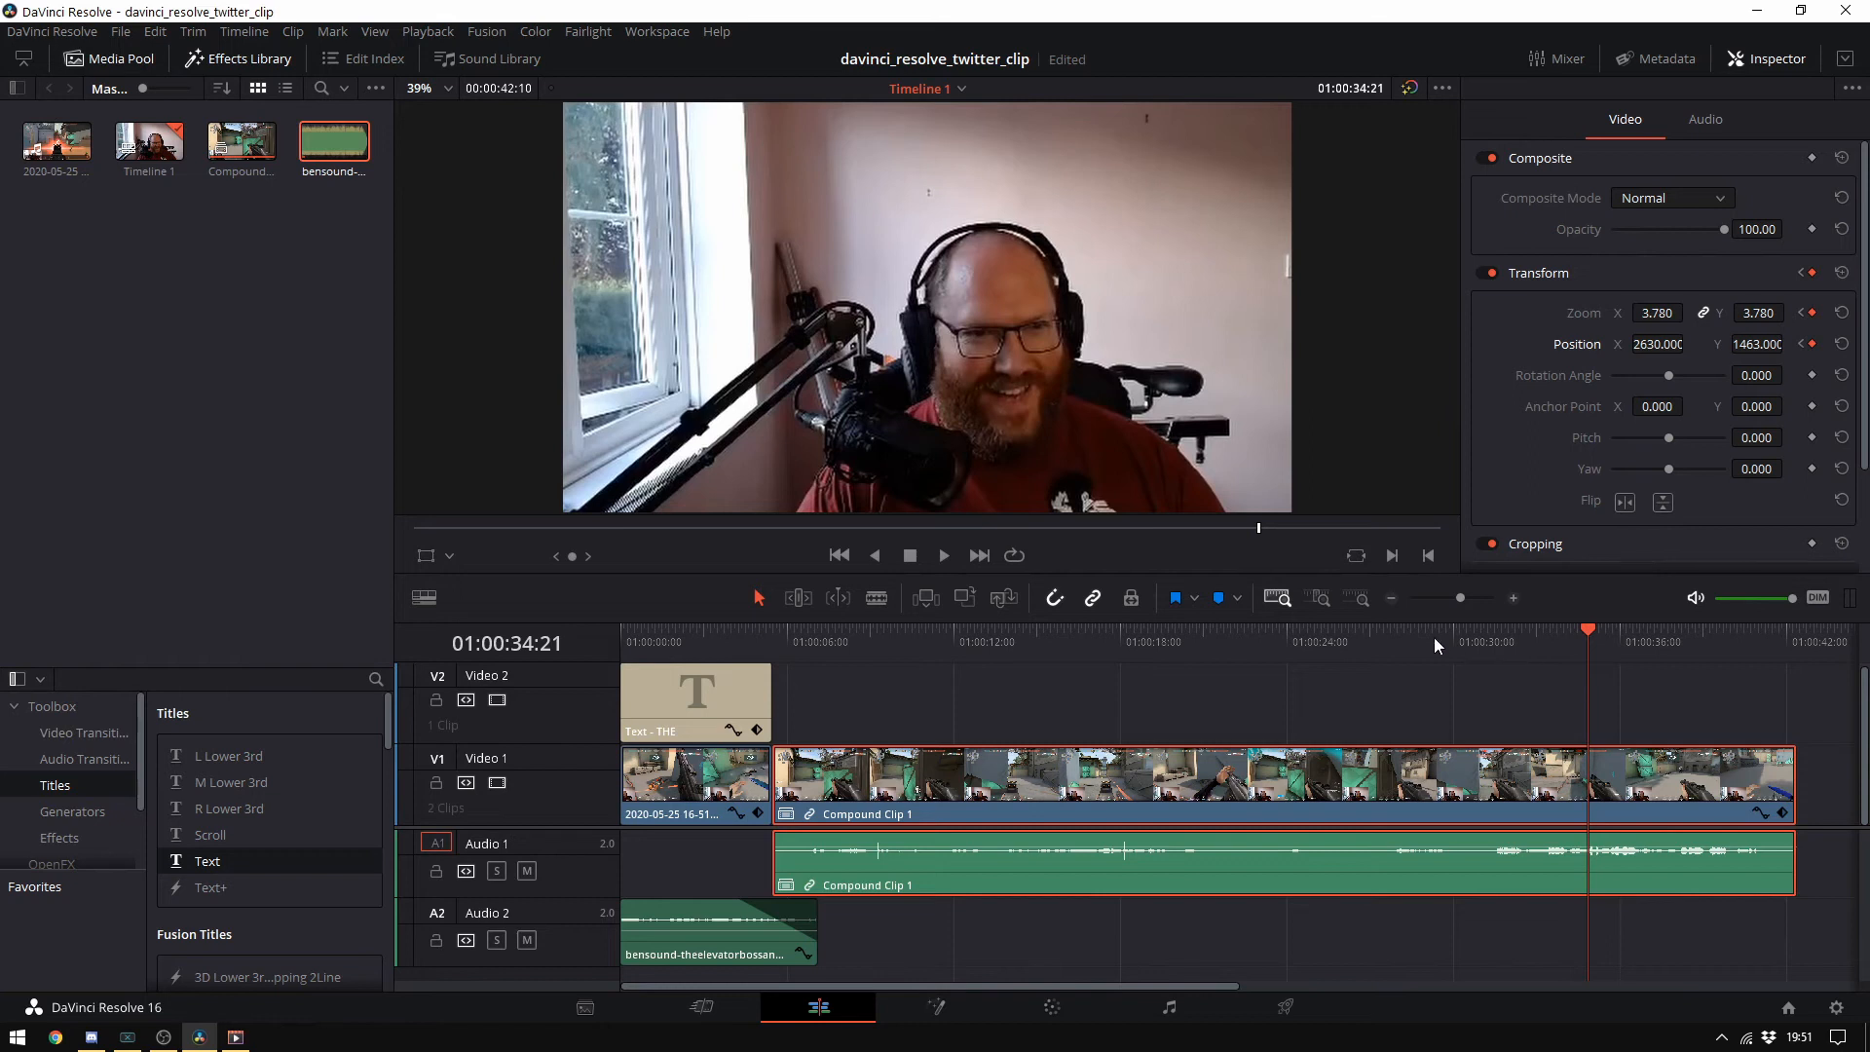
{"action": "left_click", "coordinate": [1535, 633]}
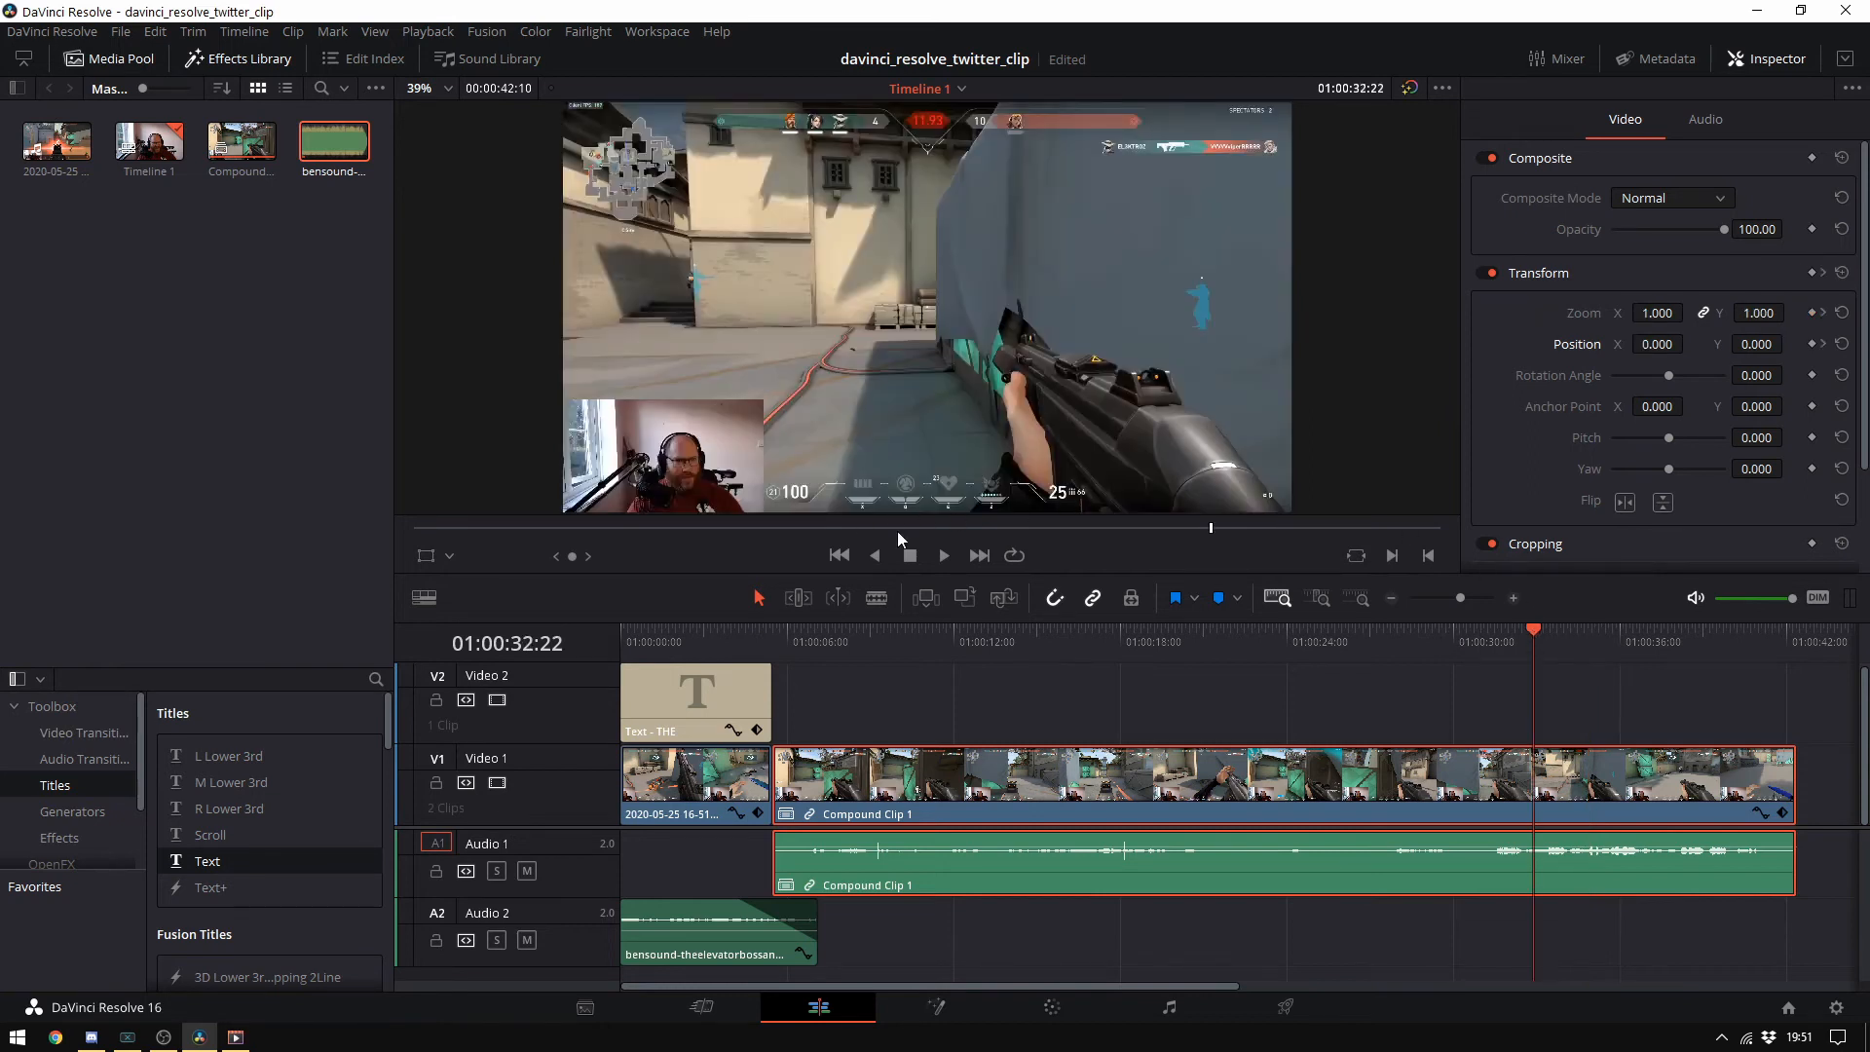
{"action": "left_click", "coordinate": [941, 555]}
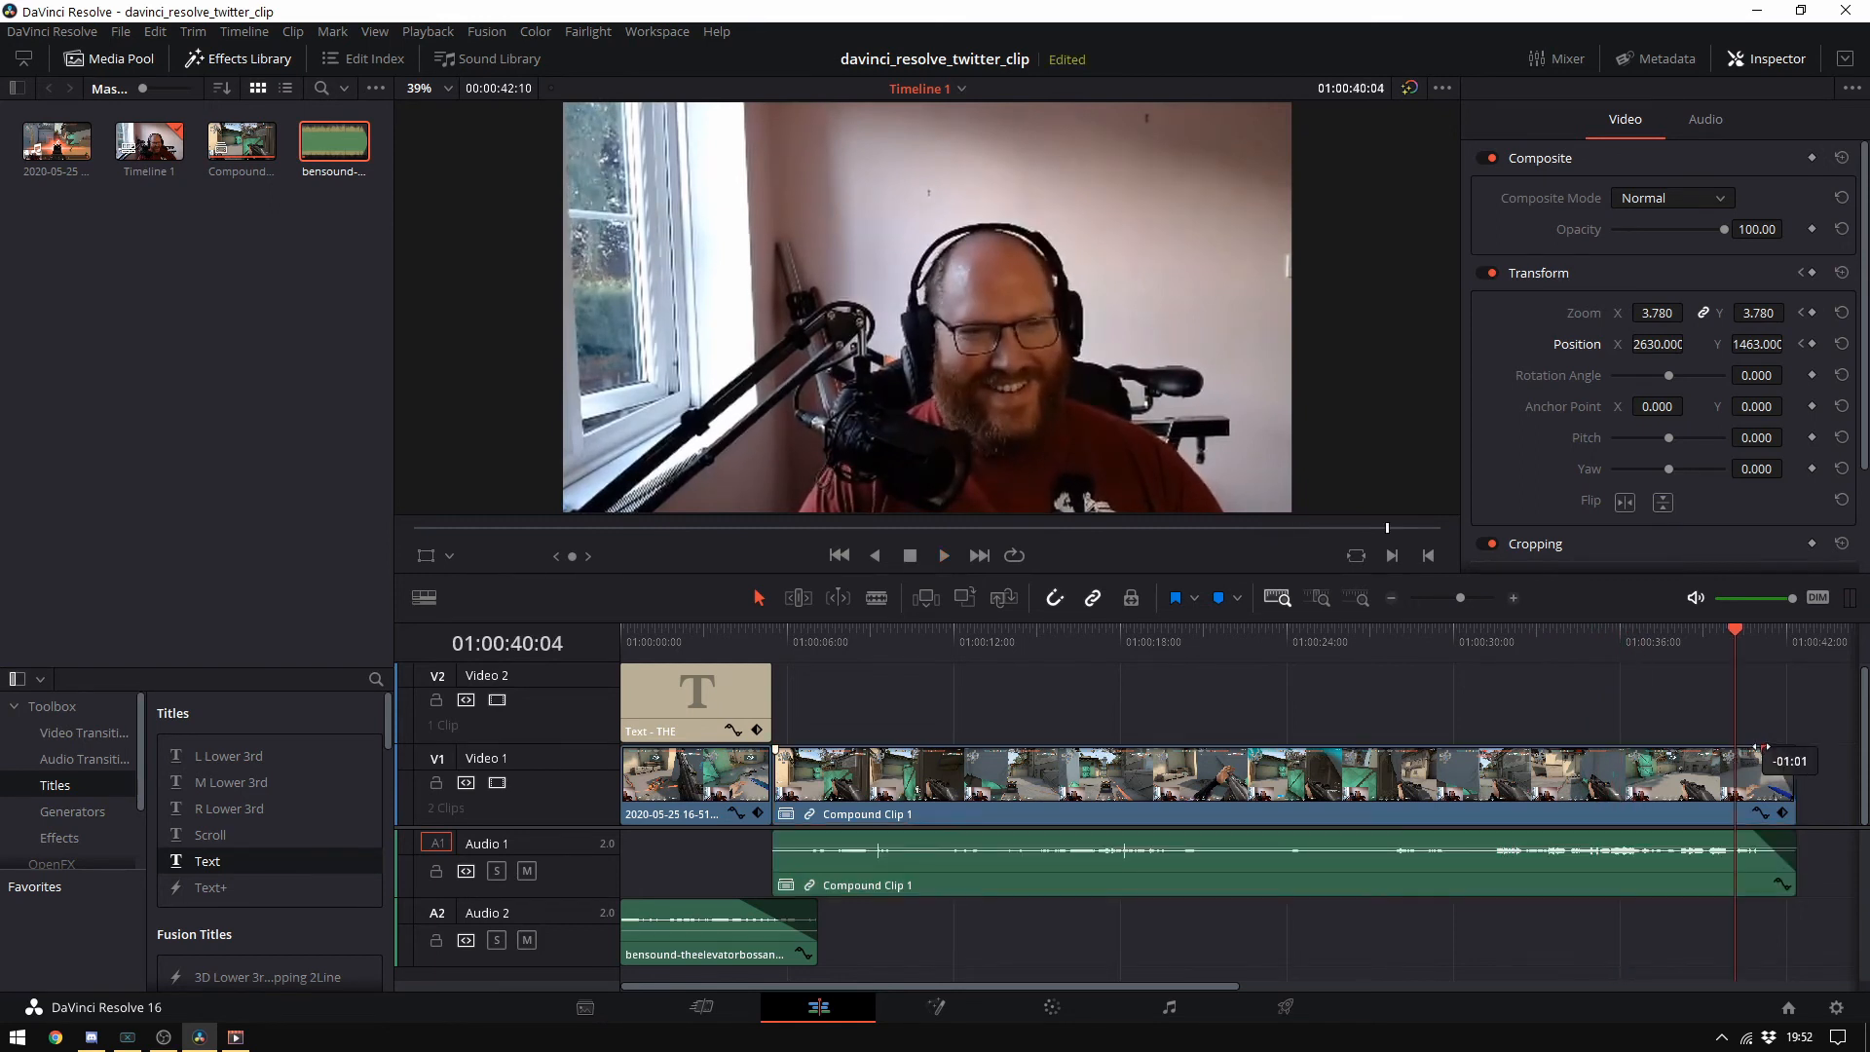
Fade out the picture at the ends of the compound clip, the title and the opening clip
{"action": "left_click_drag", "start_coordinate": [1759, 747], "coordinate": [1747, 746]}
{"action": "scroll", "coordinate": [733, 804], "scroll_direction": "up", "scroll_amount": 1}
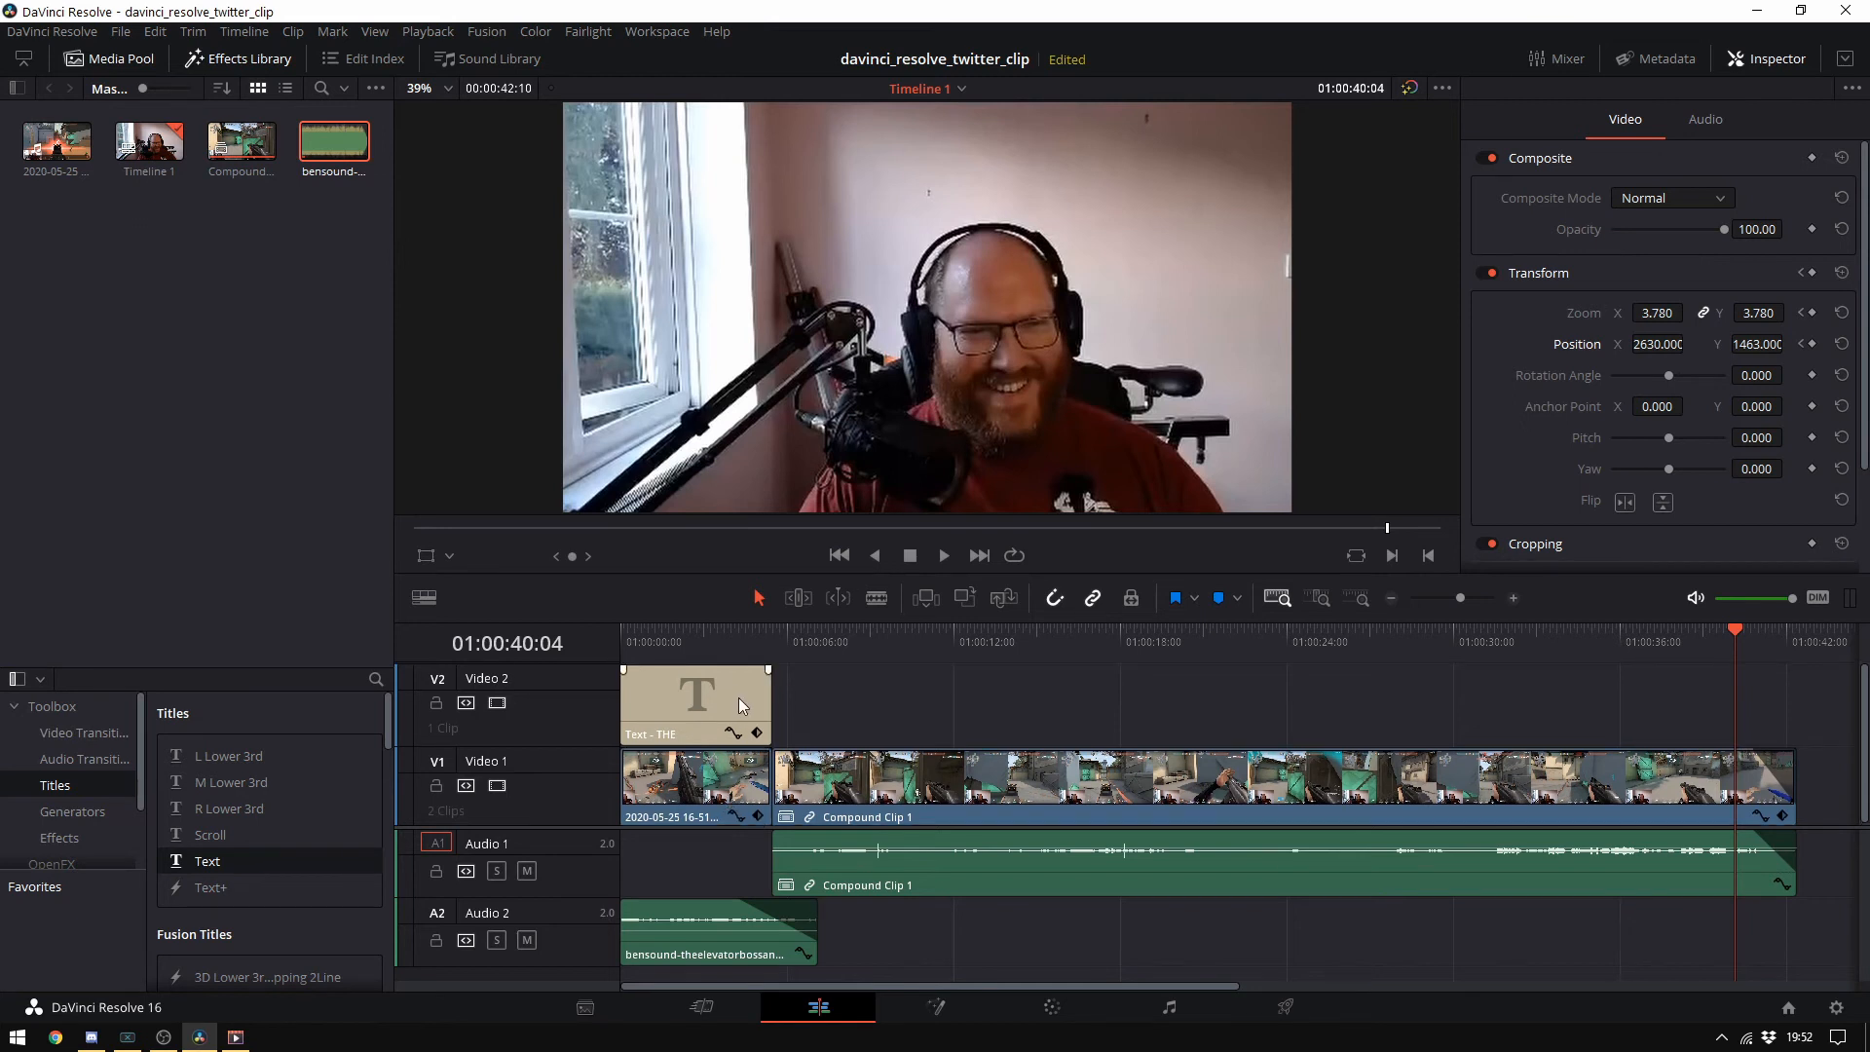
{"action": "left_click", "coordinate": [740, 705]}
{"action": "left_click_drag", "start_coordinate": [769, 671], "coordinate": [764, 672]}
{"action": "left_click", "coordinate": [752, 775]}
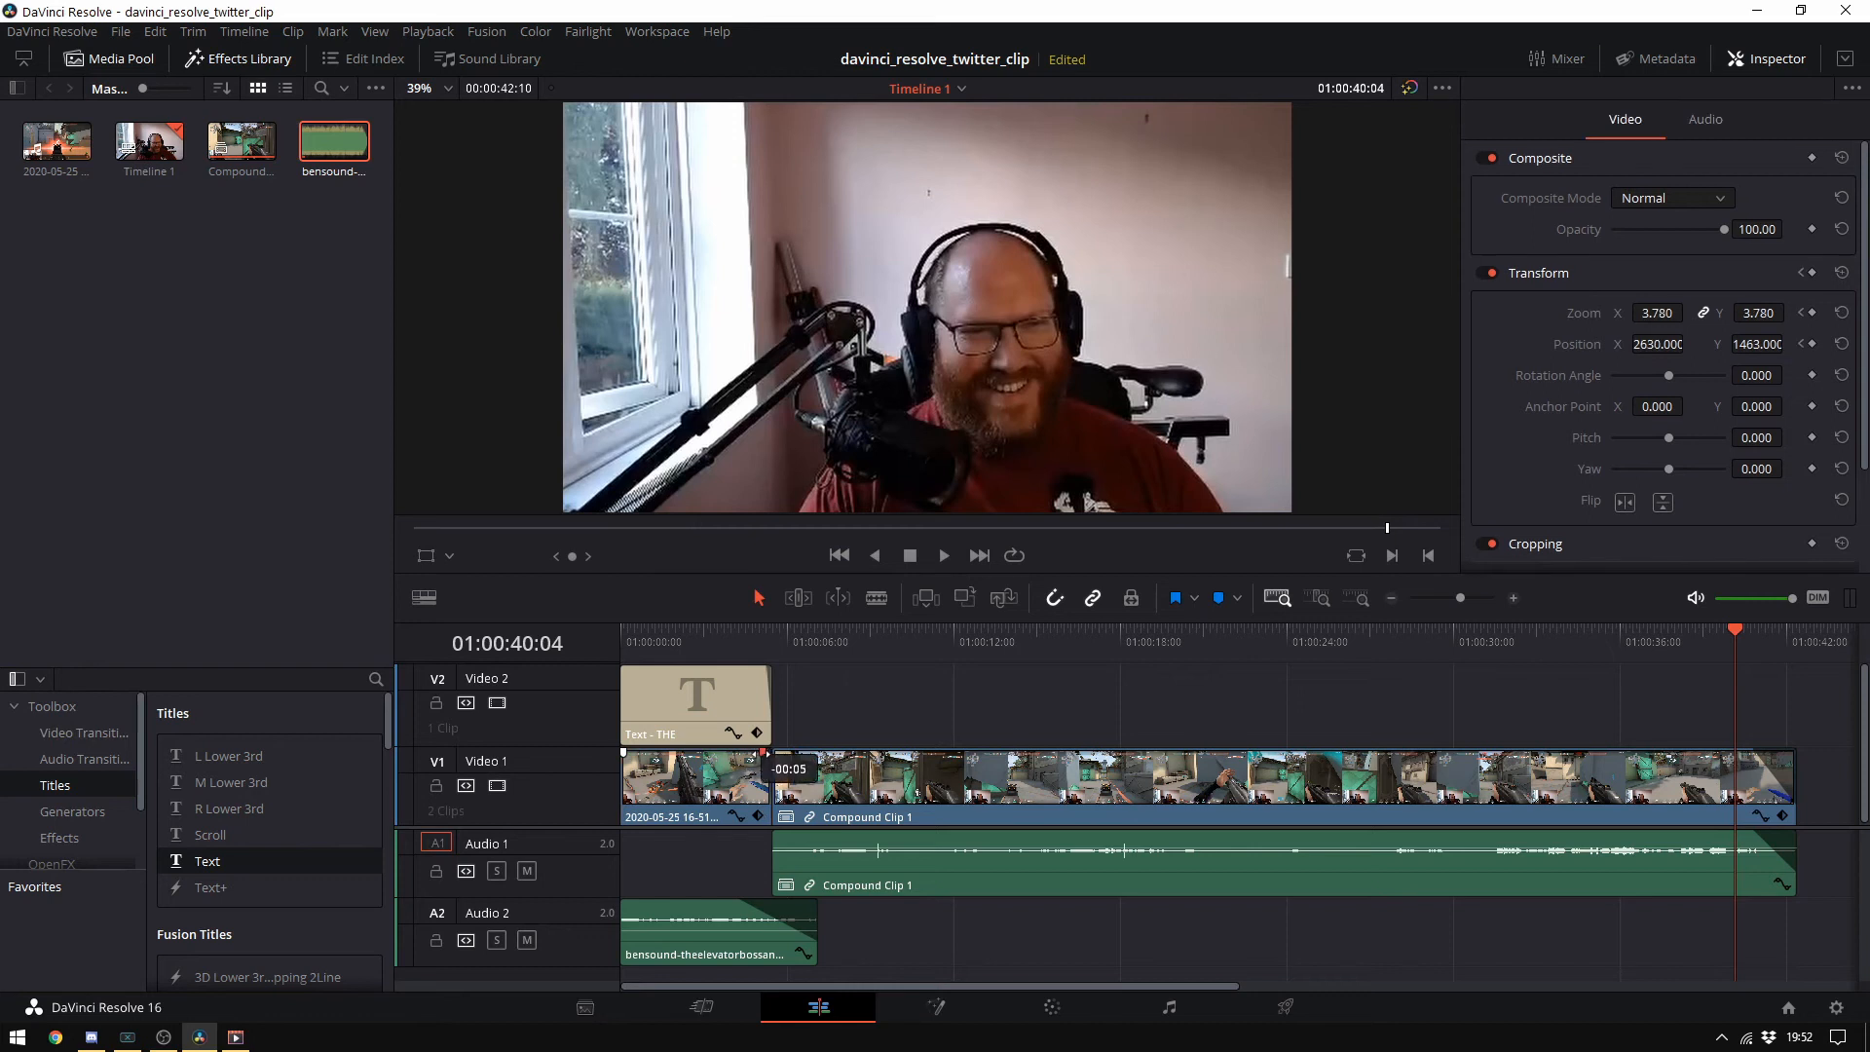
{"action": "left_click_drag", "start_coordinate": [768, 753], "coordinate": [780, 753]}
Save the project and choose MP4 as the video export format in the render settings
{"action": "left_click", "coordinate": [120, 31]}
{"action": "left_click", "coordinate": [170, 141]}
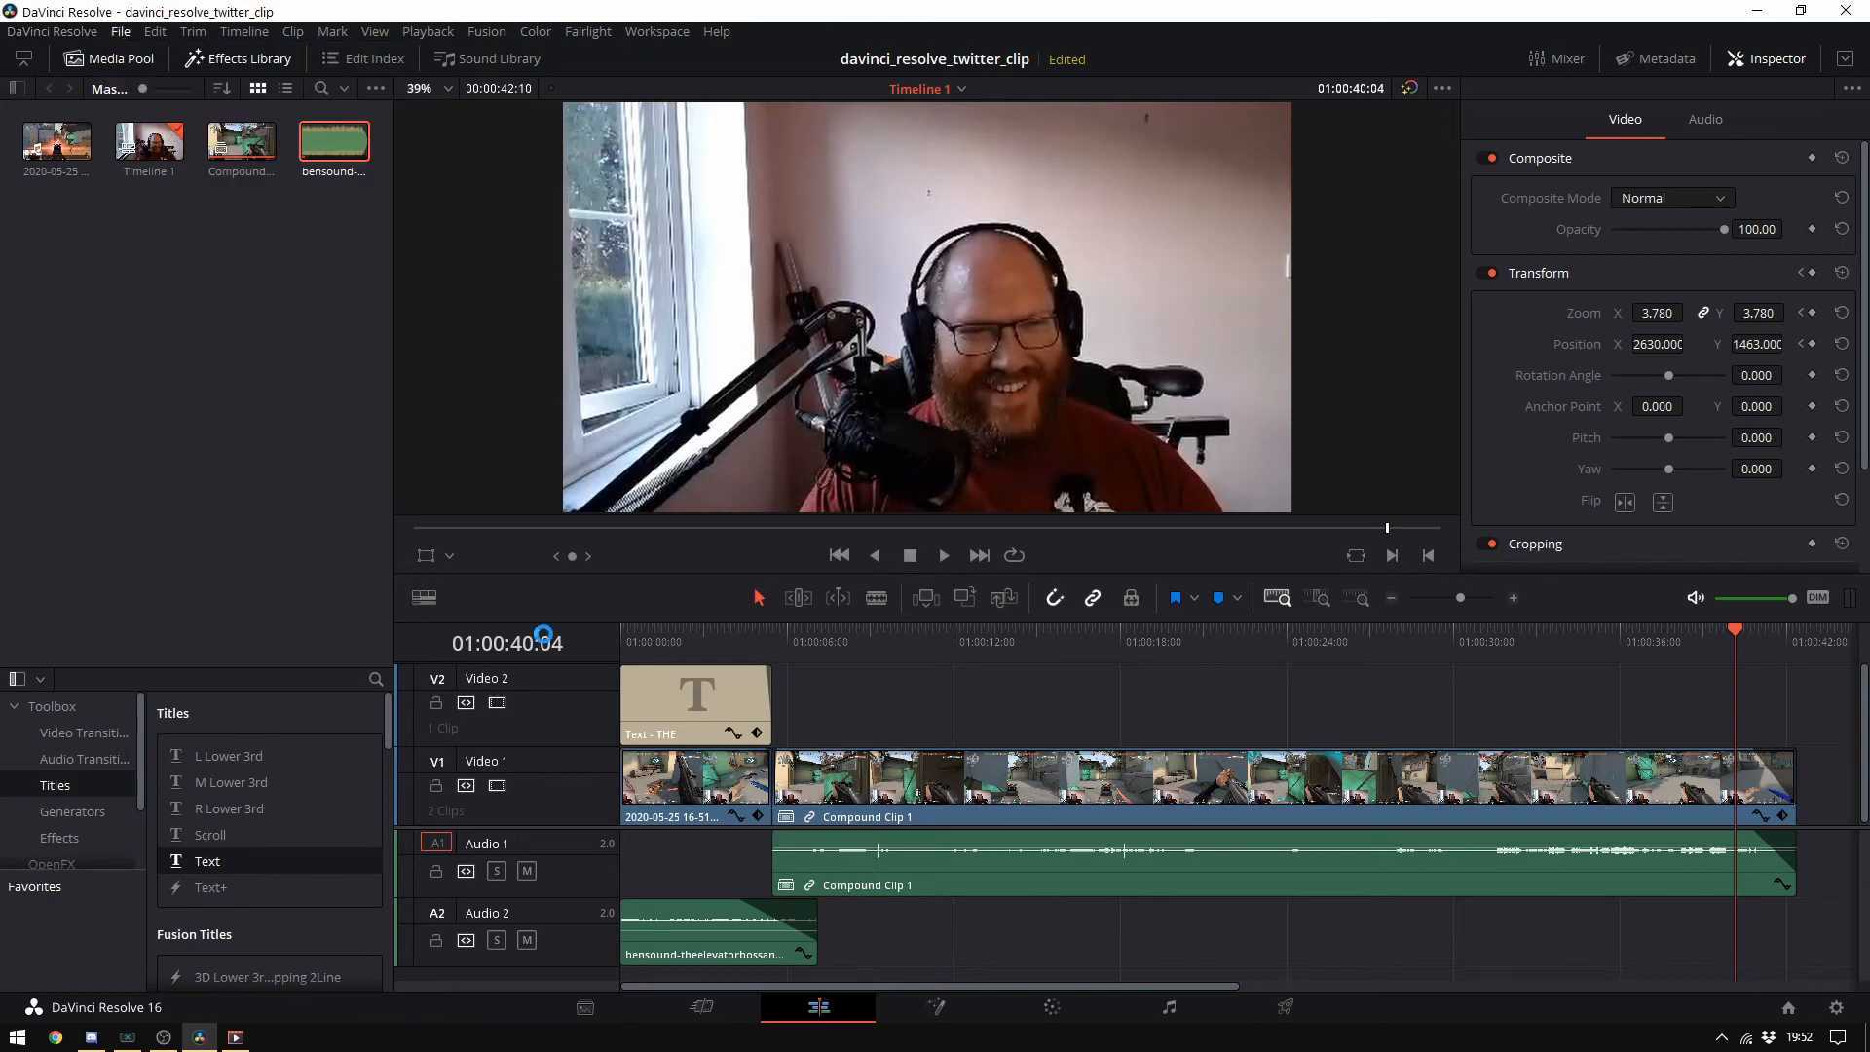
{"action": "left_click", "coordinate": [1284, 1009]}
{"action": "scroll", "coordinate": [169, 313], "scroll_direction": "down", "scroll_amount": 2}
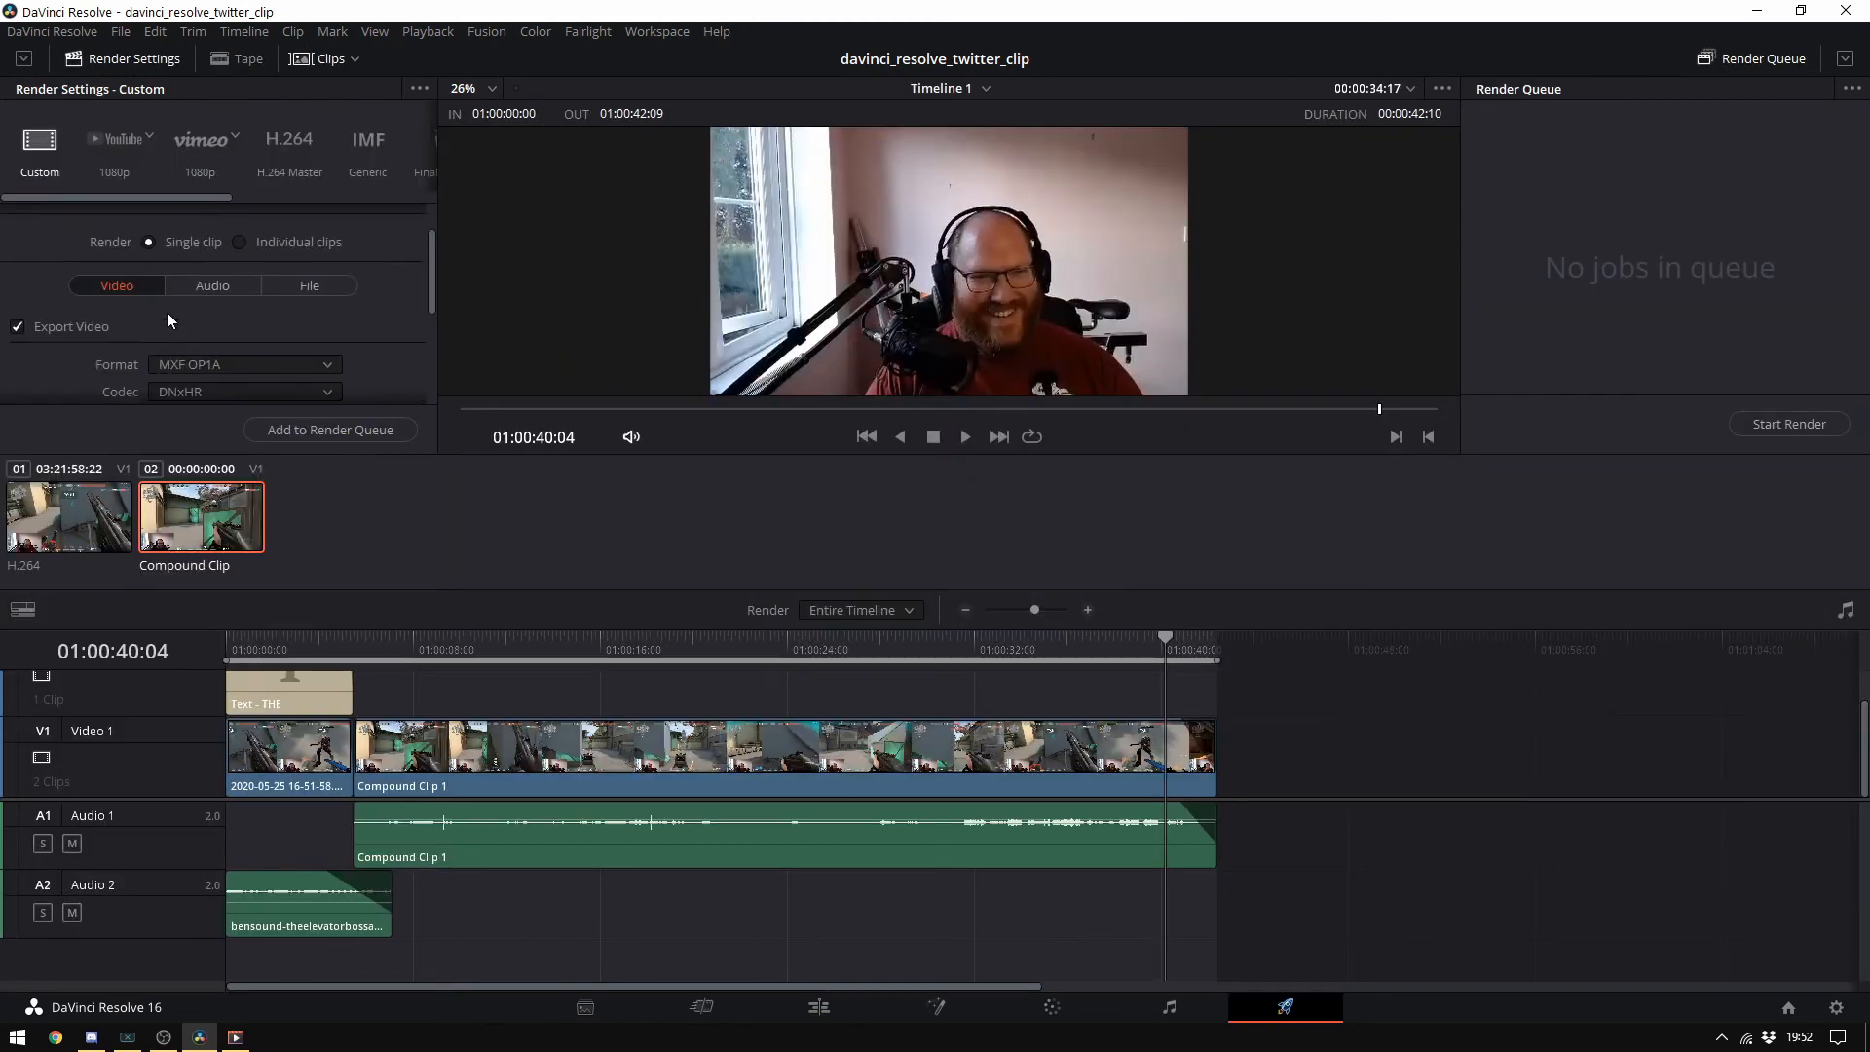
{"action": "left_click", "coordinate": [185, 307]}
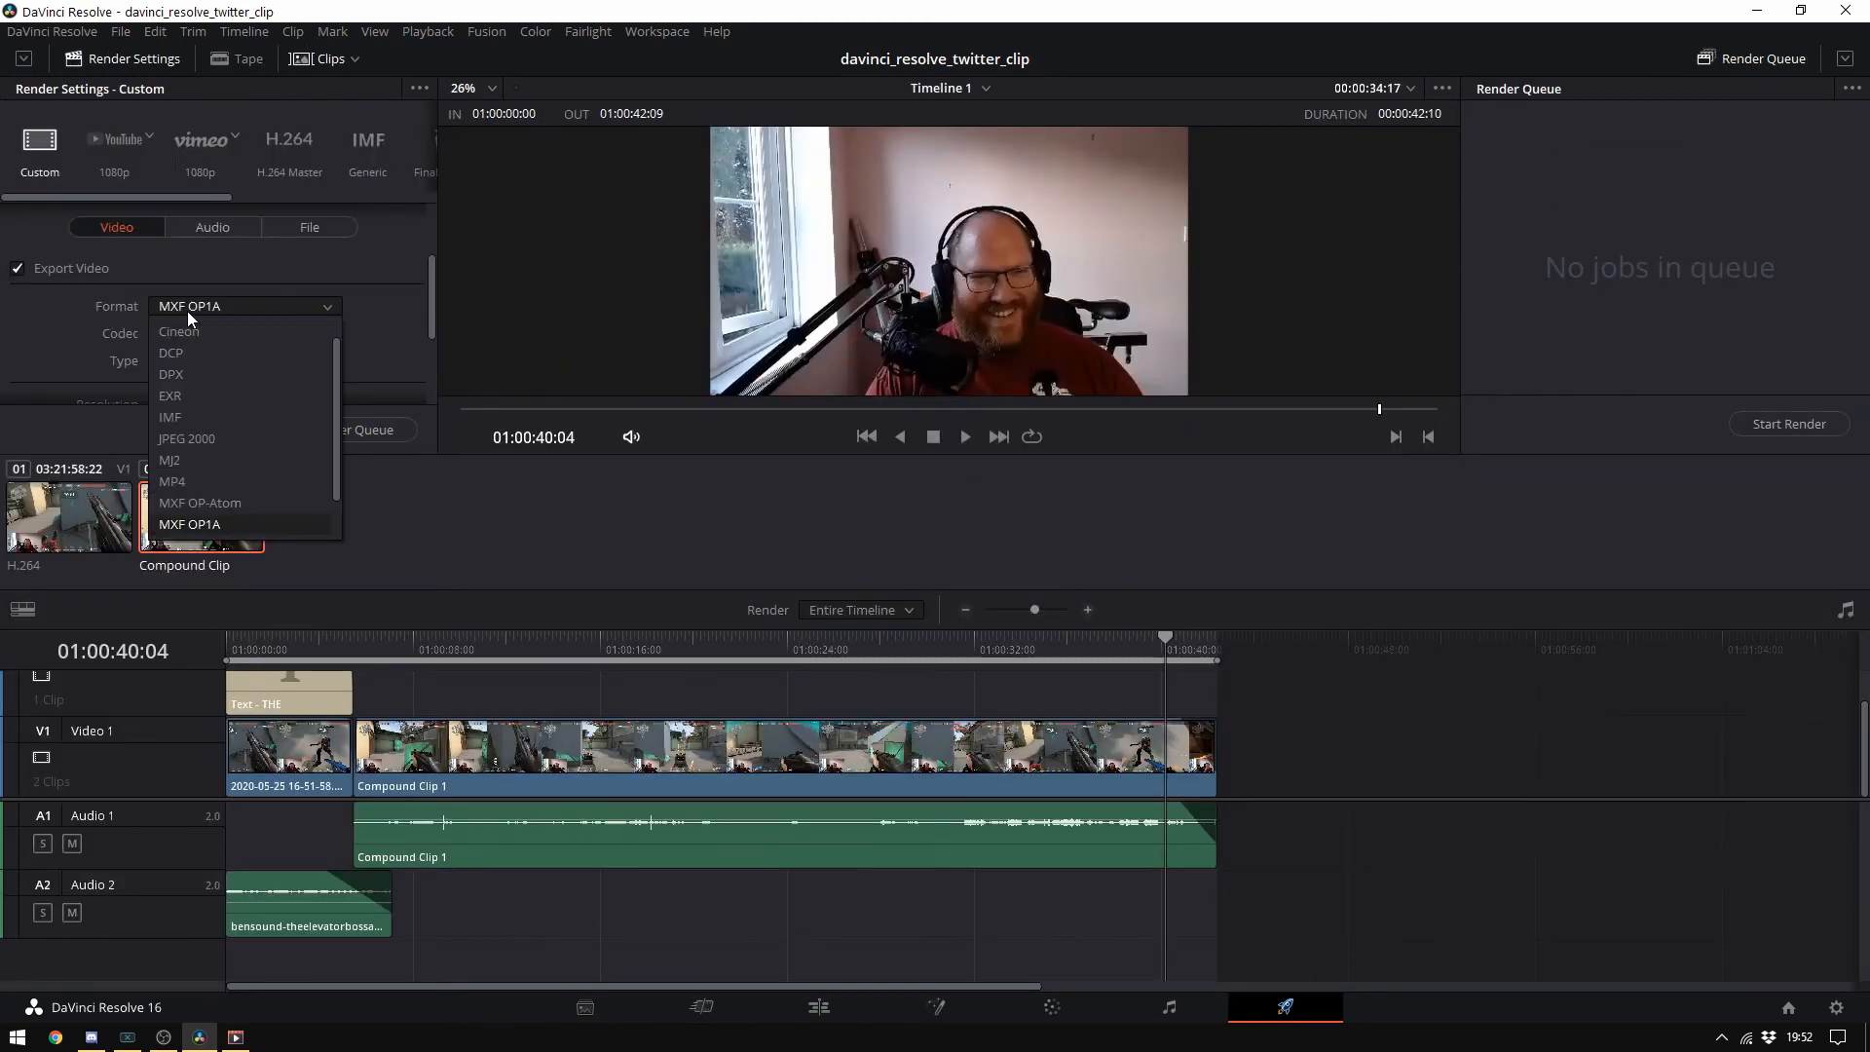
{"action": "left_click", "coordinate": [184, 481]}
{"action": "scroll", "coordinate": [181, 292], "scroll_direction": "up", "scroll_amount": 2}
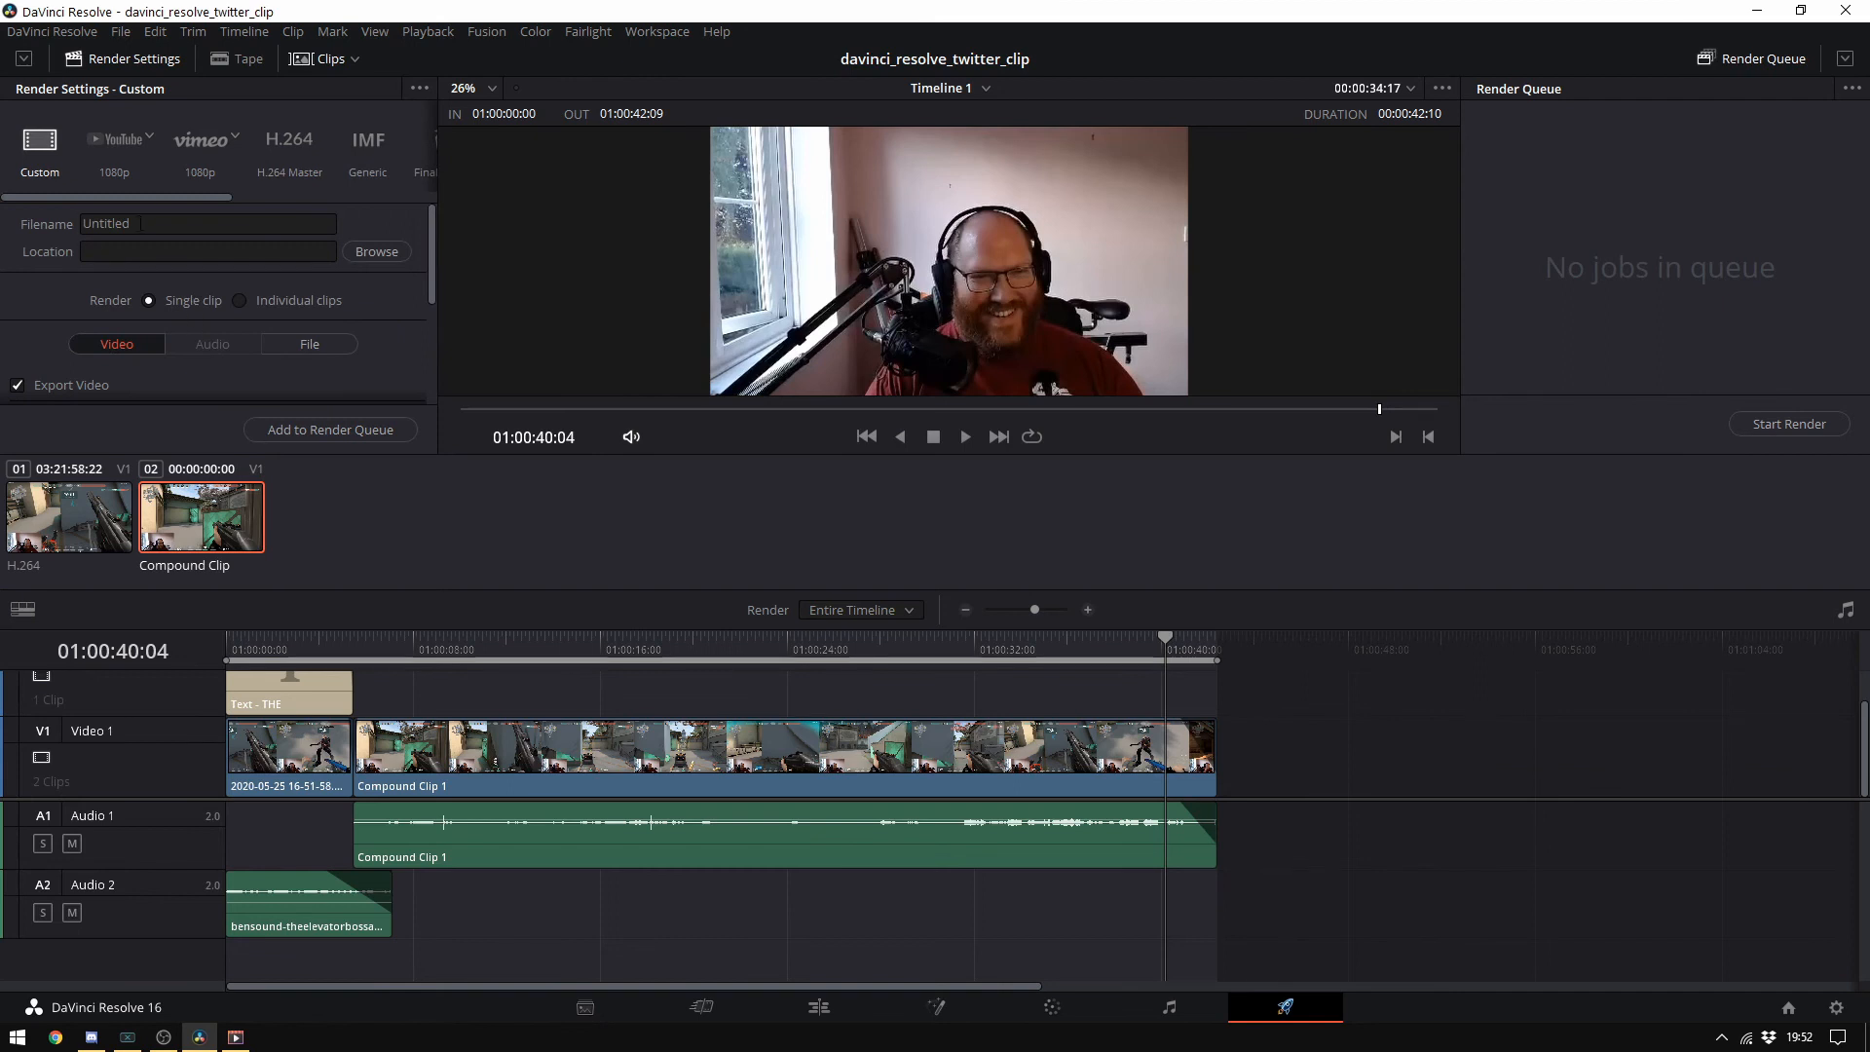
Name the output the_last_dance, save it to D:\Streaming\Recordings\clips, and render it through the render queue
{"action": "left_click", "coordinate": [141, 224]}
{"action": "type", "text": "the_last_dance"}
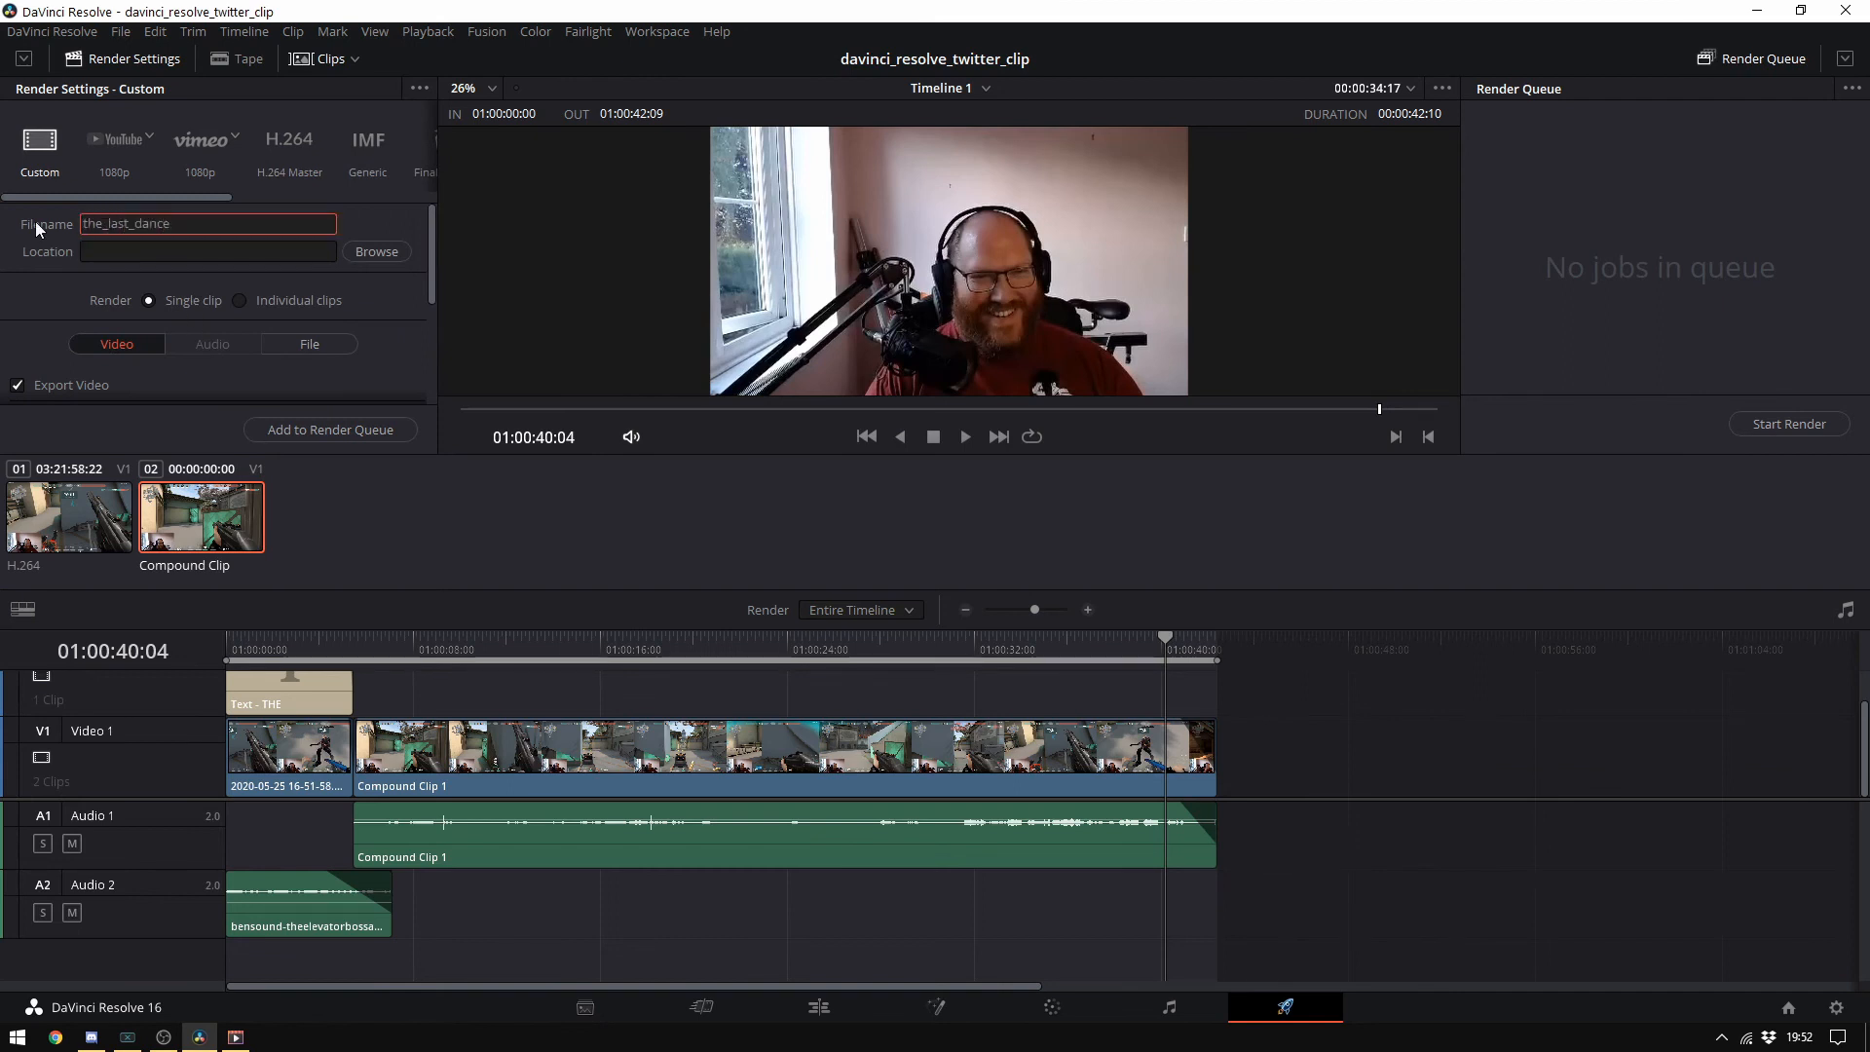
{"action": "key", "text": "Return"}
{"action": "left_click", "coordinate": [307, 437]}
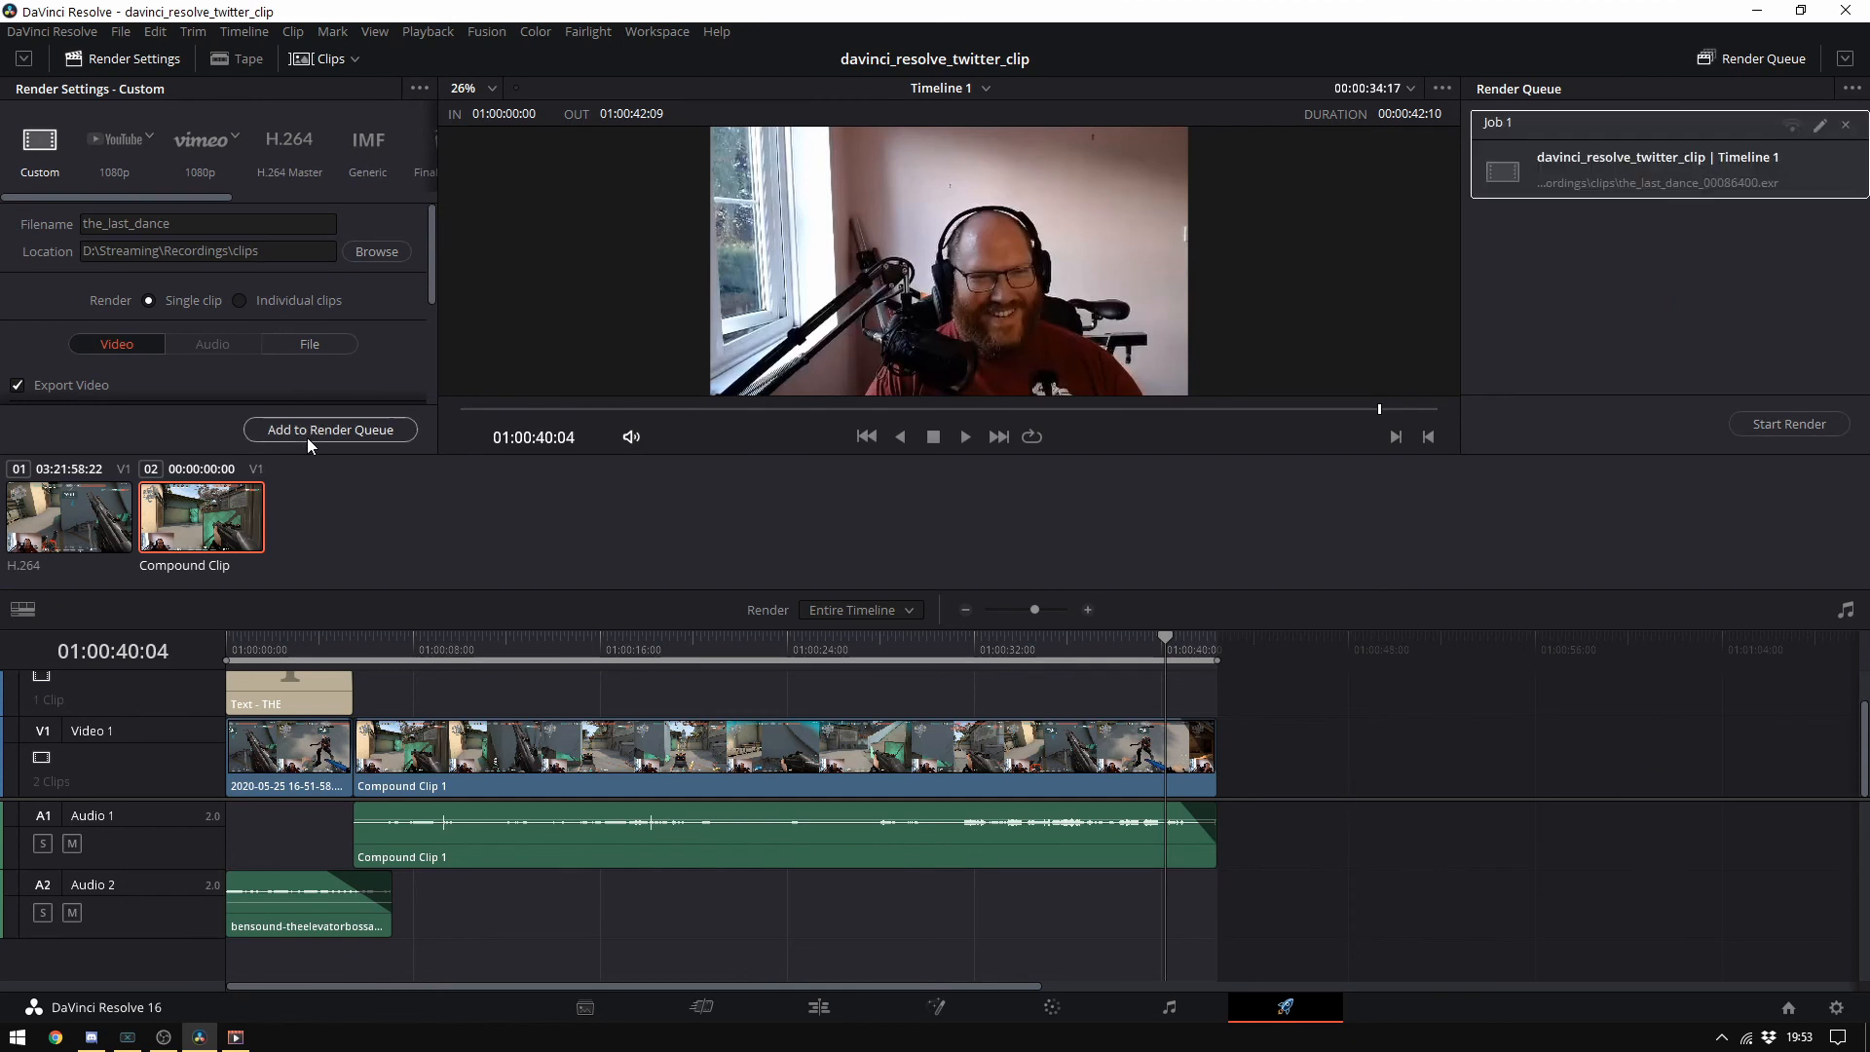
{"action": "left_click", "coordinate": [1777, 423]}
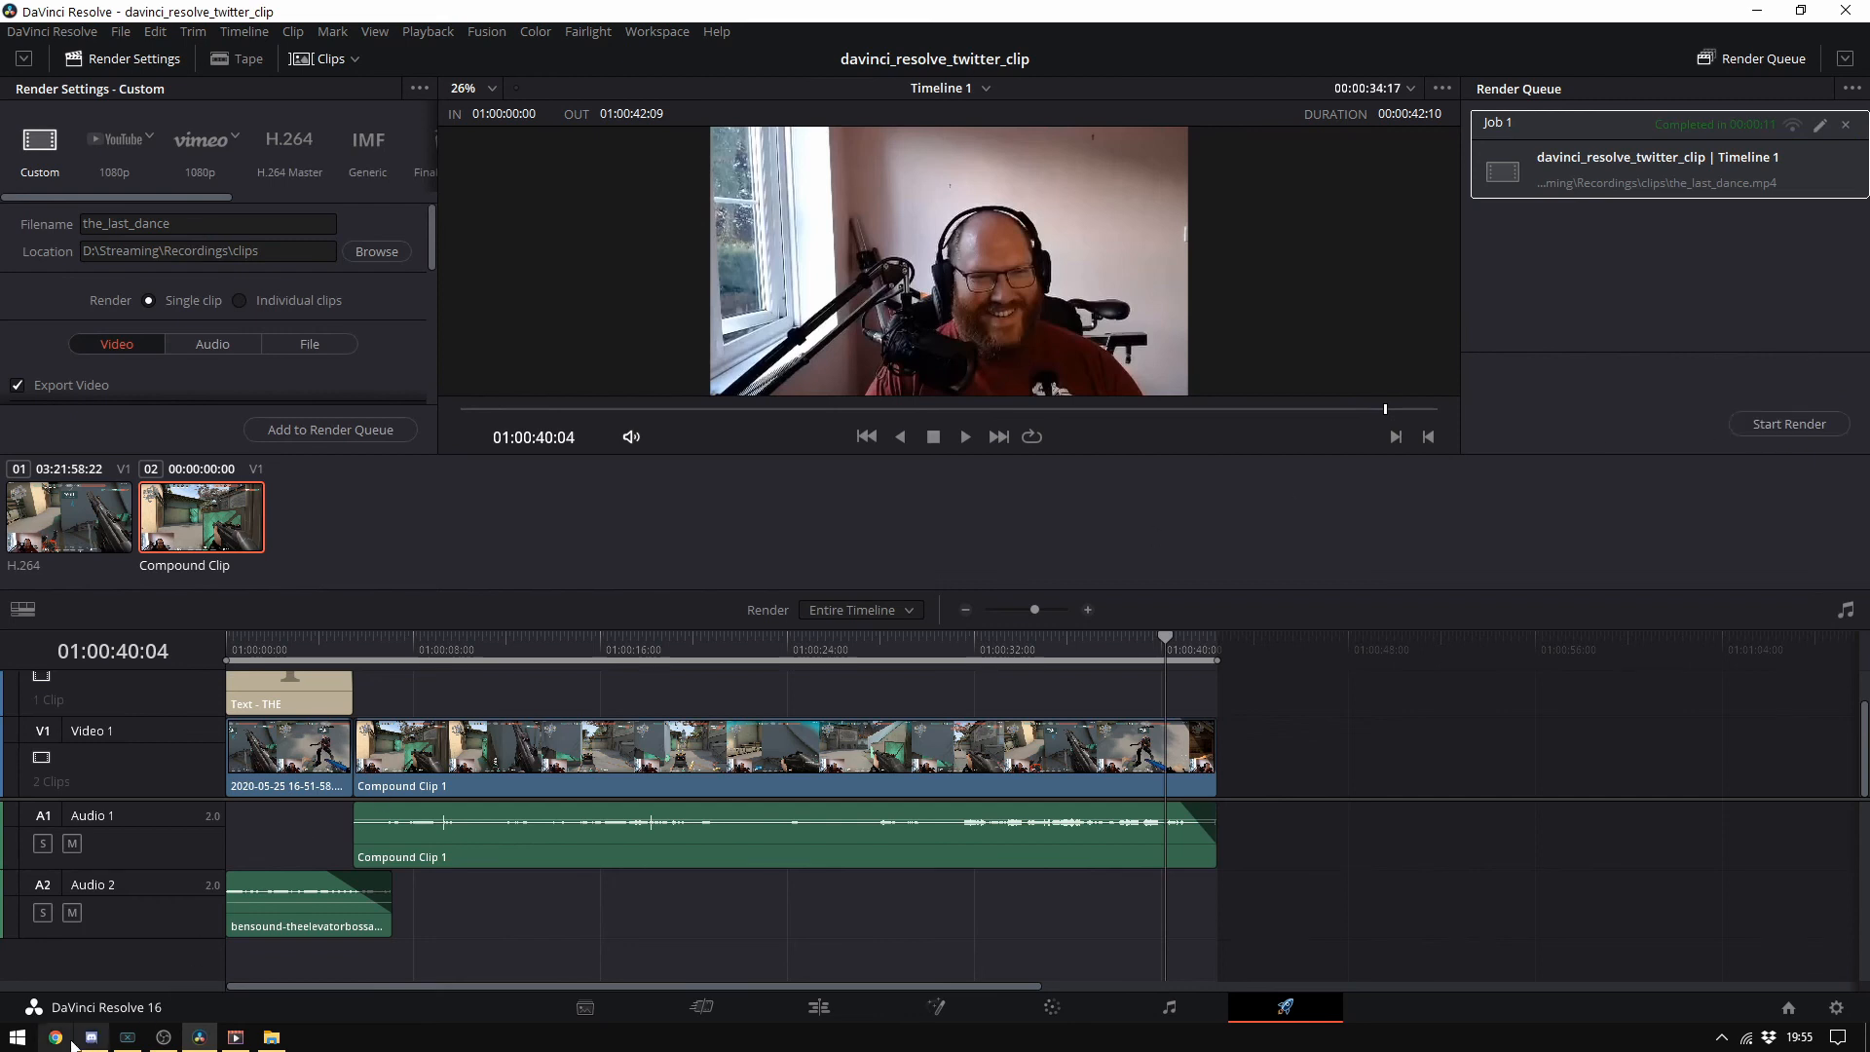
Switch to Chrome, start a new tweet from the Twitter profile and attach the_last_dance.mp4
{"action": "left_click", "coordinate": [235, 1038]}
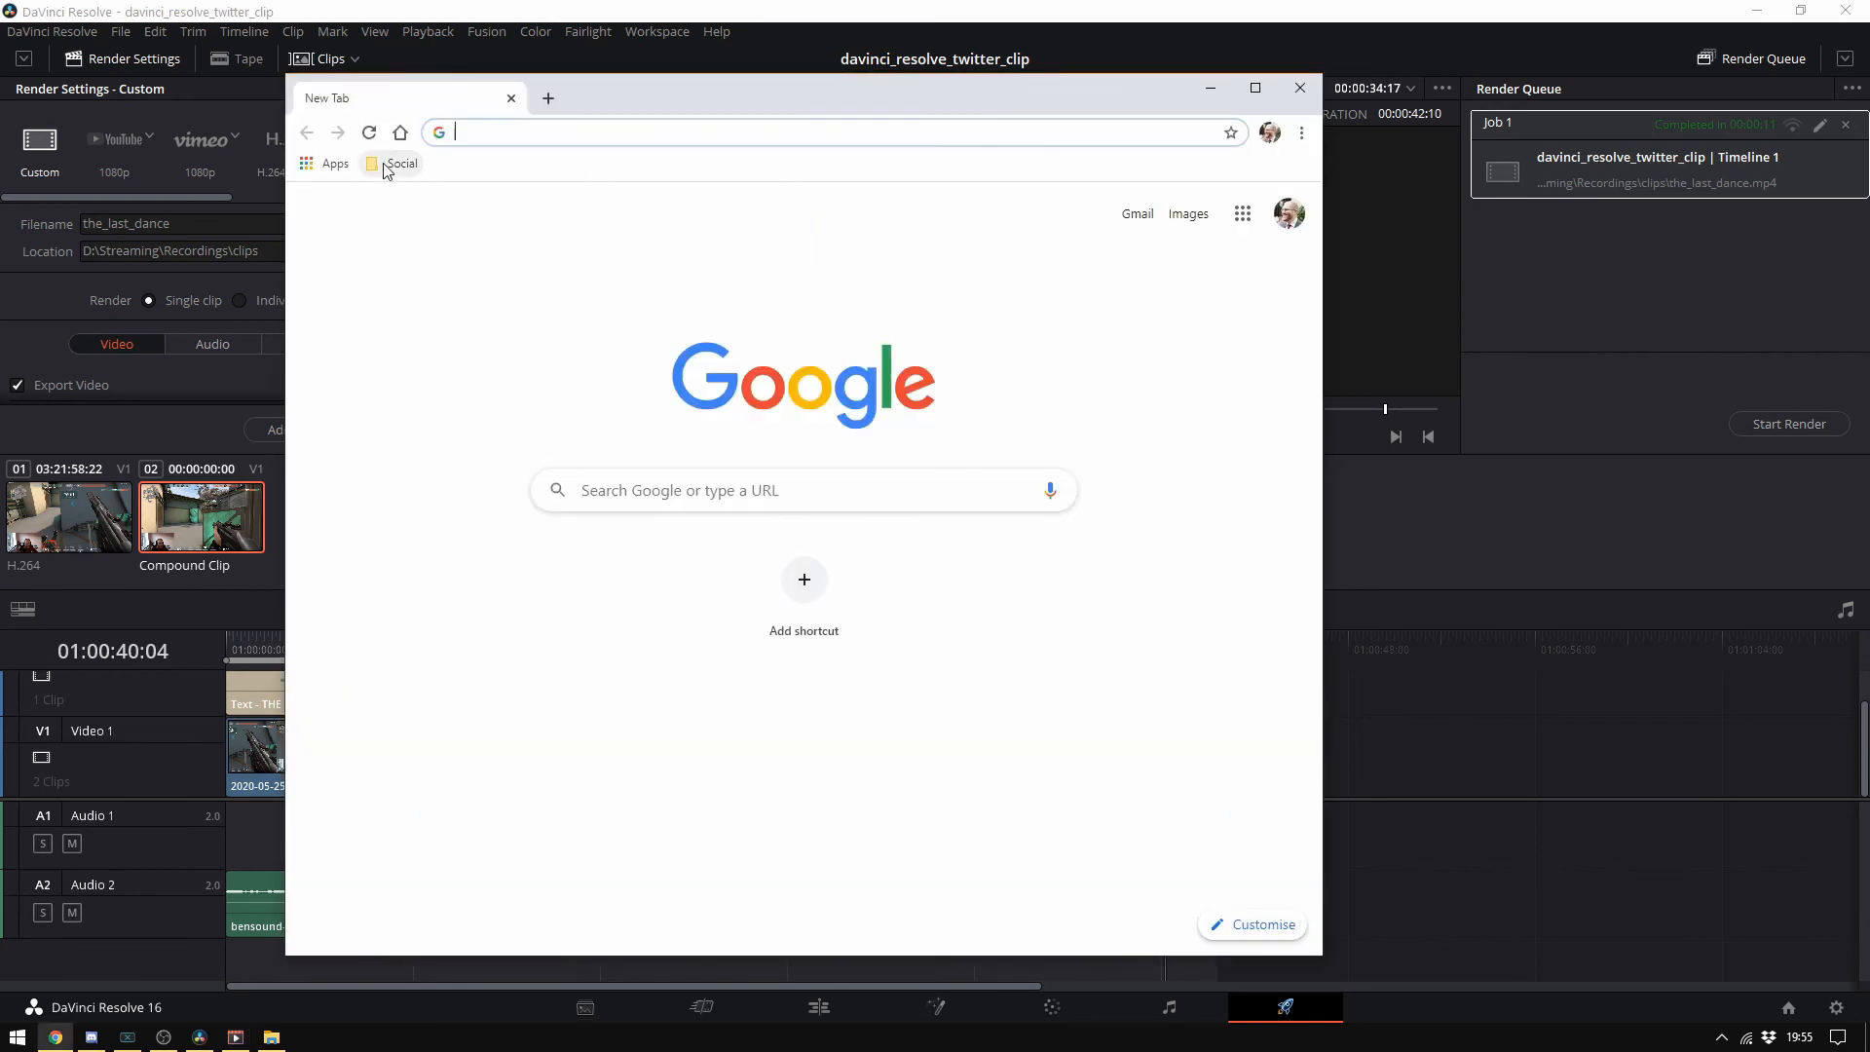
{"action": "left_click", "coordinate": [397, 164]}
{"action": "left_click", "coordinate": [425, 206]}
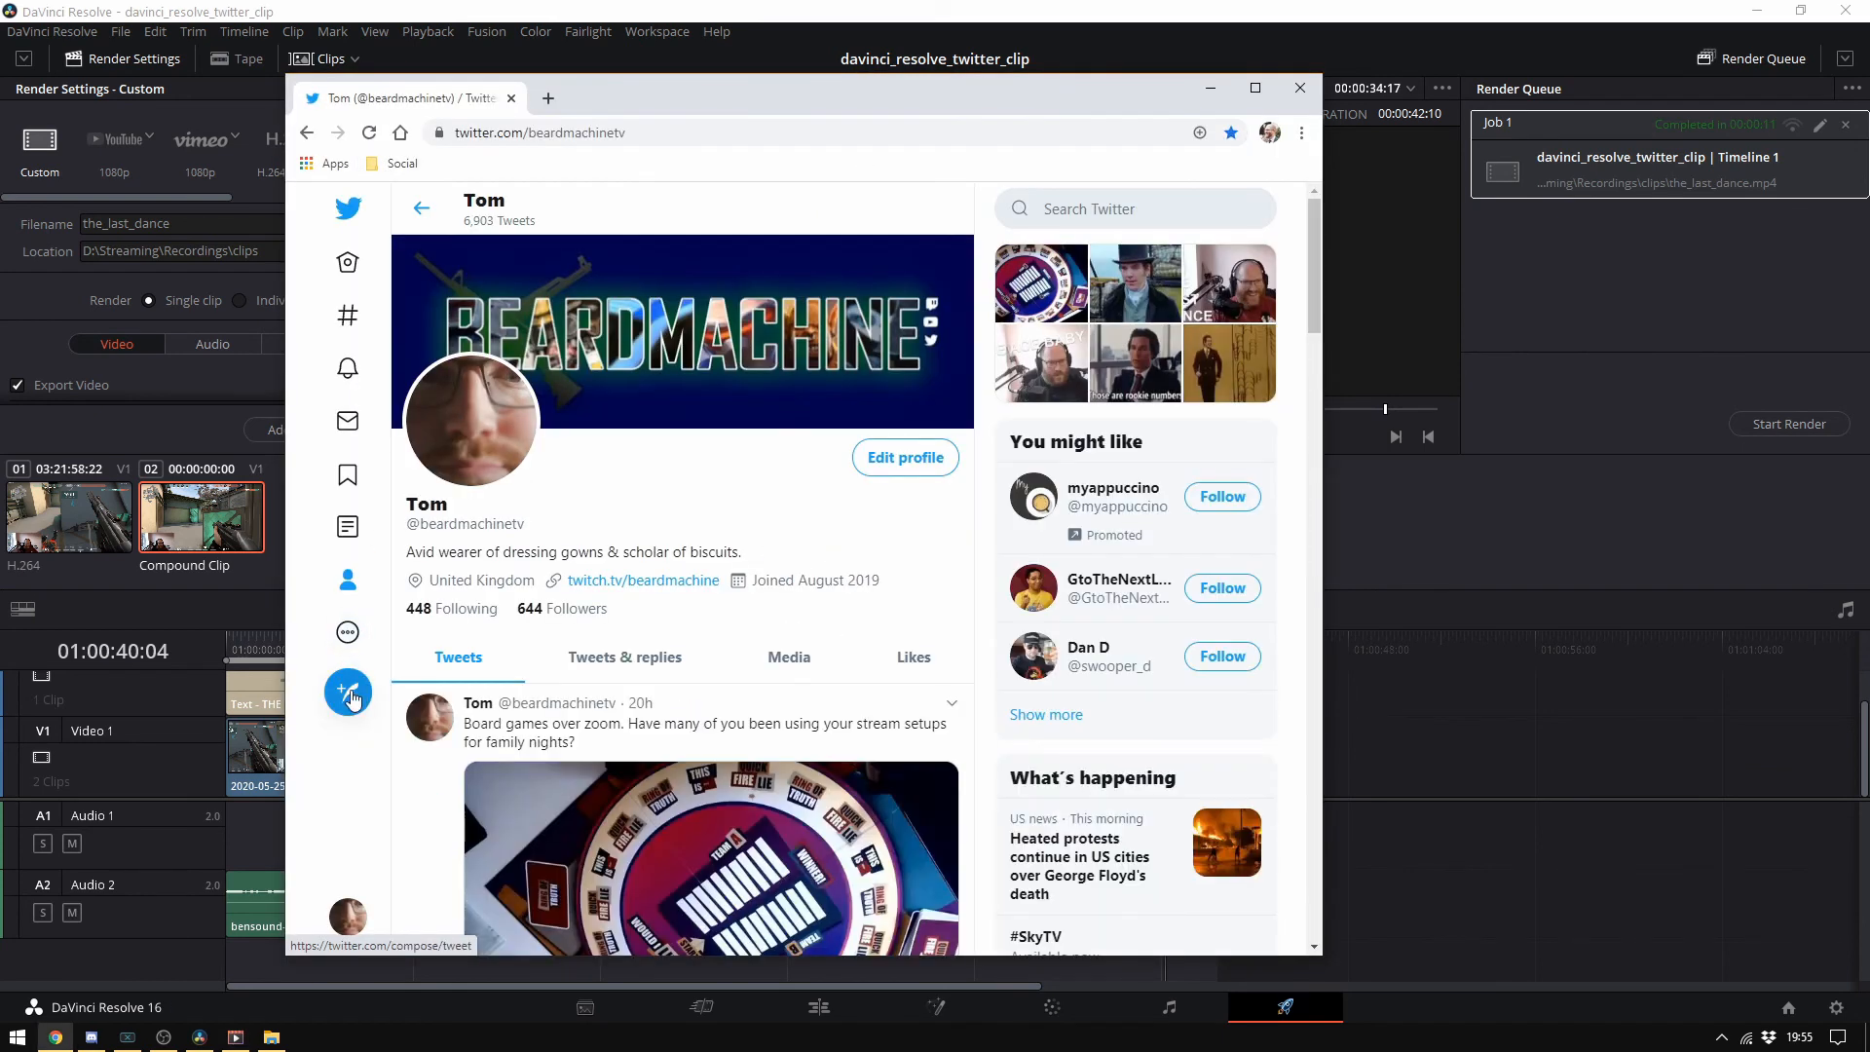
{"action": "left_click", "coordinate": [350, 692]}
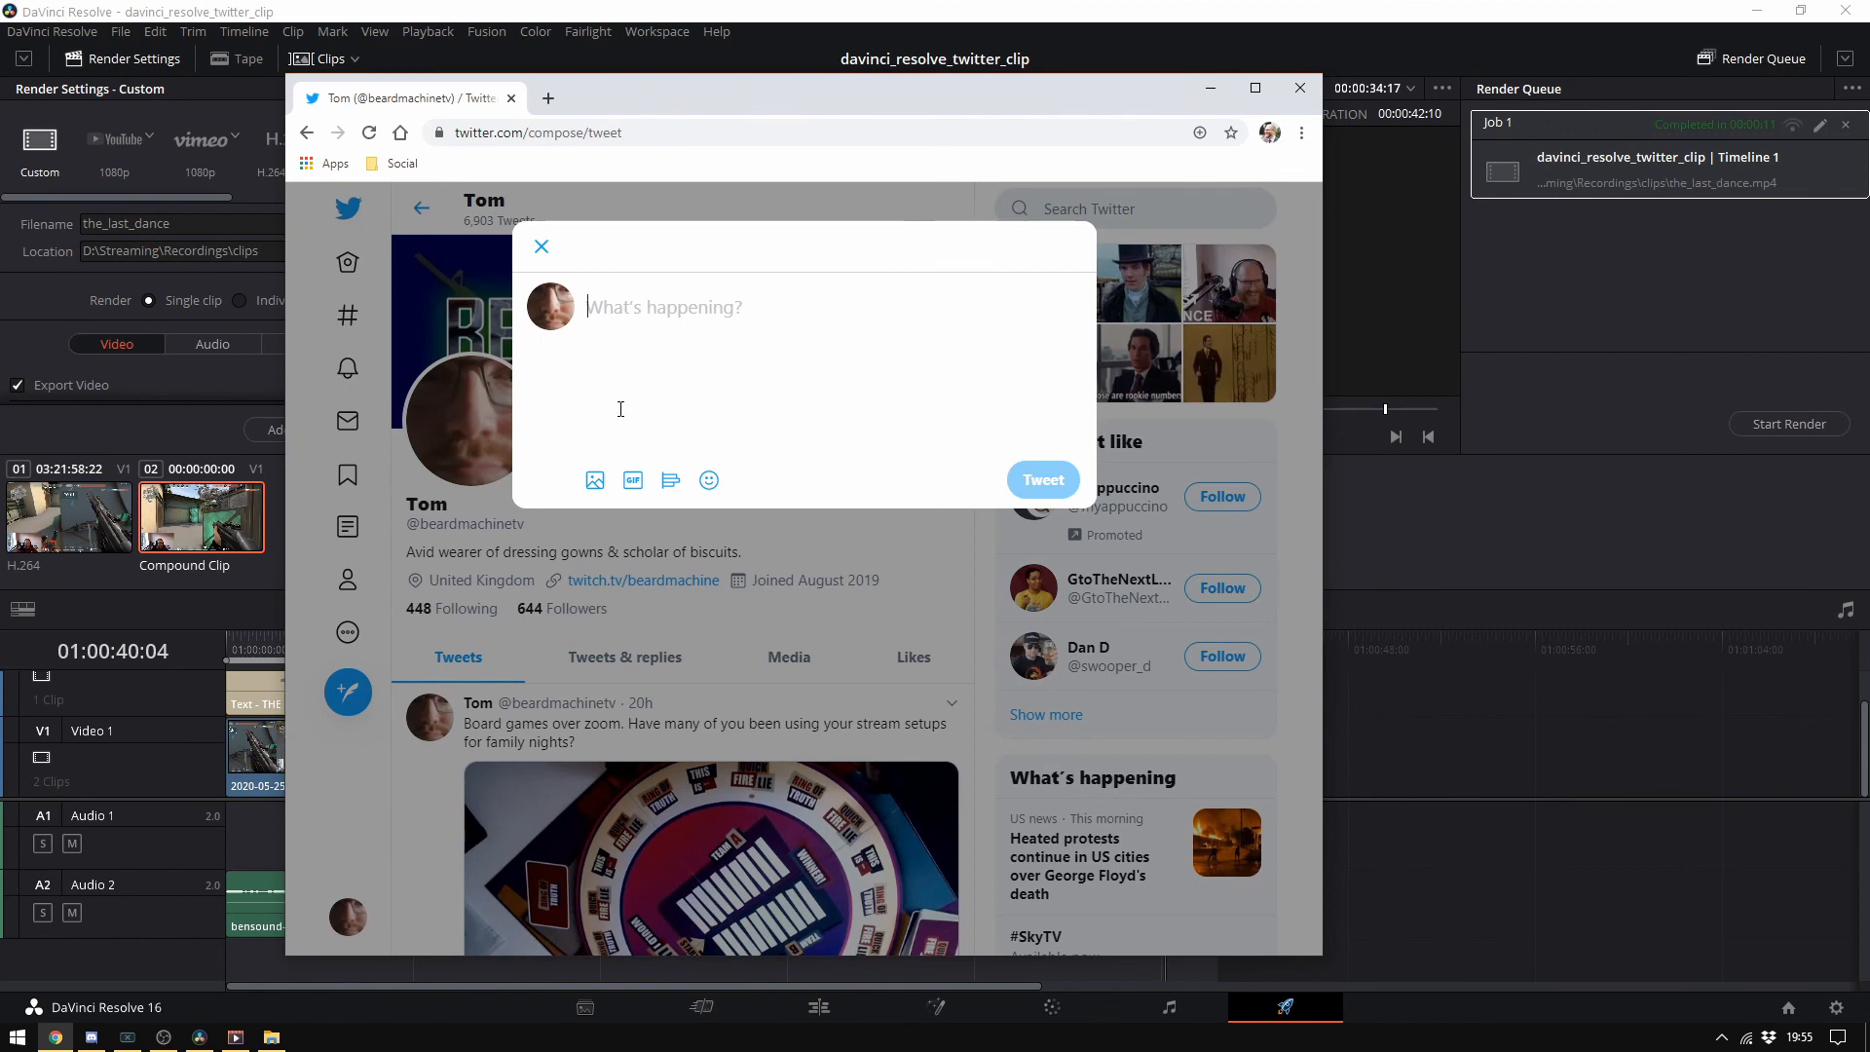
{"action": "left_click", "coordinate": [596, 481]}
{"action": "left_click", "coordinate": [829, 507]}
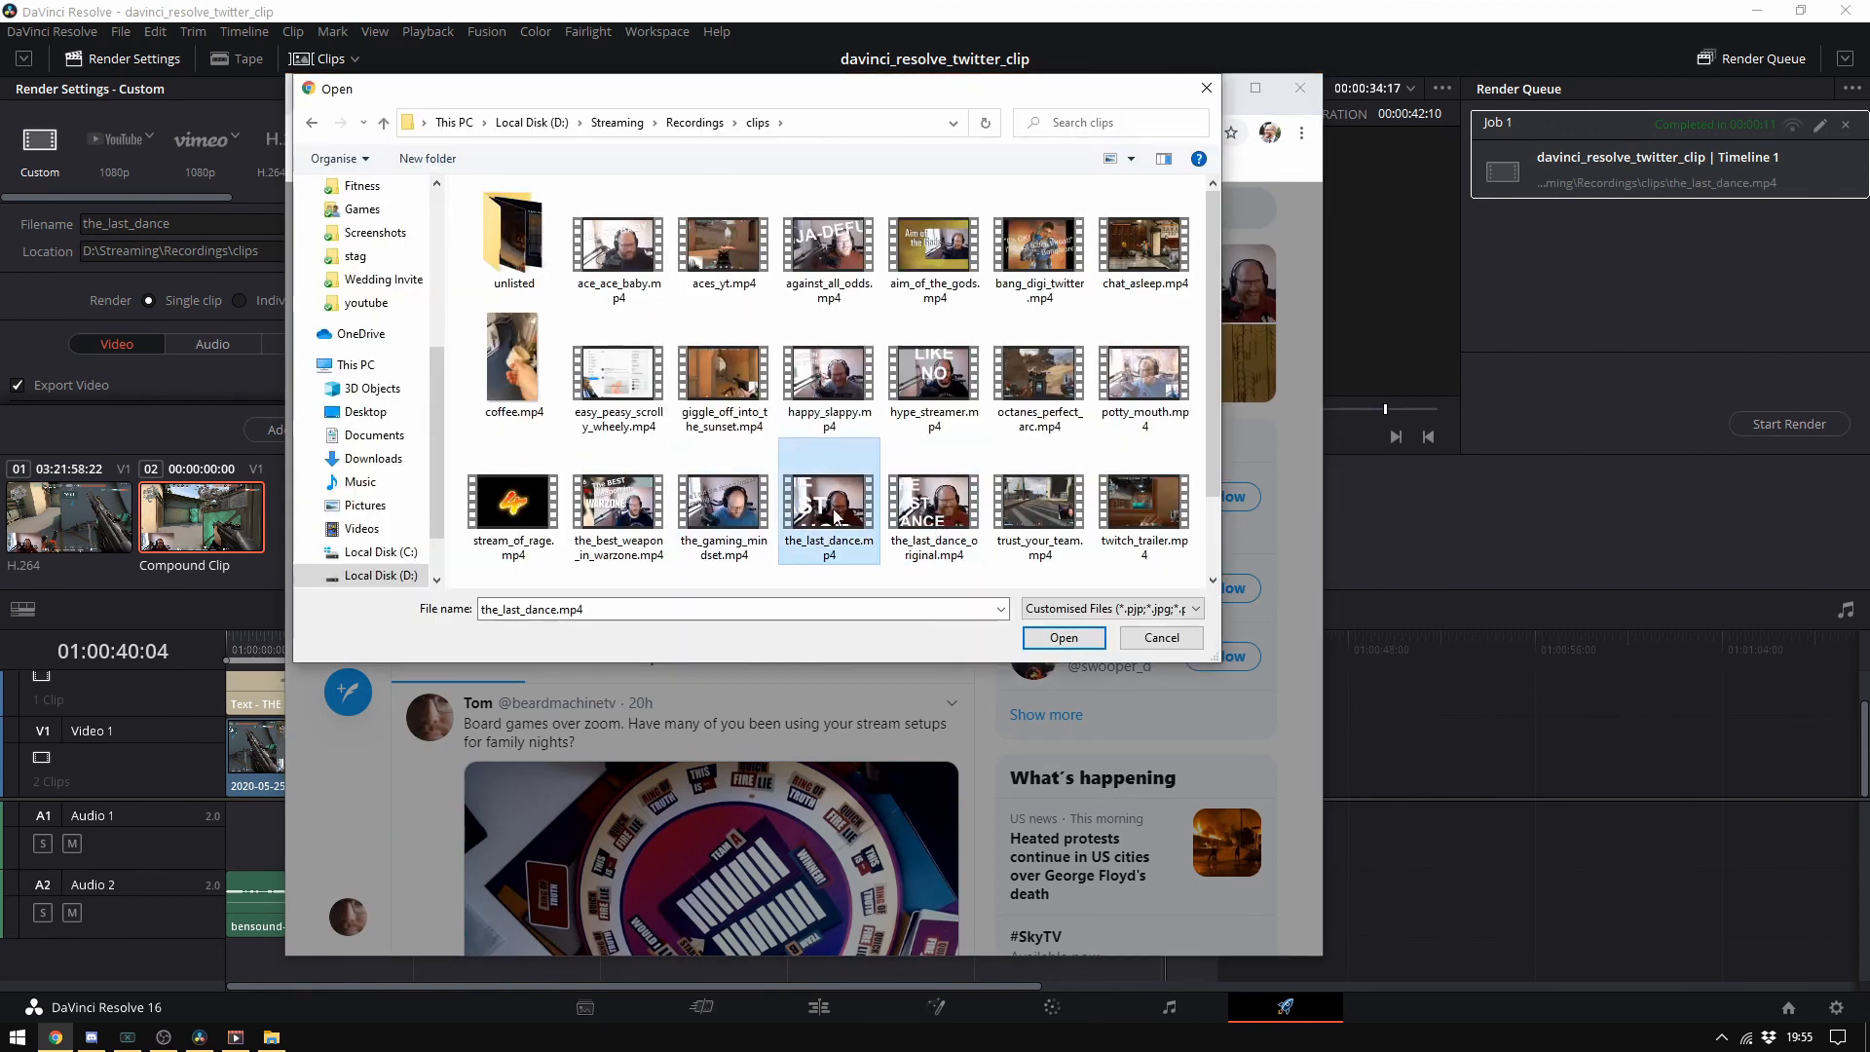
{"action": "left_click", "coordinate": [1064, 637]}
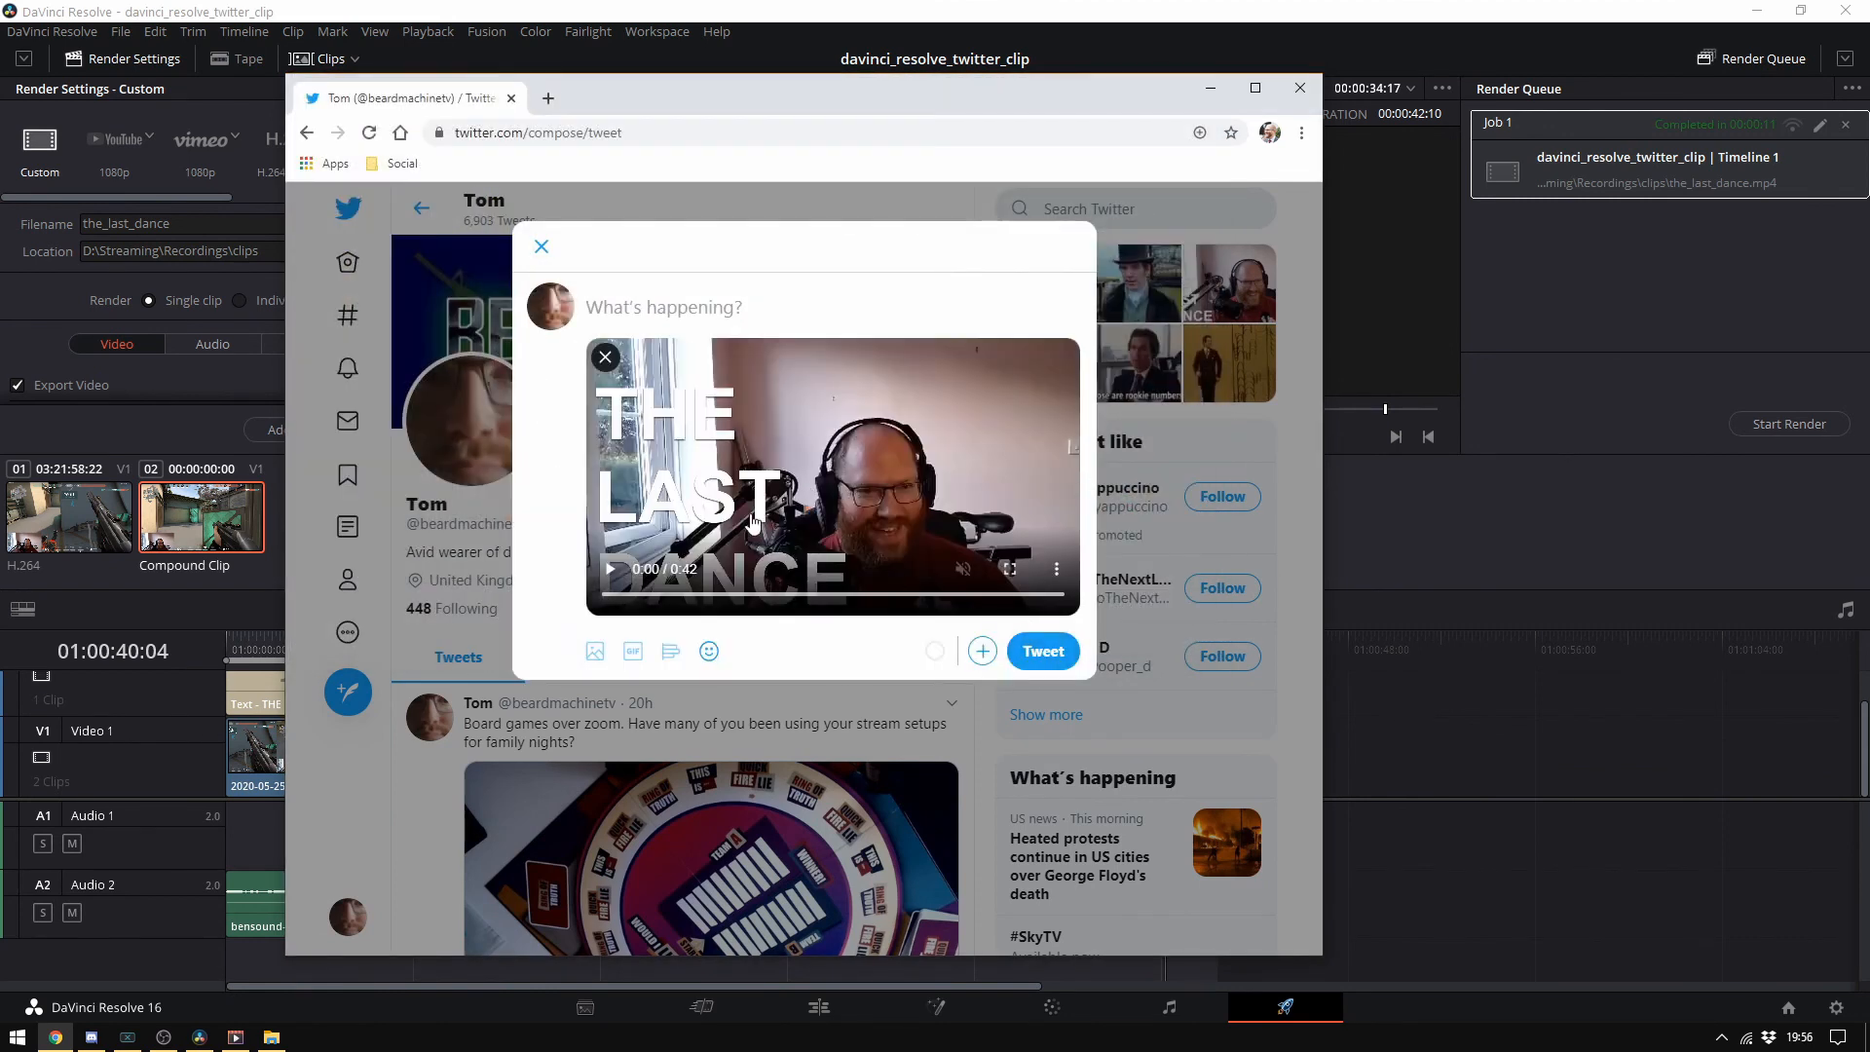
Reply to the May 26 tweet with "Going live in 5! Come and join me, or i'll leave your tv's volume on an odd number." plus Twitch link
{"action": "type", "text": "Going live on Twitch!"}
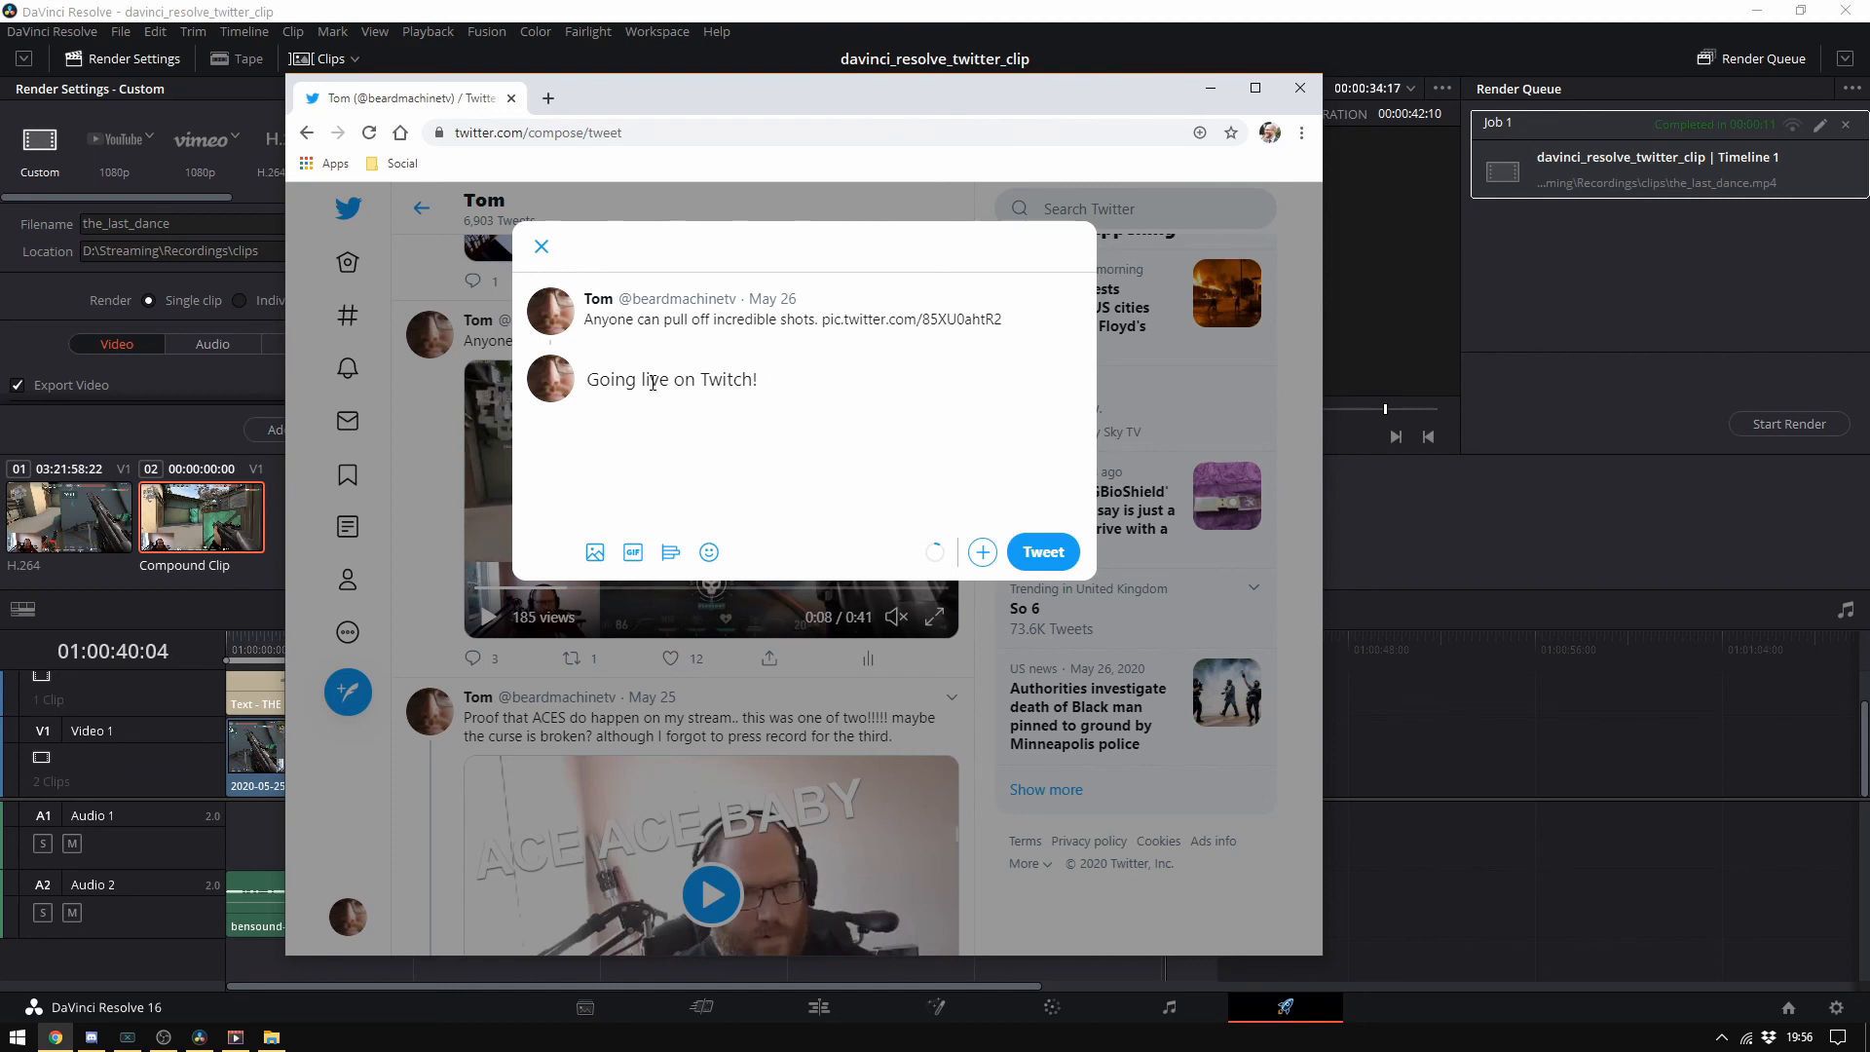
{"action": "type", "text": "e"}
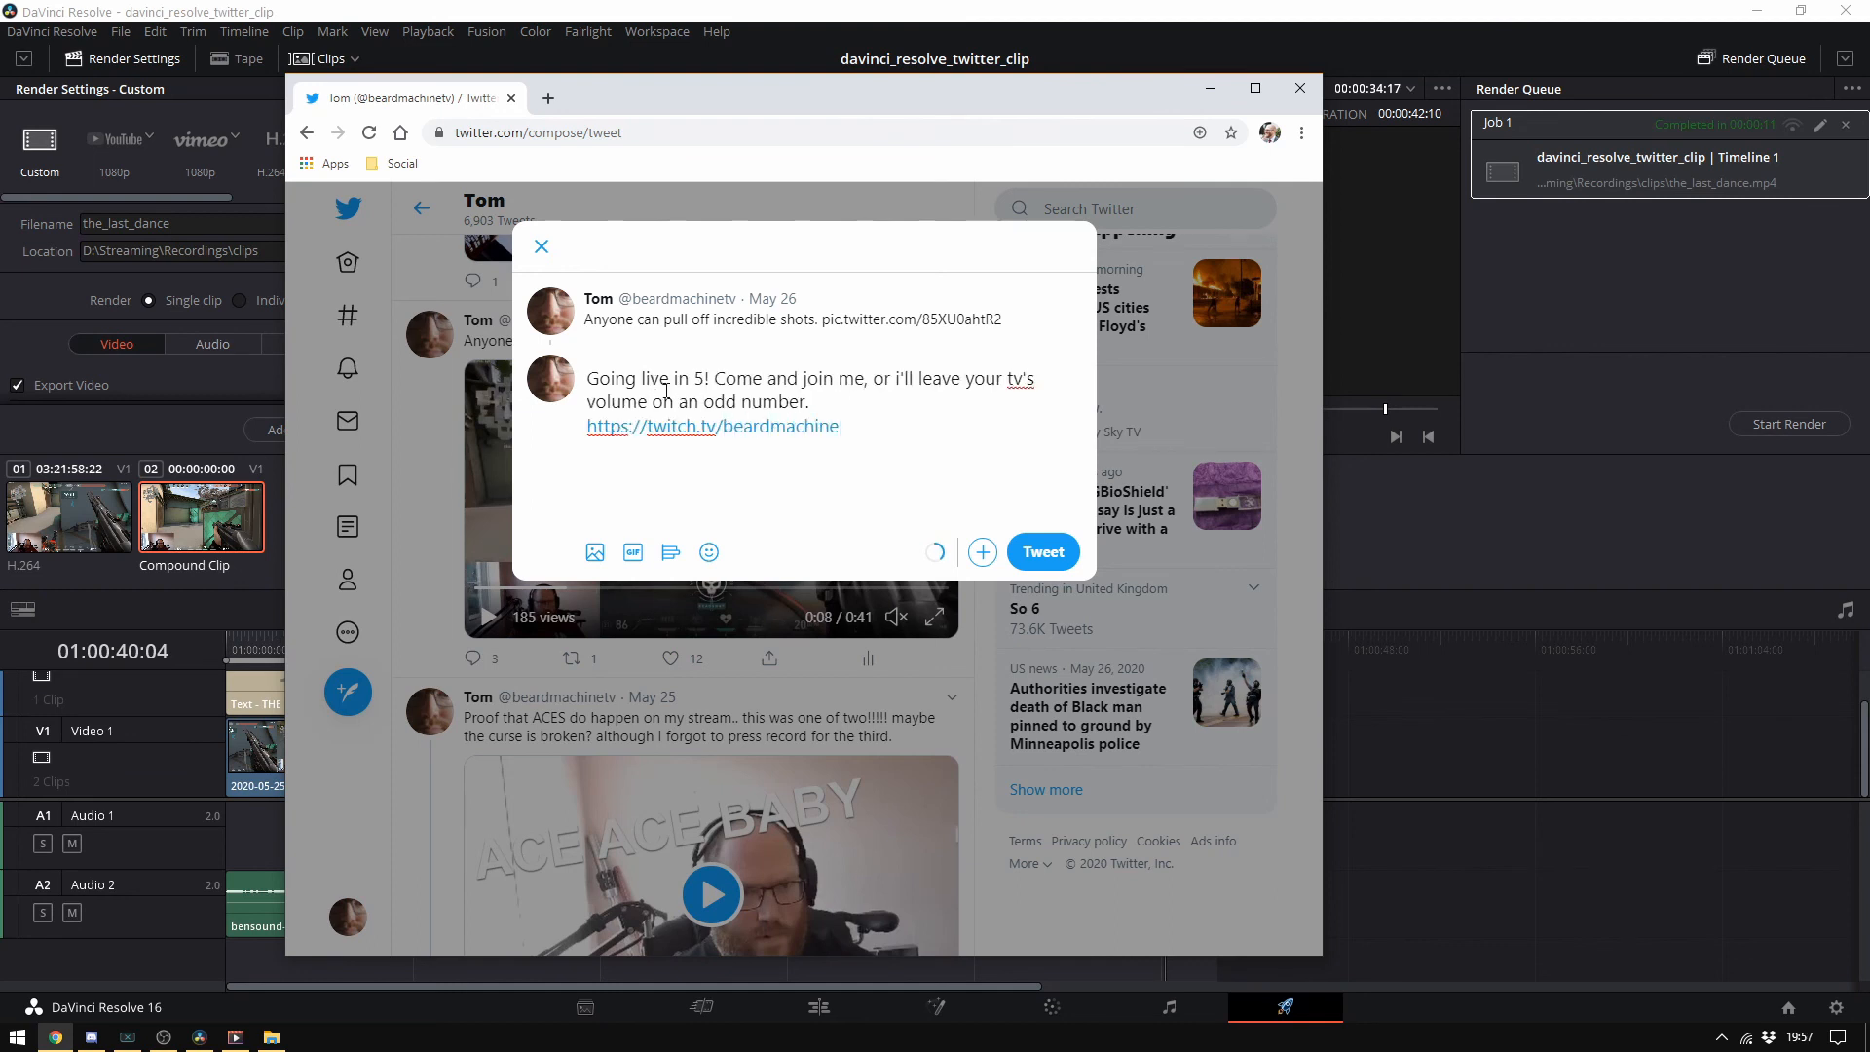
{"action": "scroll", "coordinate": [468, 721], "scroll_direction": "down", "scroll_amount": 3}
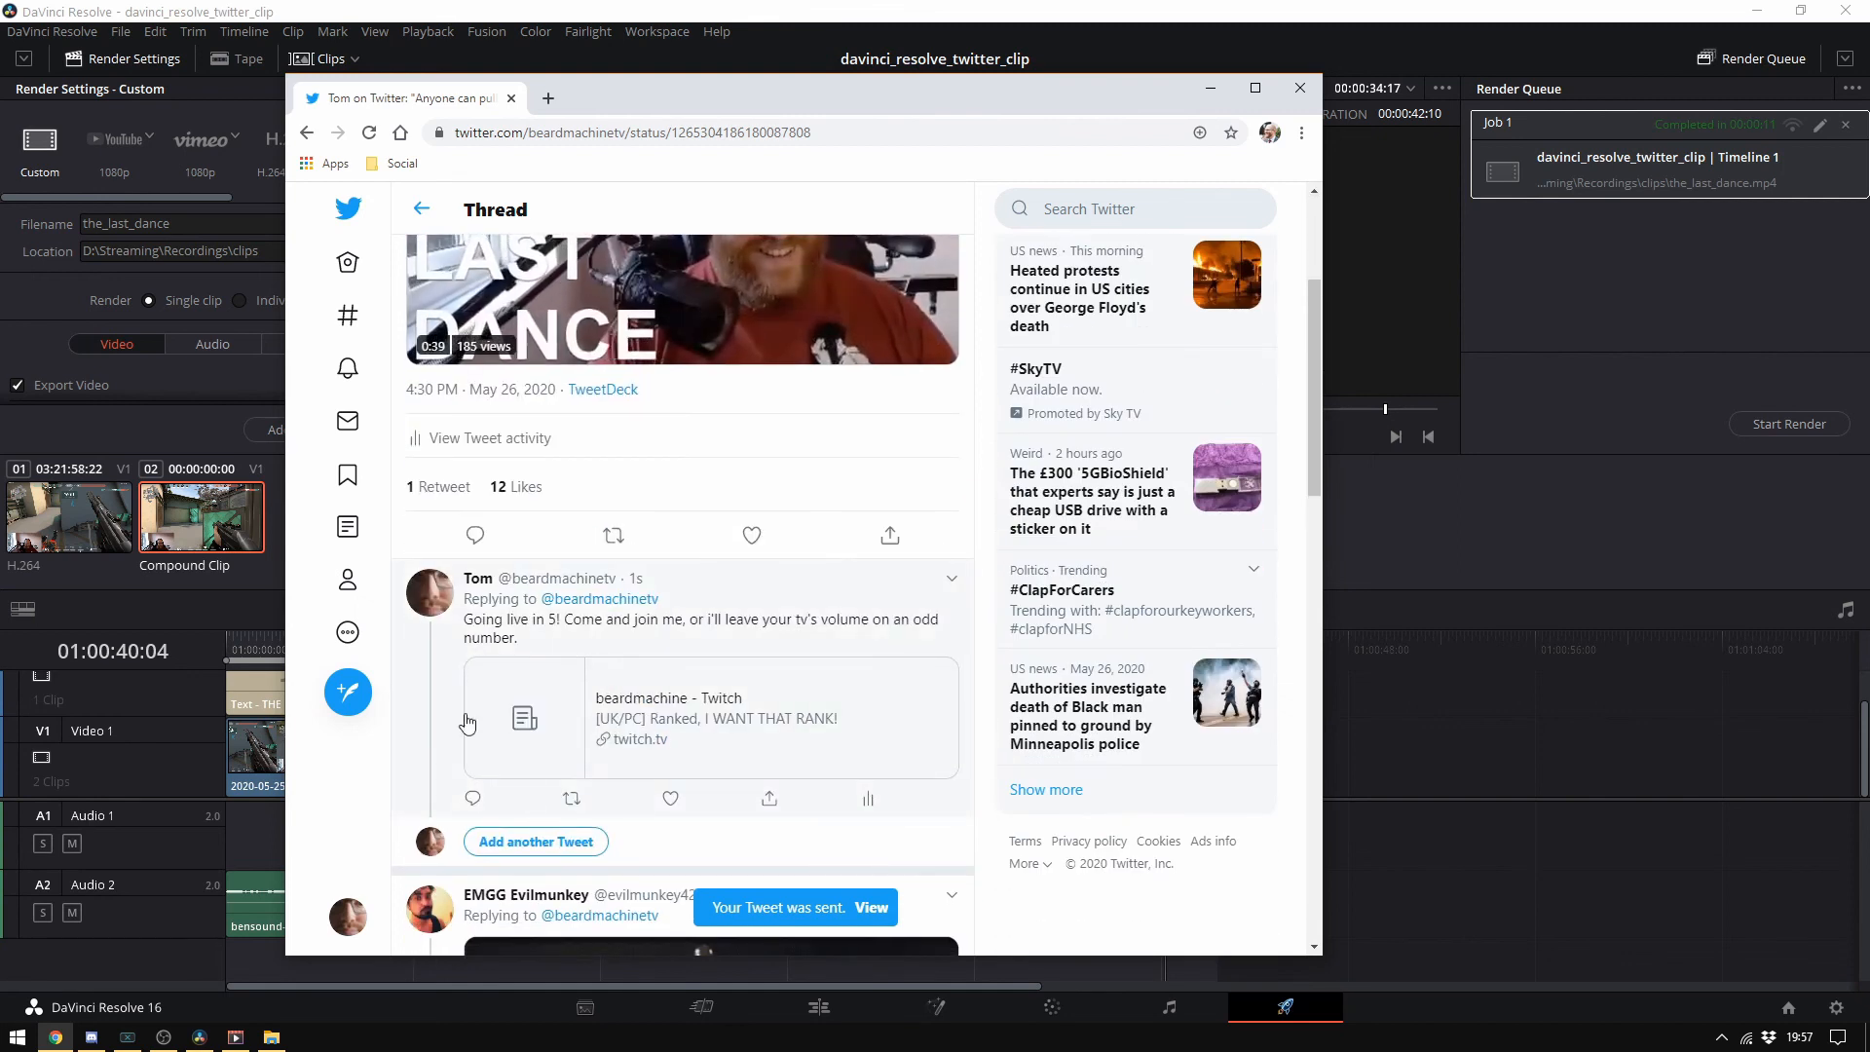
{"action": "scroll", "coordinate": [467, 722], "scroll_direction": "down", "scroll_amount": 2}
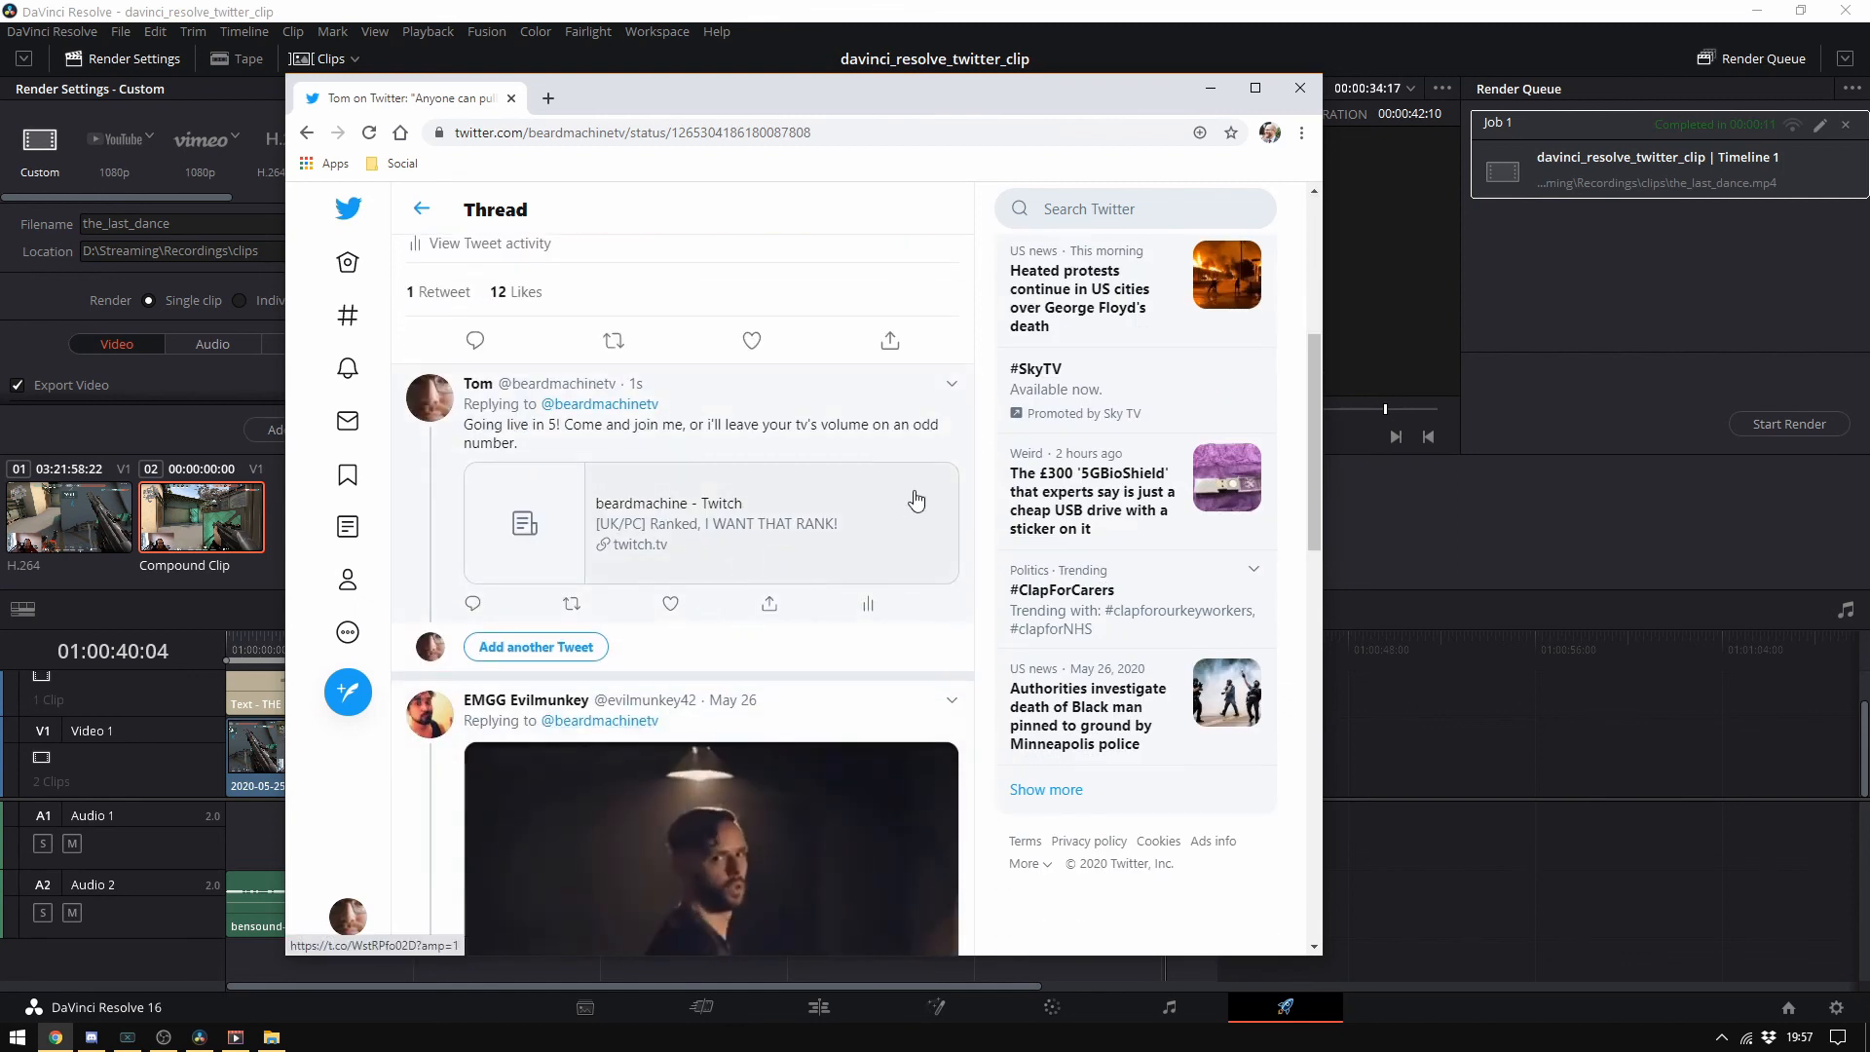
Delete the "Going live in 5!" reply from the thread
{"action": "left_click", "coordinate": [952, 383]}
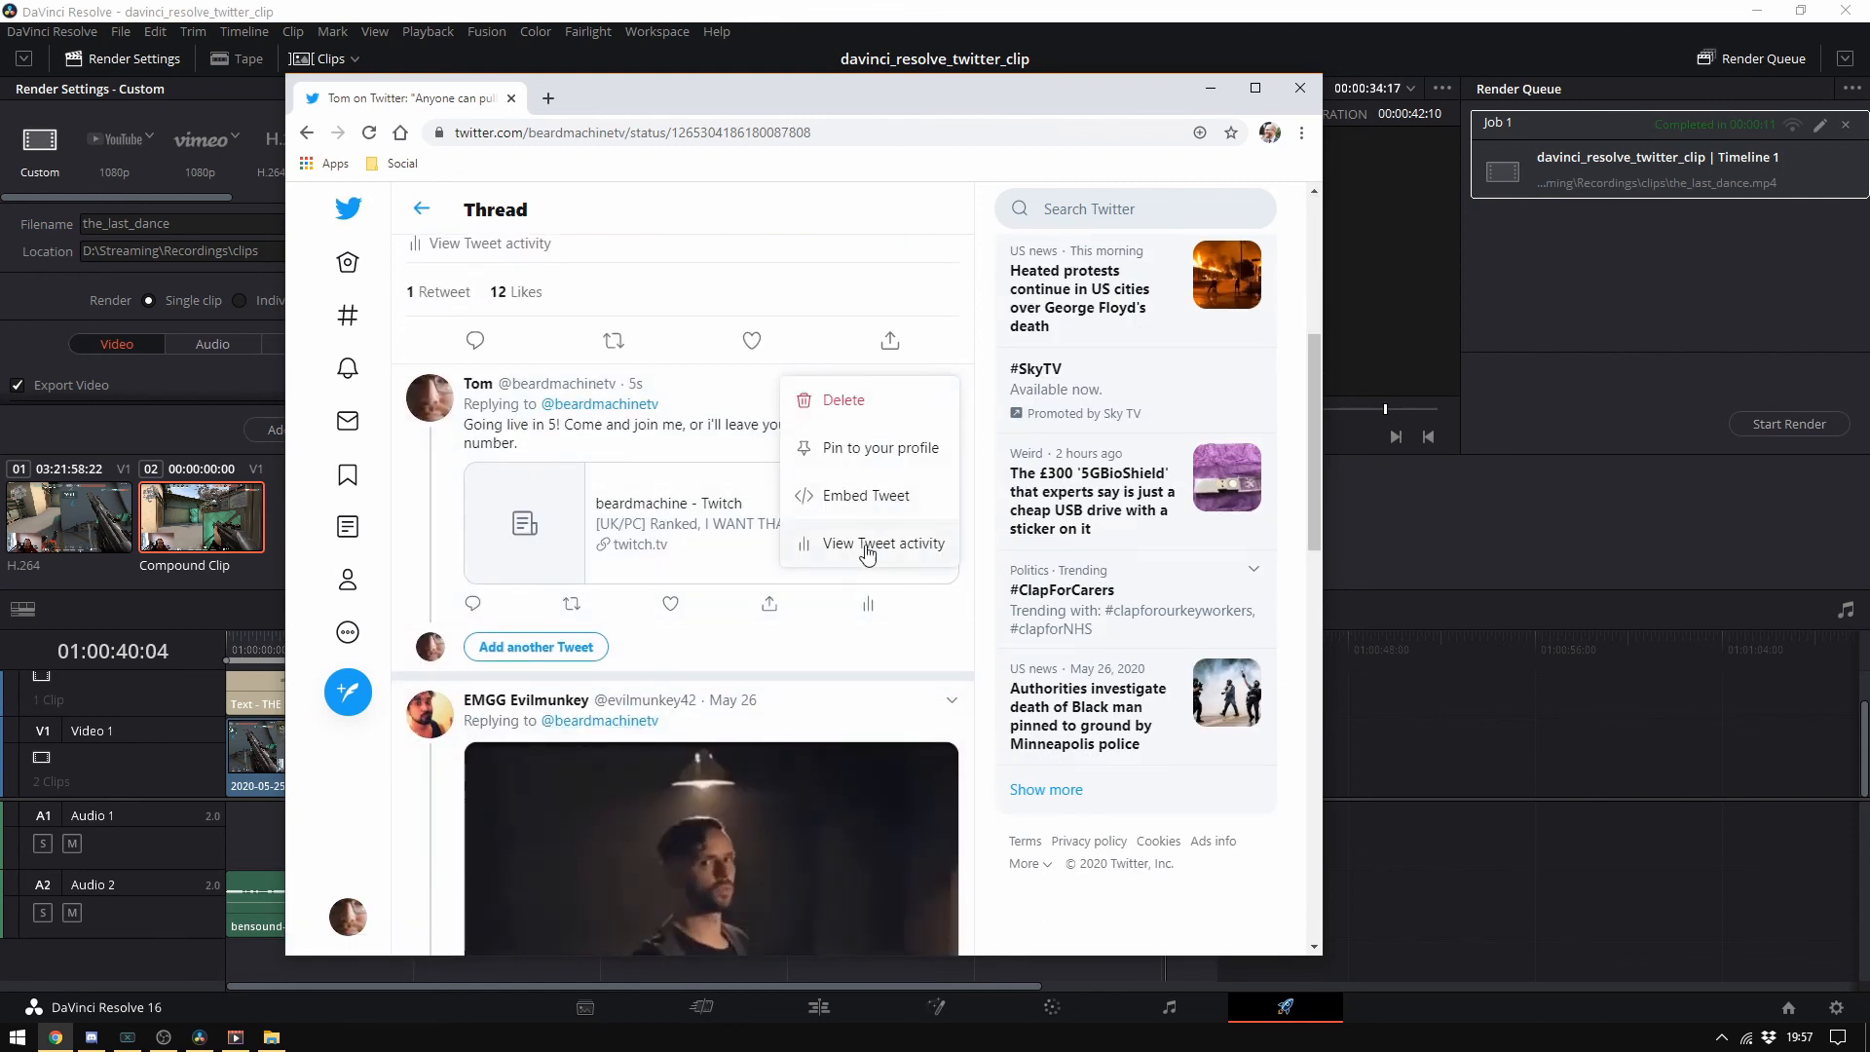
{"action": "left_click", "coordinate": [844, 400]}
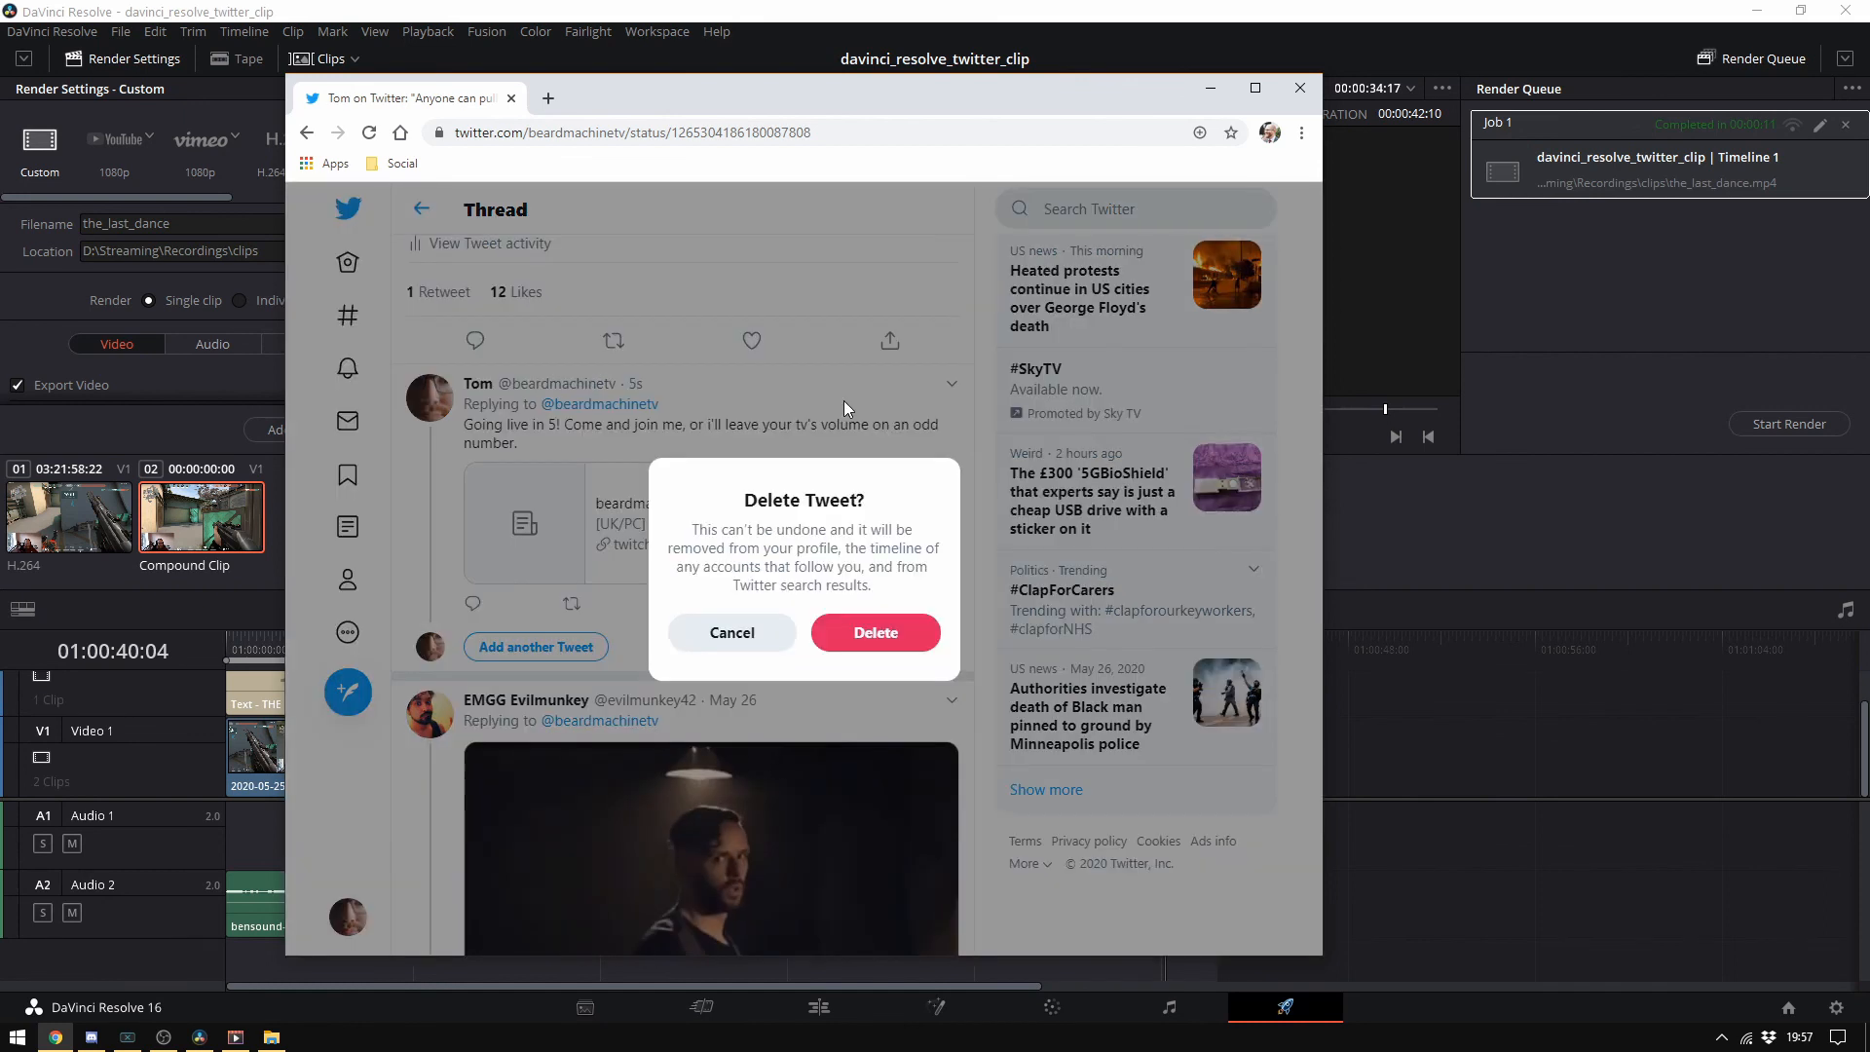
{"action": "left_click", "coordinate": [872, 638]}
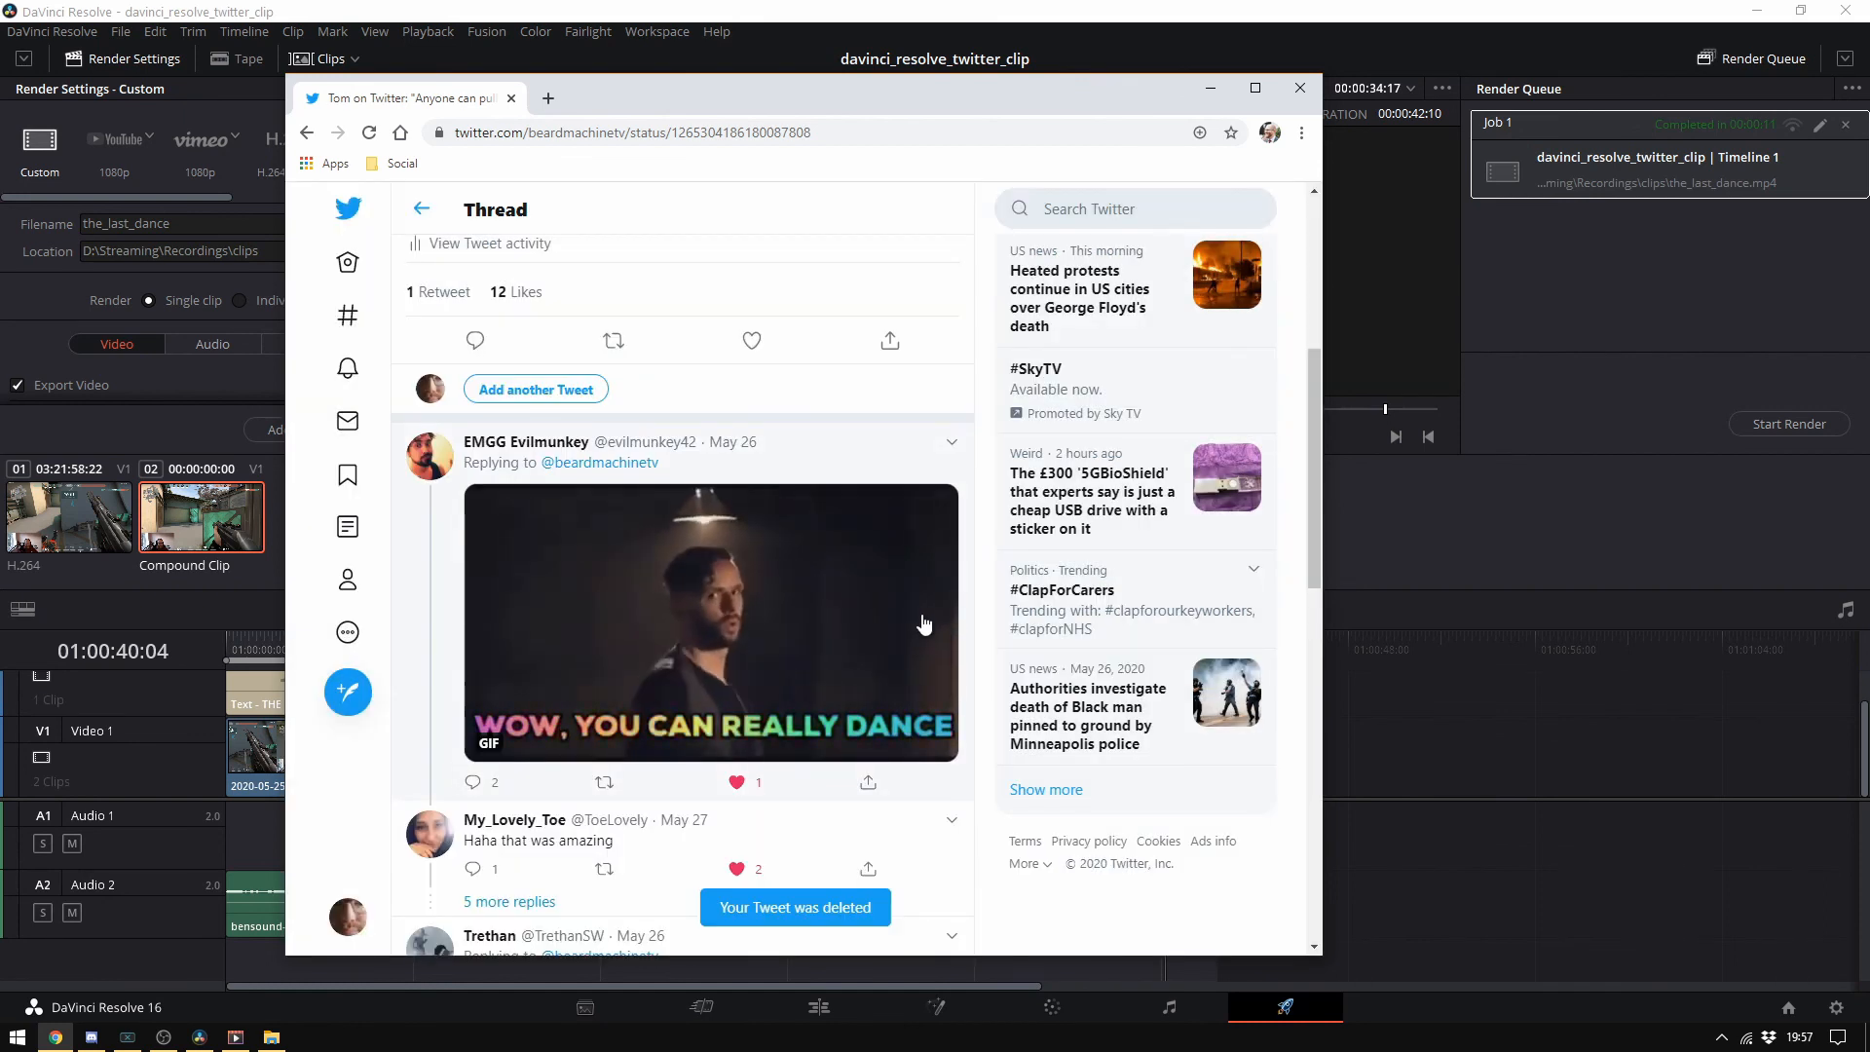